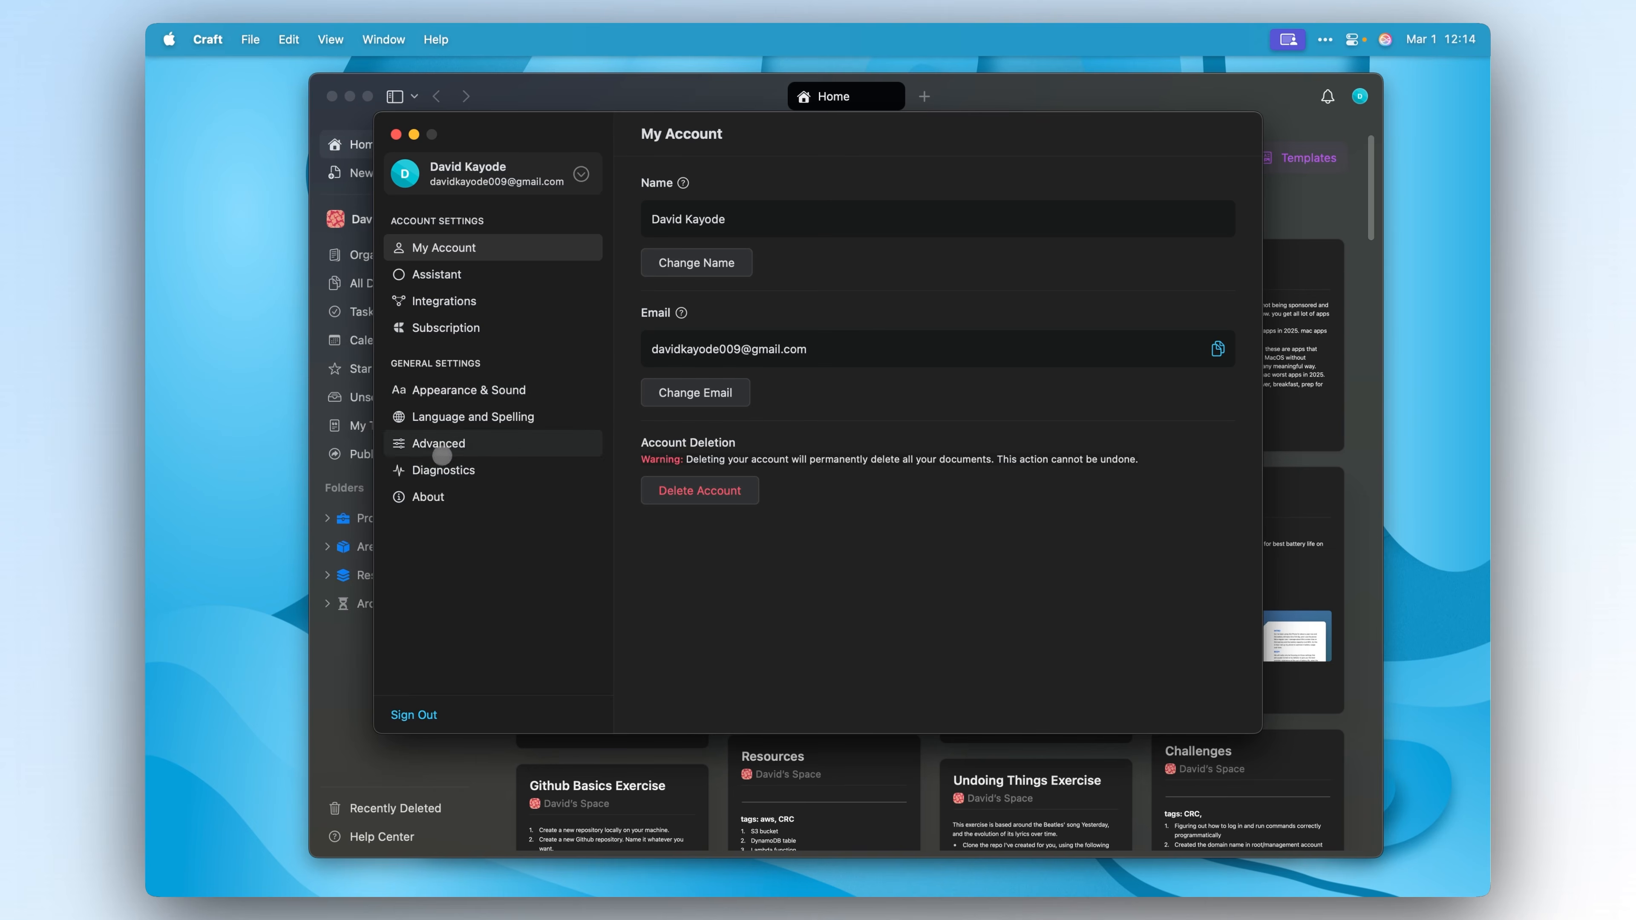
Open the Assistant settings and view the choice of AI models.
click(488, 268)
click(707, 205)
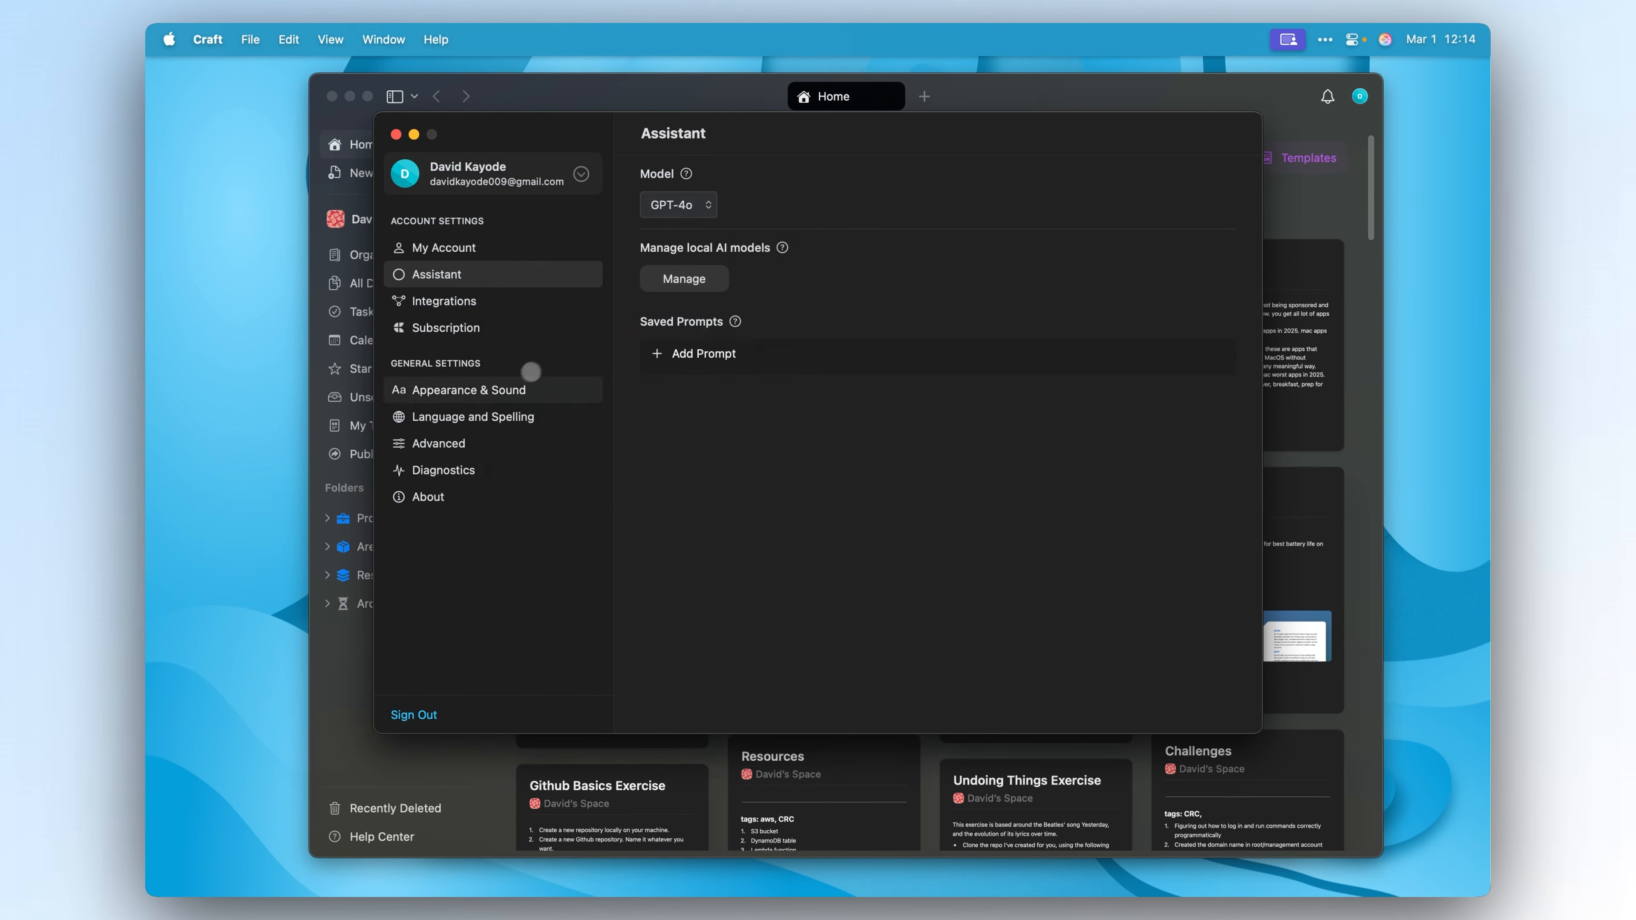
Try the Light and Dark appearances in the Appearance & Sound settings, and switch back to System.
click(506, 390)
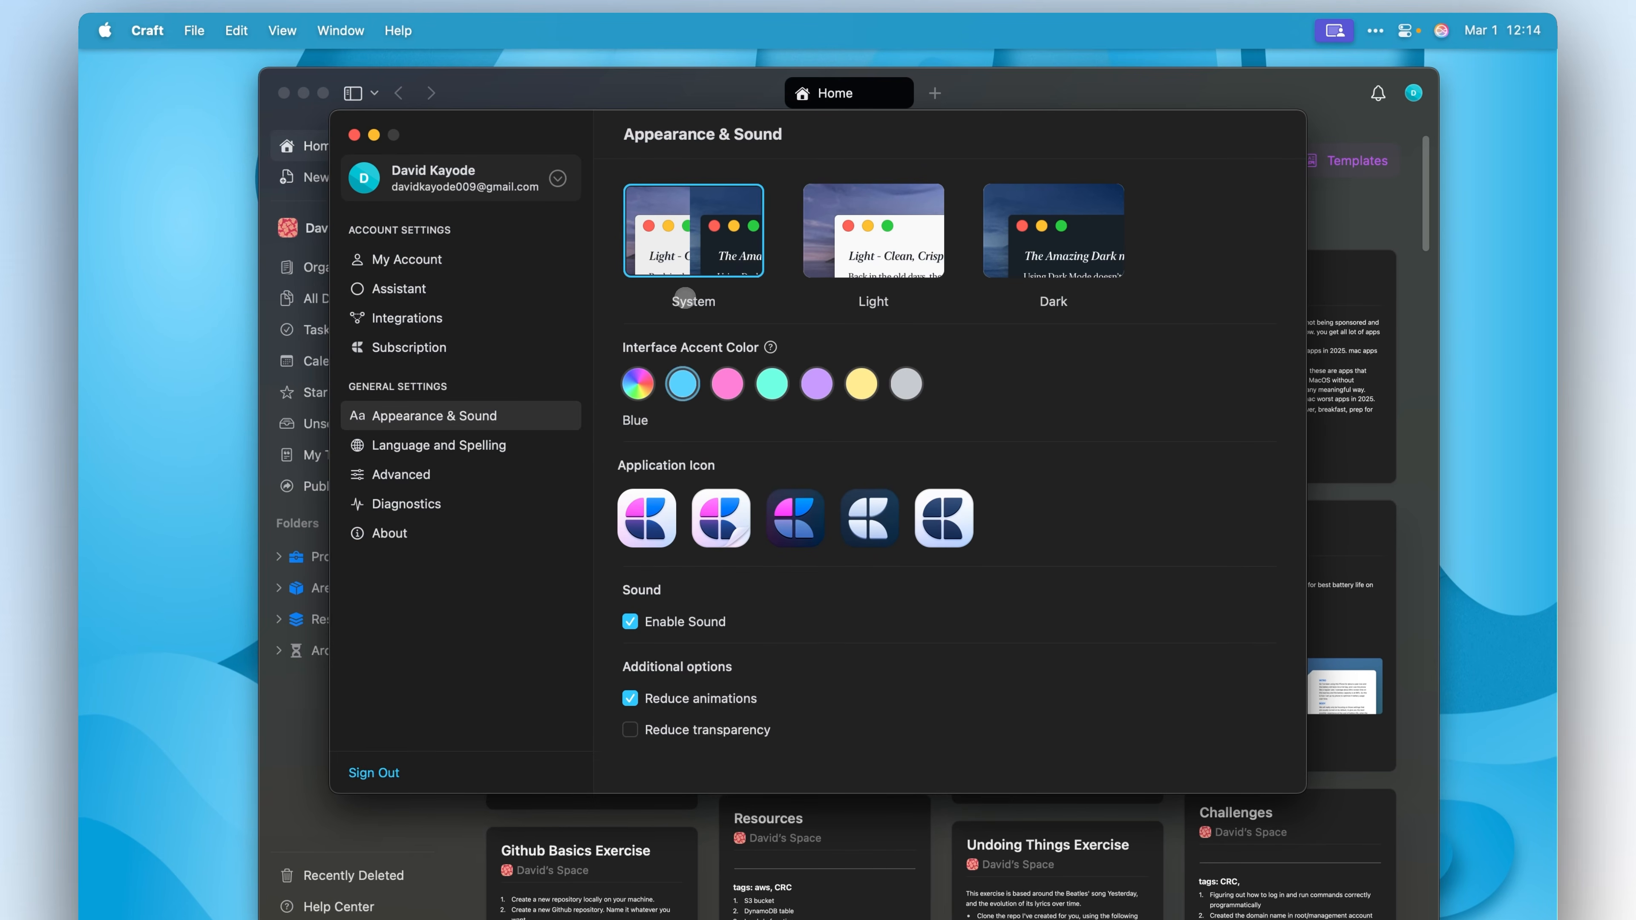
click(885, 226)
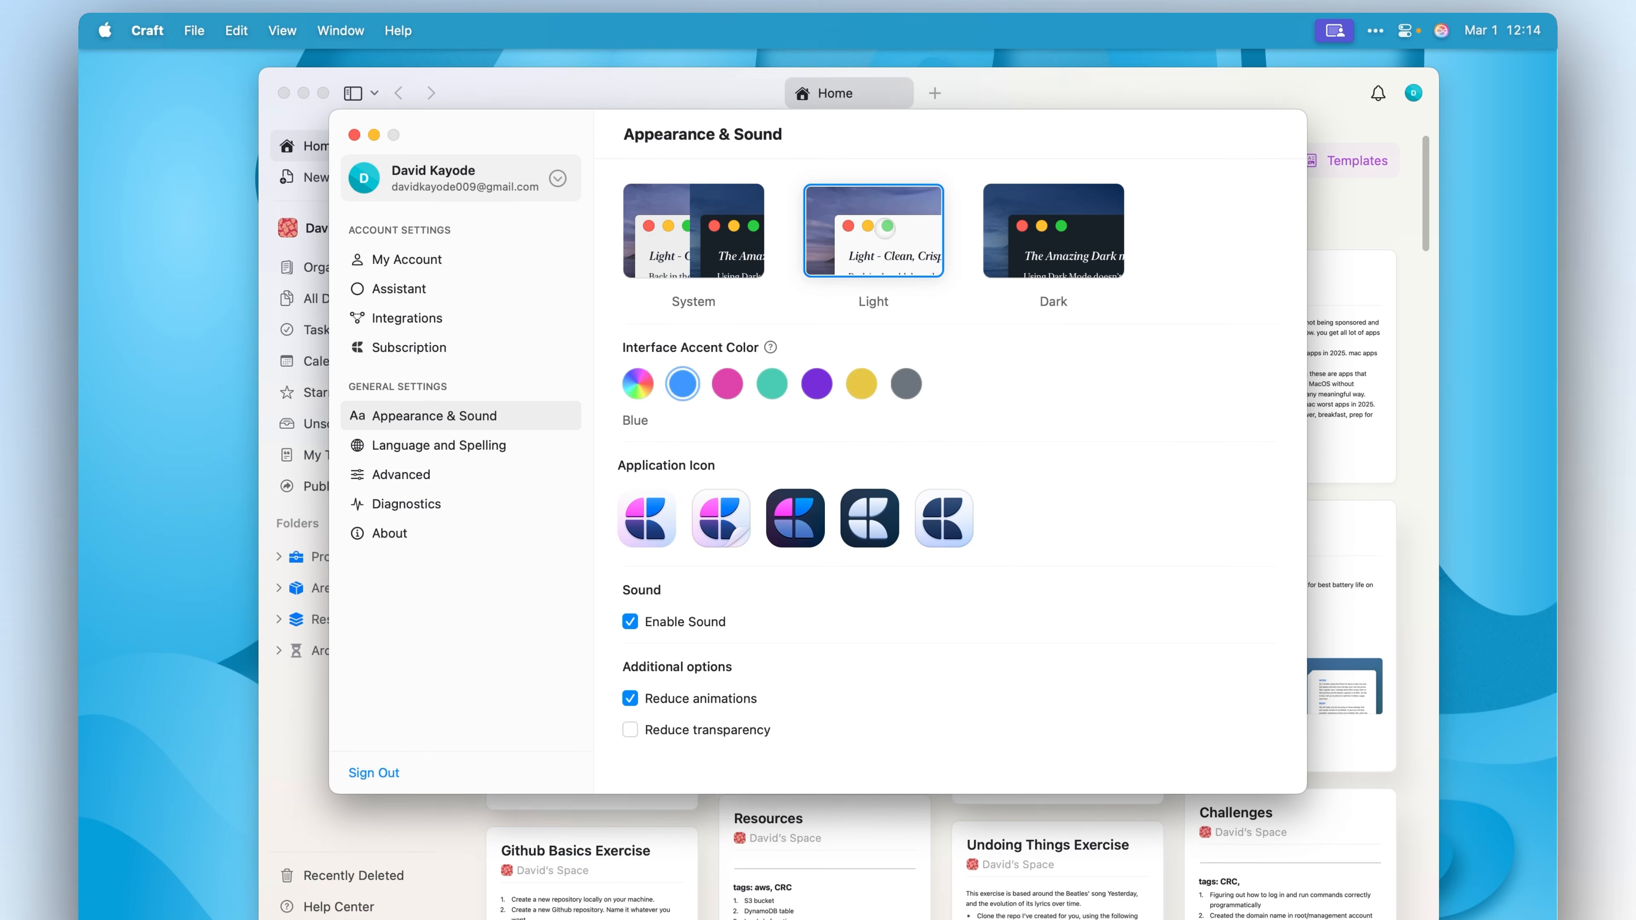
click(1089, 233)
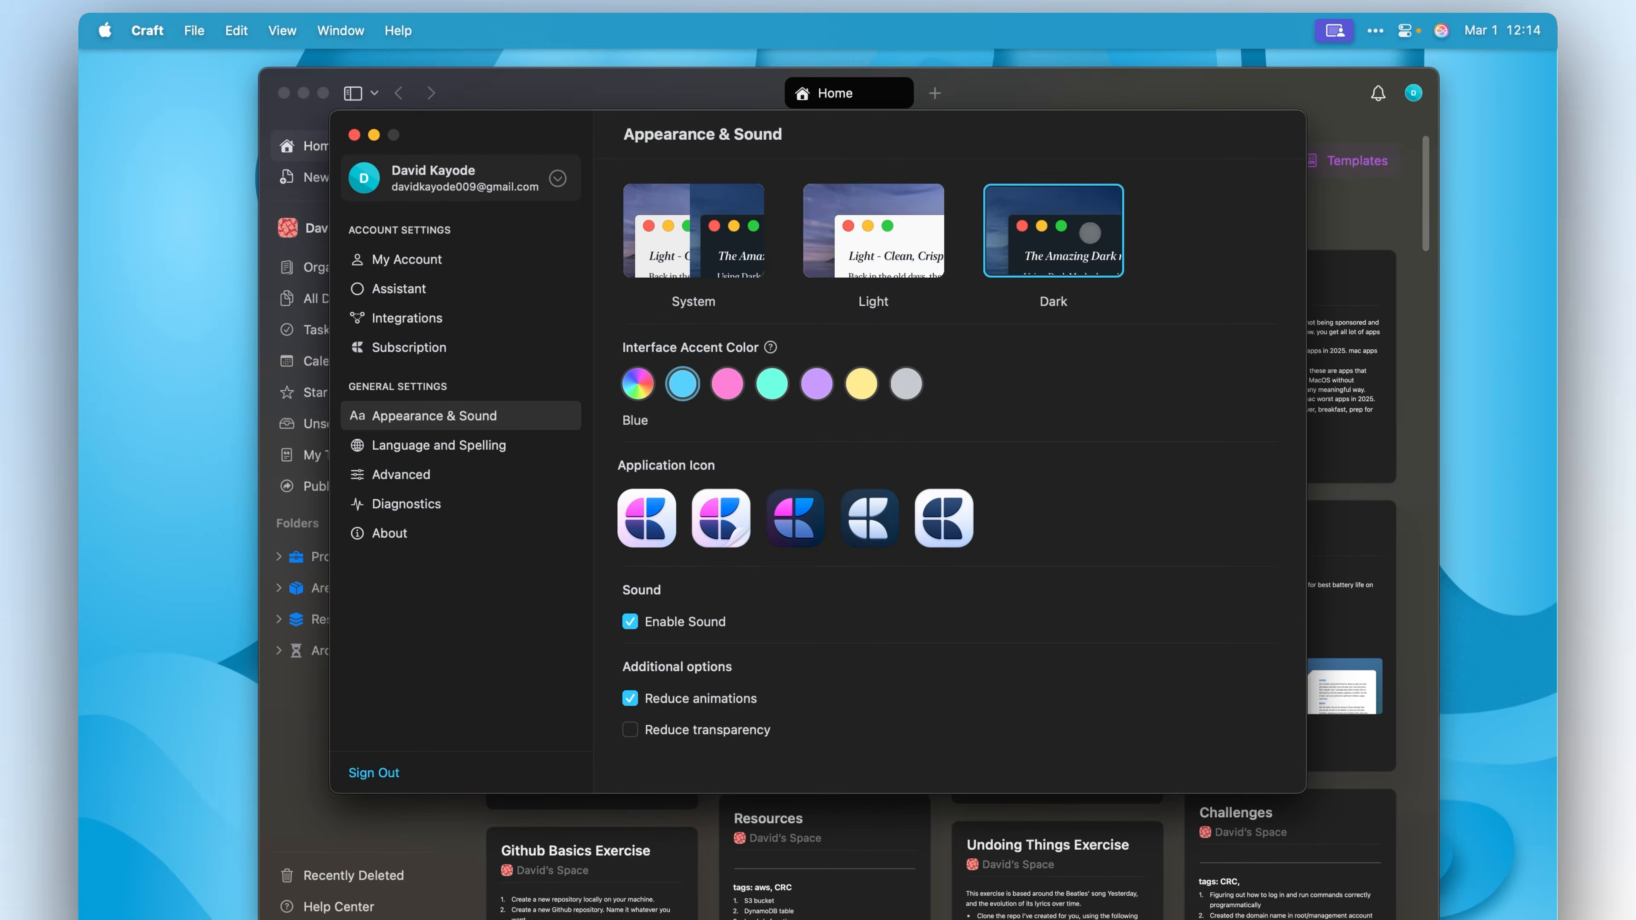
click(763, 234)
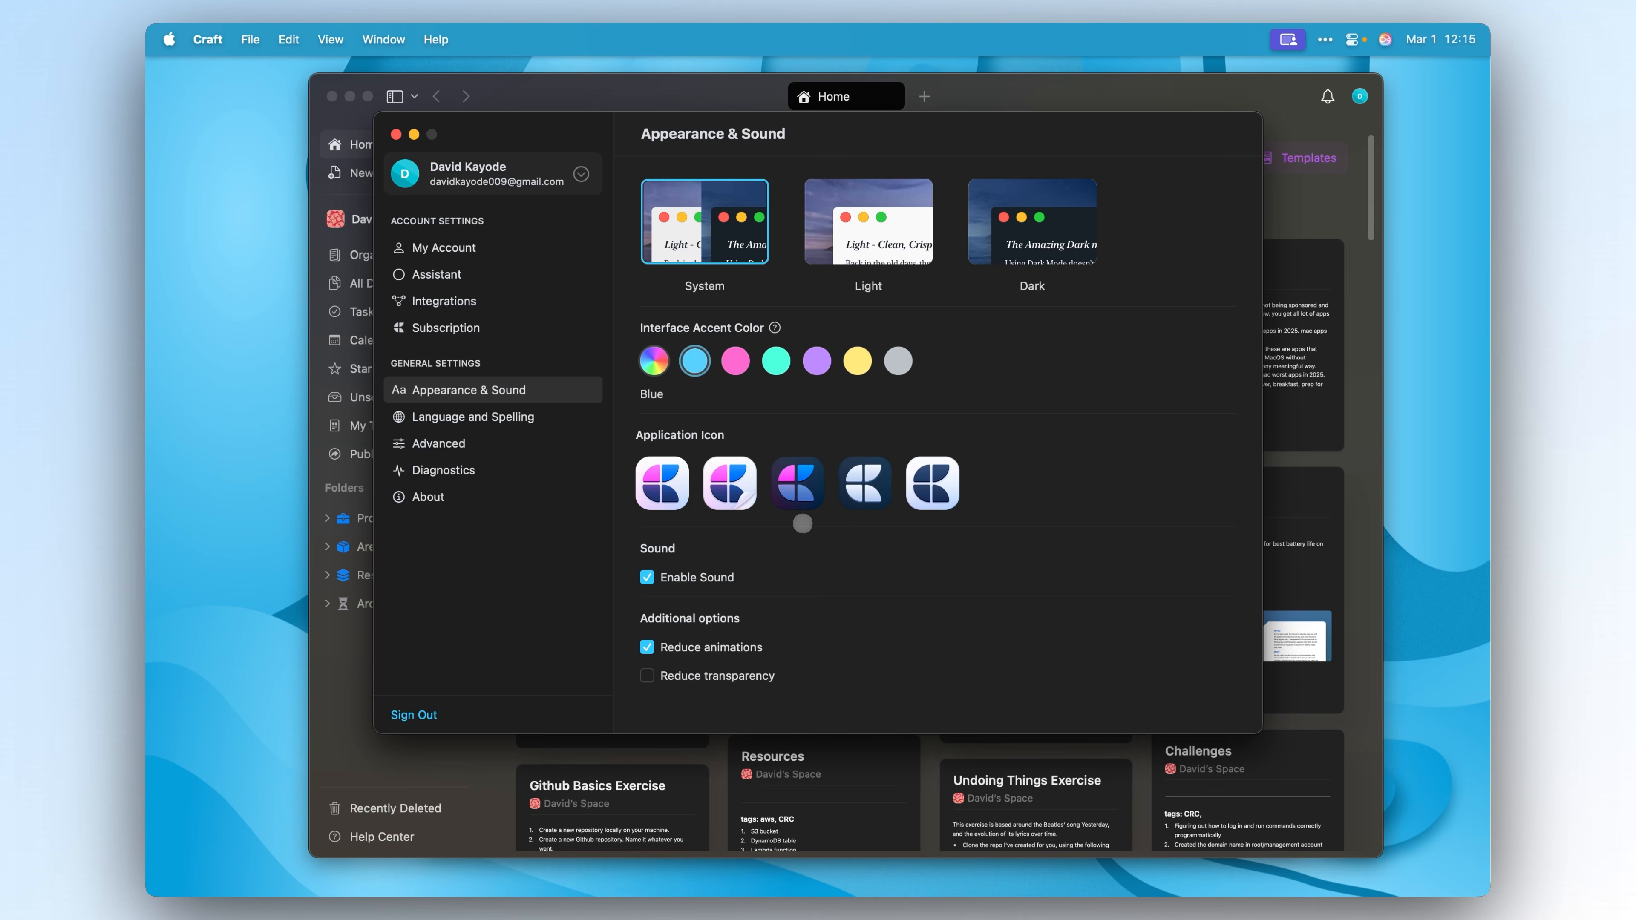
Open the custom icon guide from the application icon choices and examine its instructions and downloadable icons in Safari.
click(803, 500)
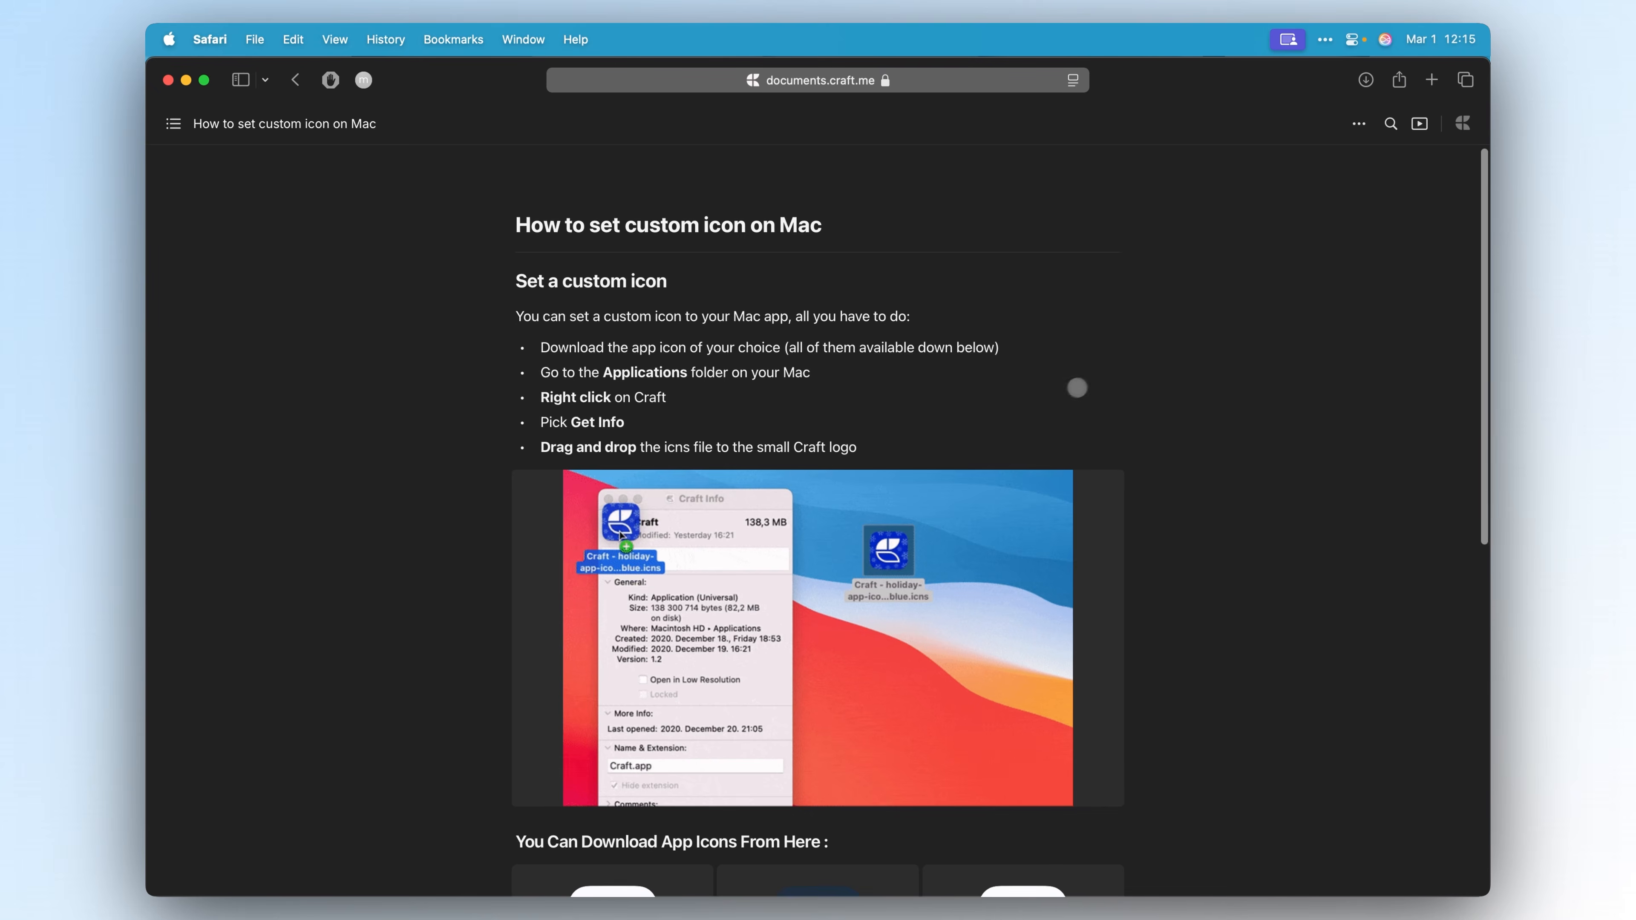
scroll(1089, 382, down, 2)
scroll(1092, 383, down, 15)
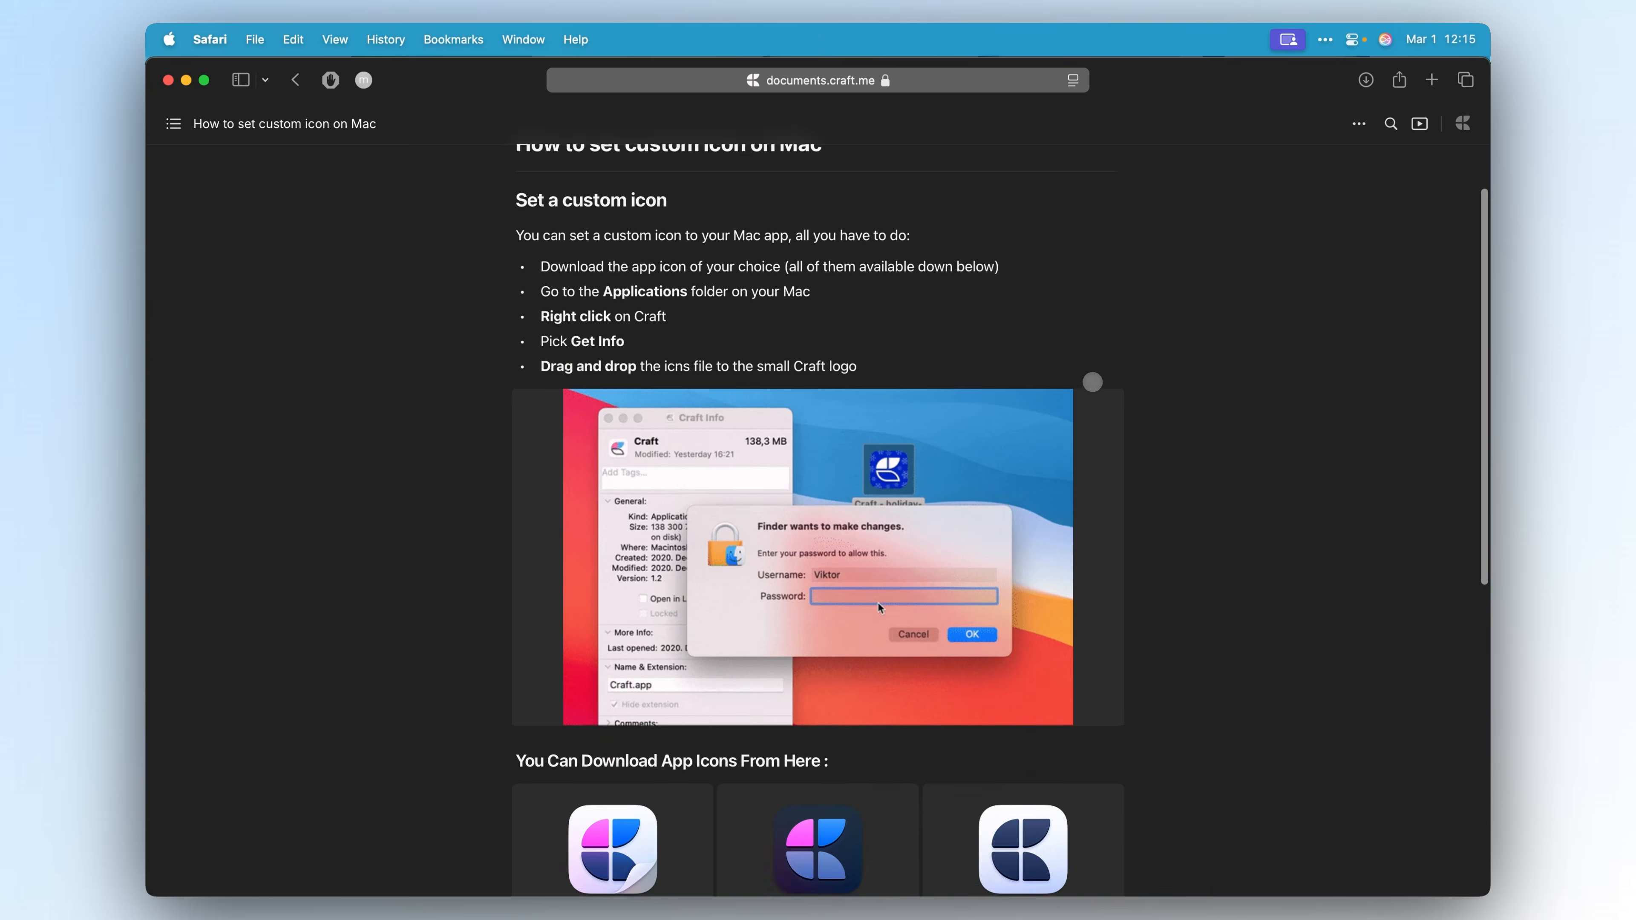
scroll(1093, 382, up, 10)
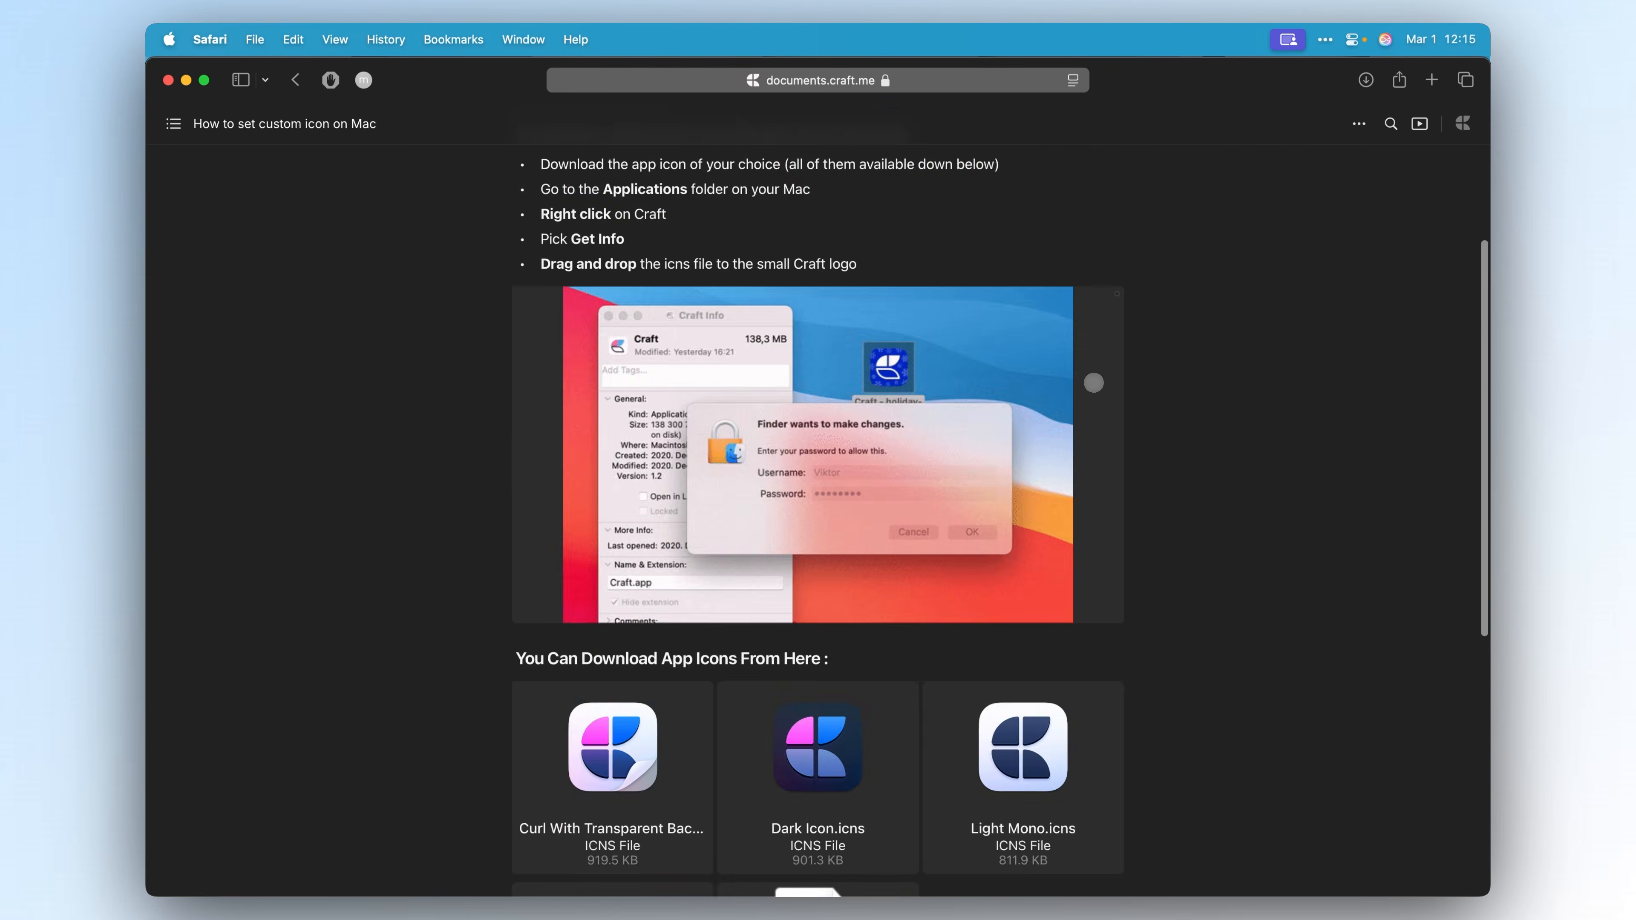
scroll(1088, 380, down, 8)
scroll(836, 522, up, 10)
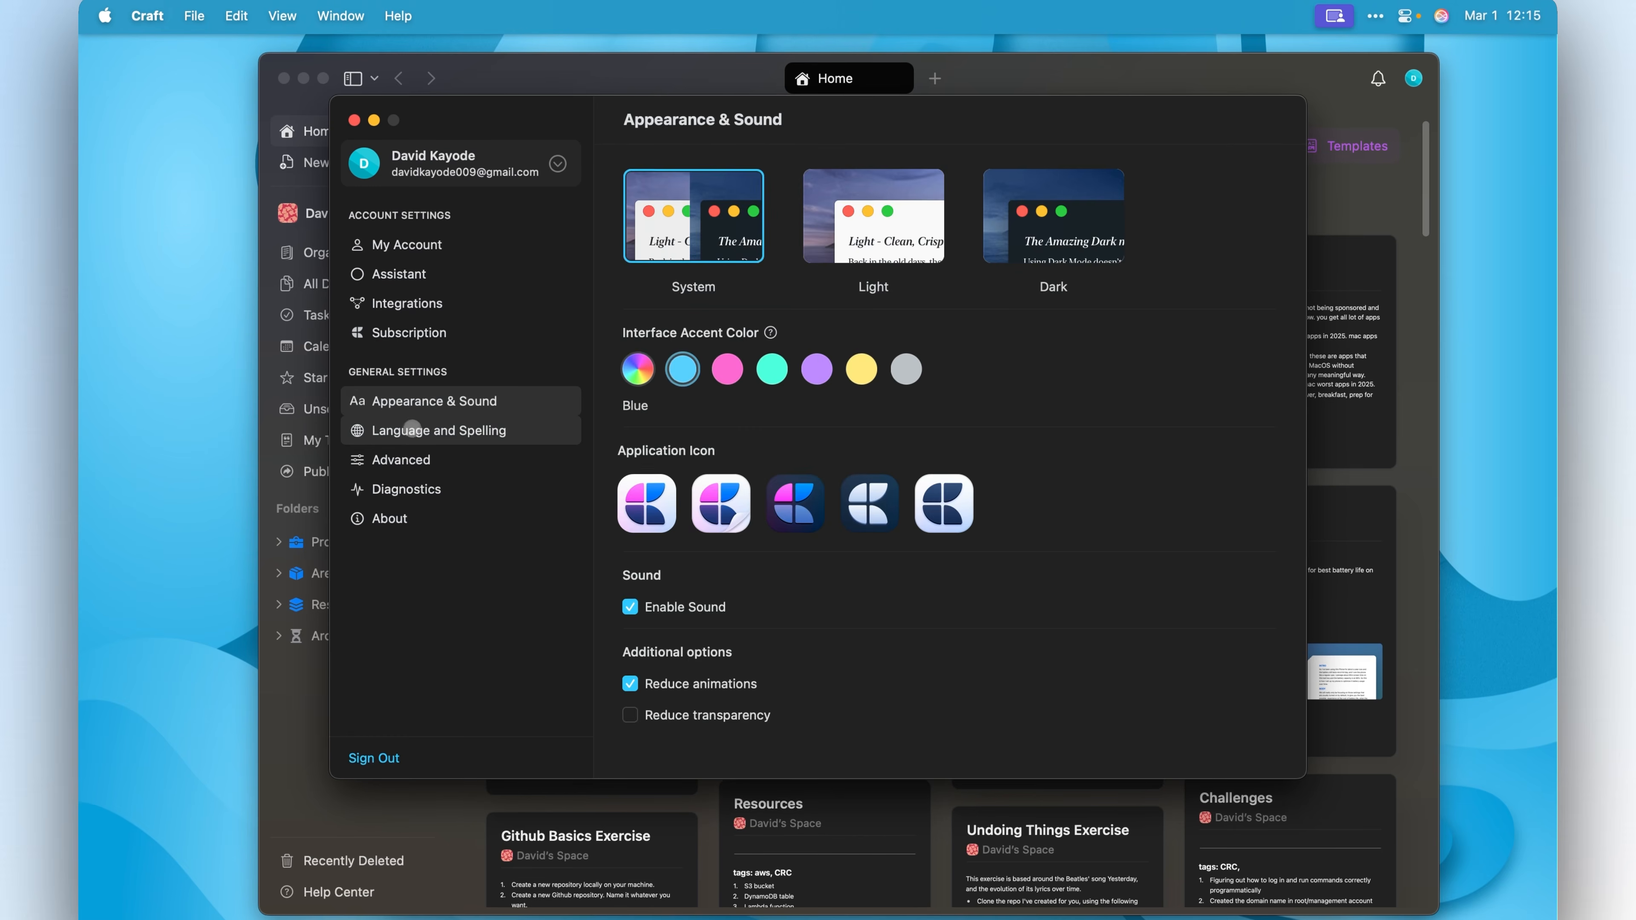
Review the Language and Spelling settings and the Advanced settings, and close the settings window.
click(412, 432)
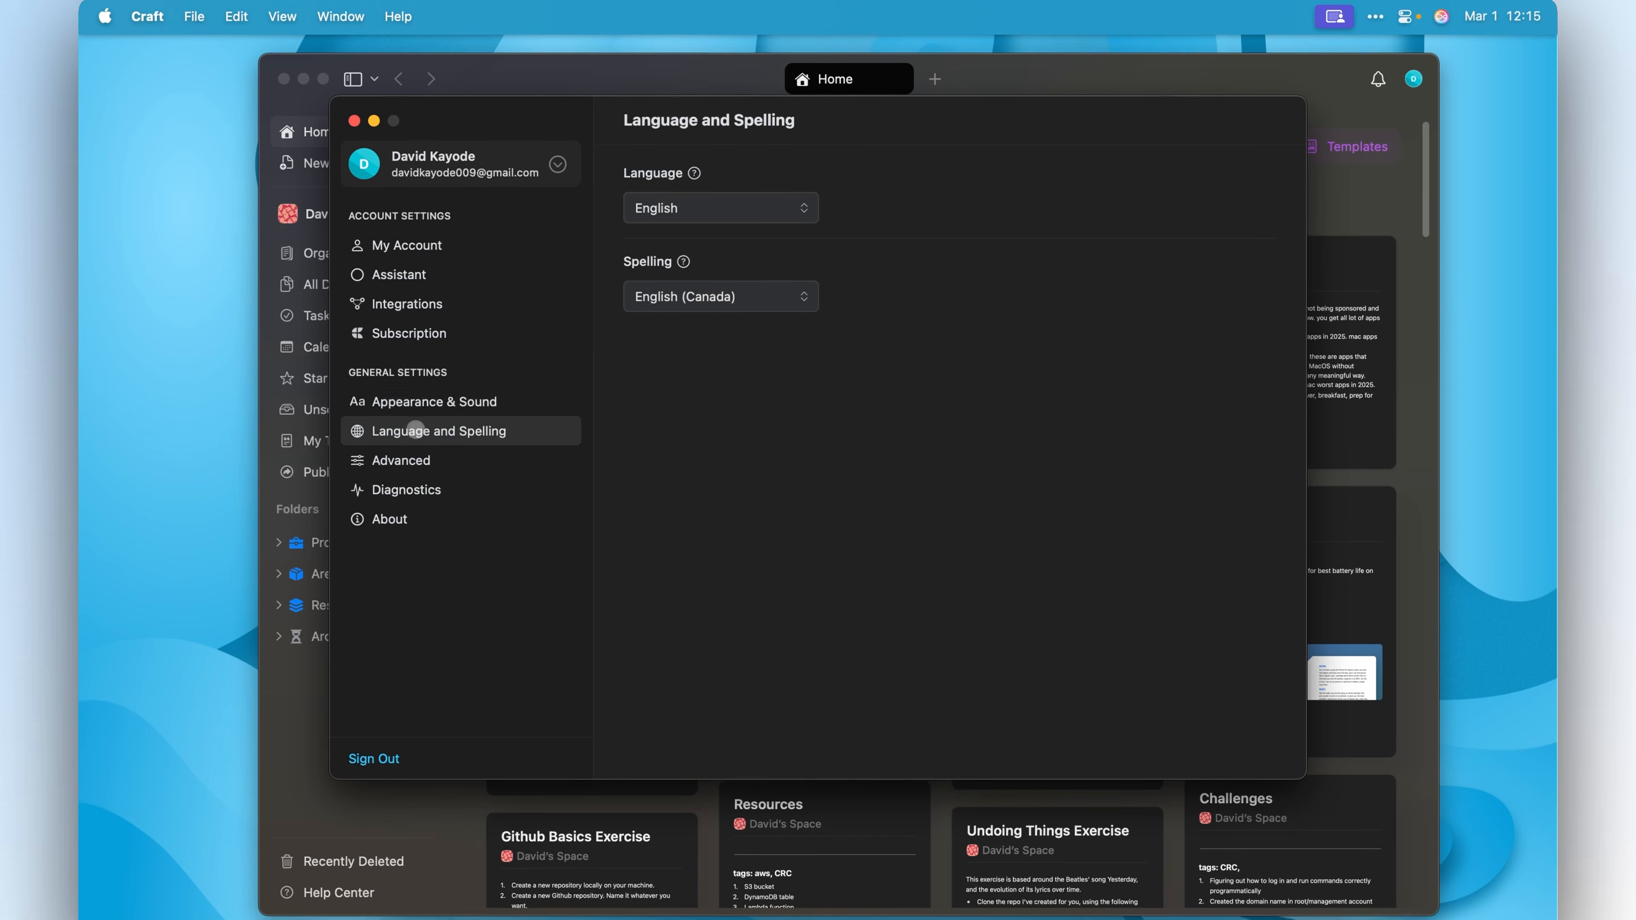
click(413, 462)
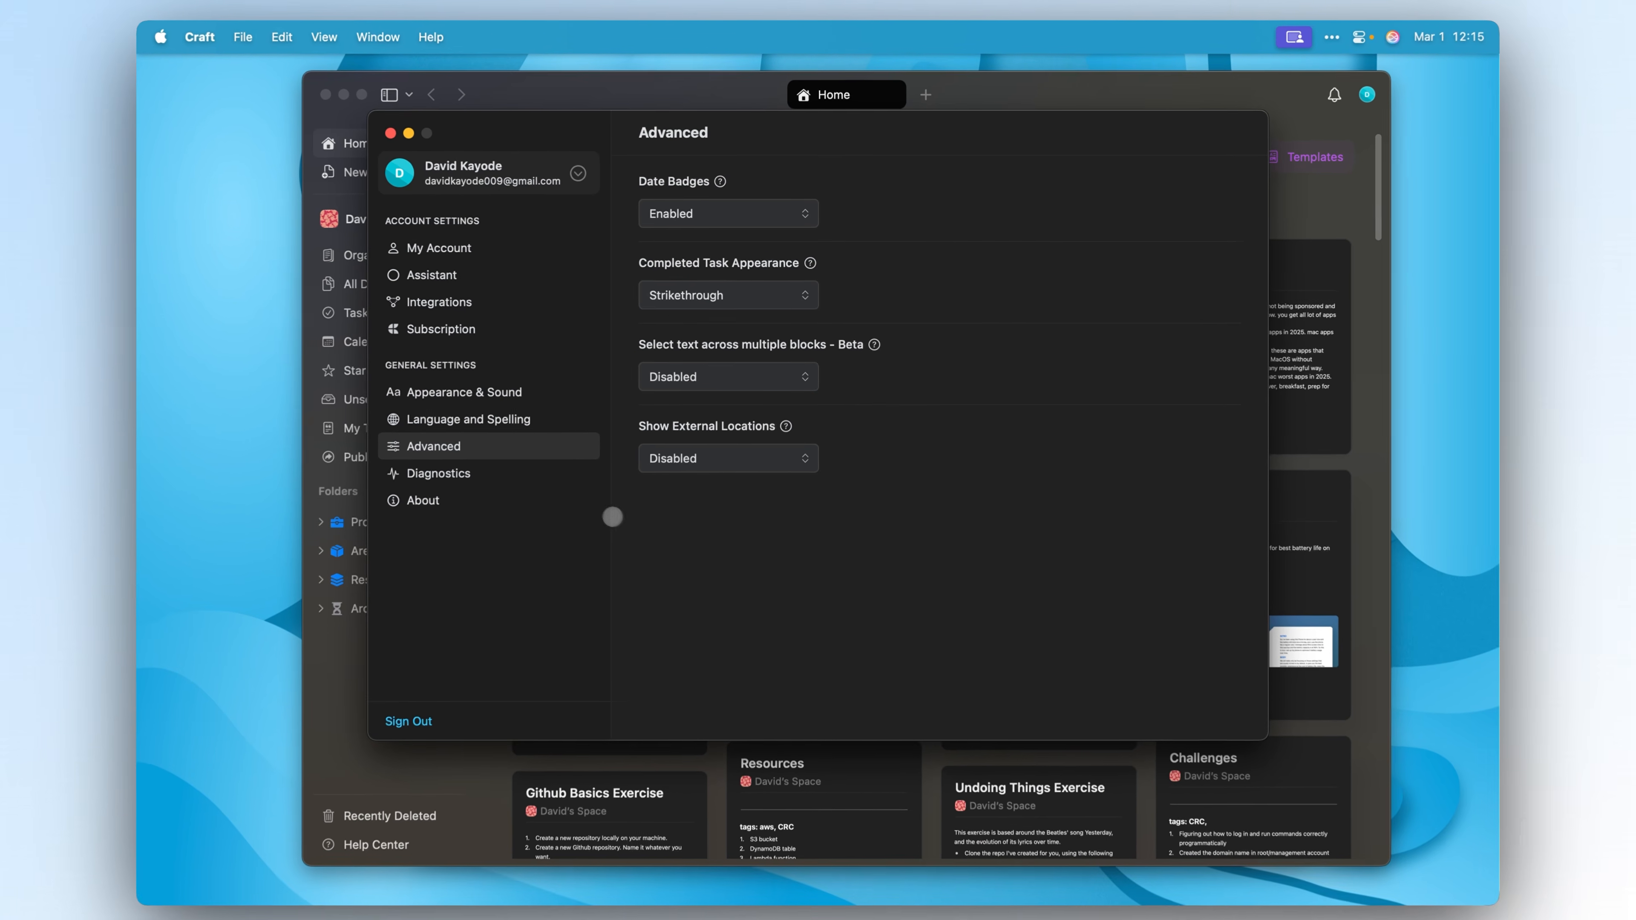
click(396, 134)
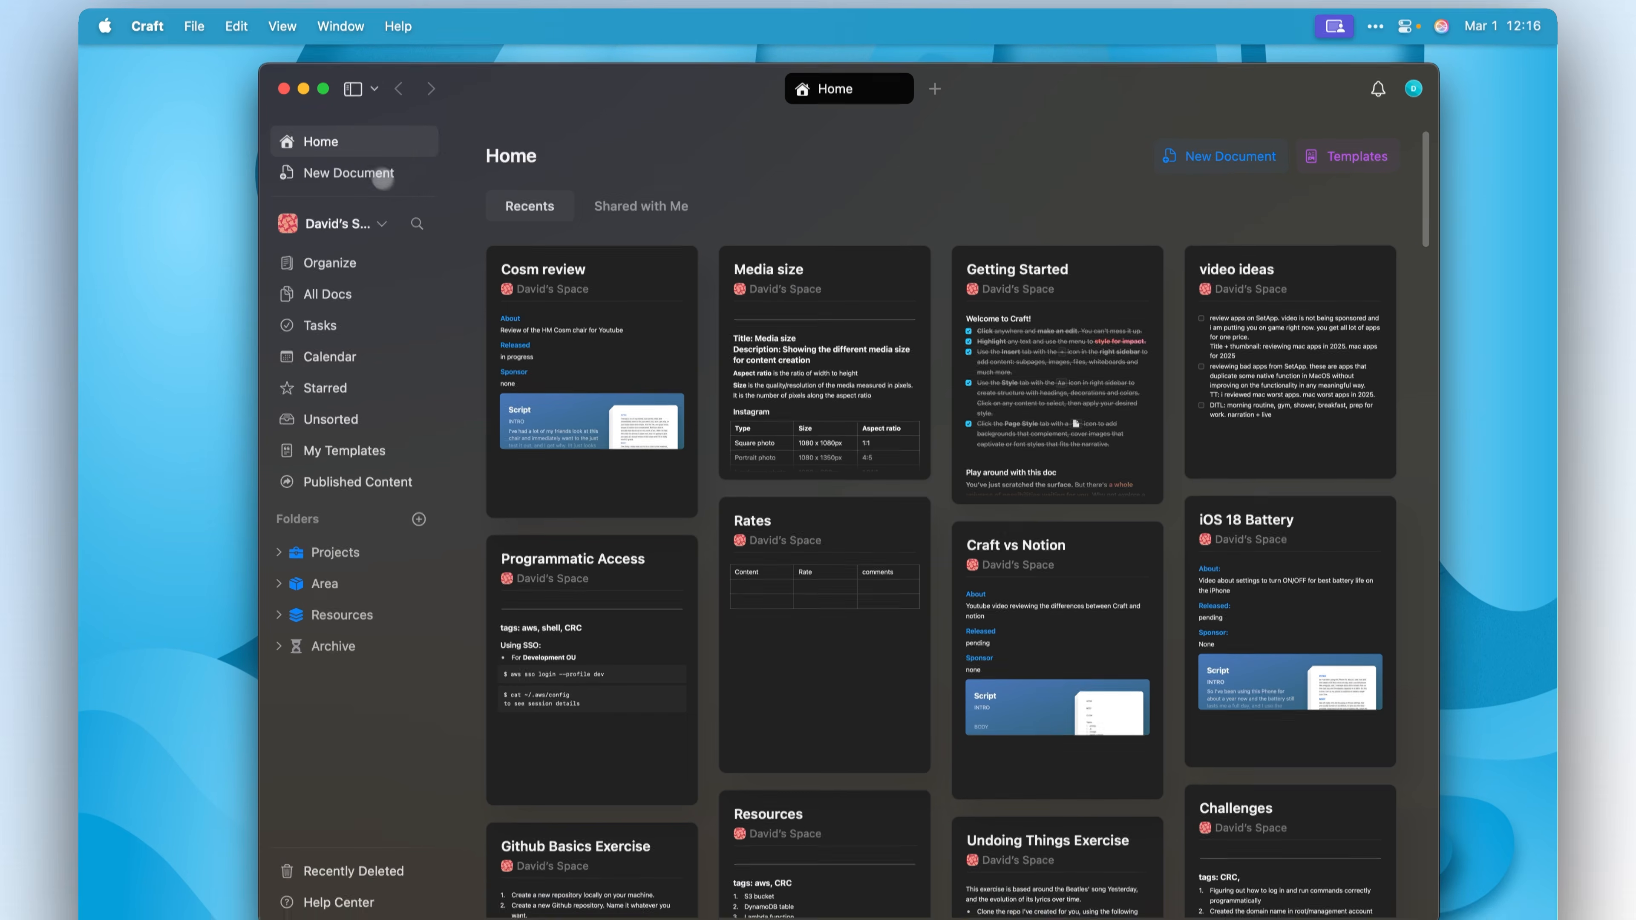
Create a new blank document.
click(407, 173)
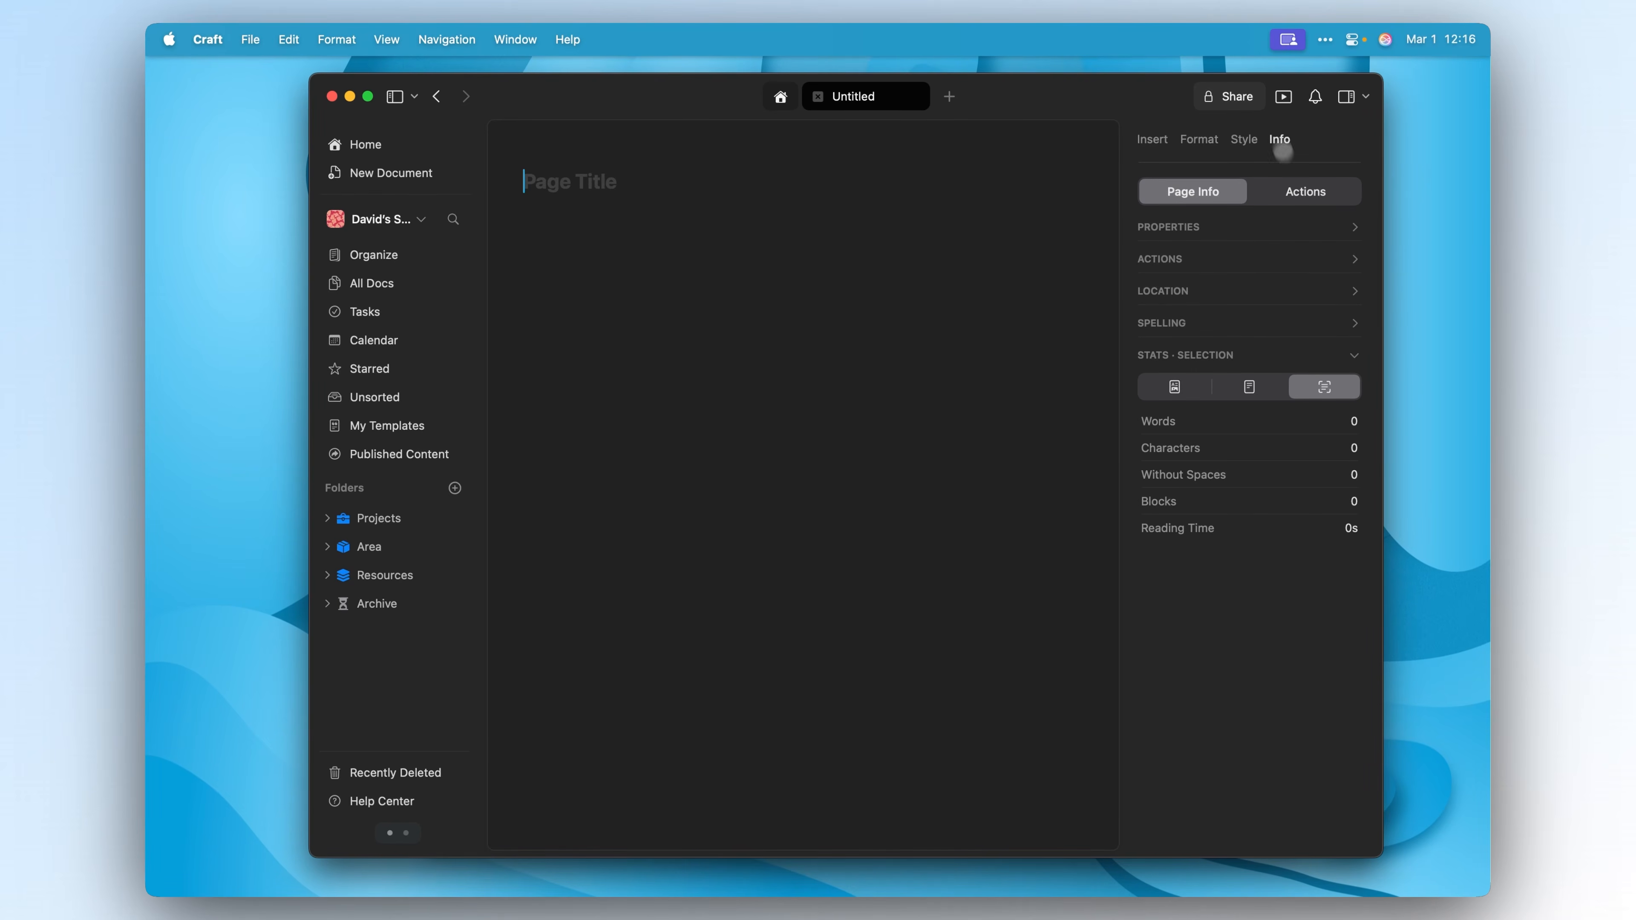
Browse the folders and documents in the Organize view and the full document collection in All Docs.
click(364, 254)
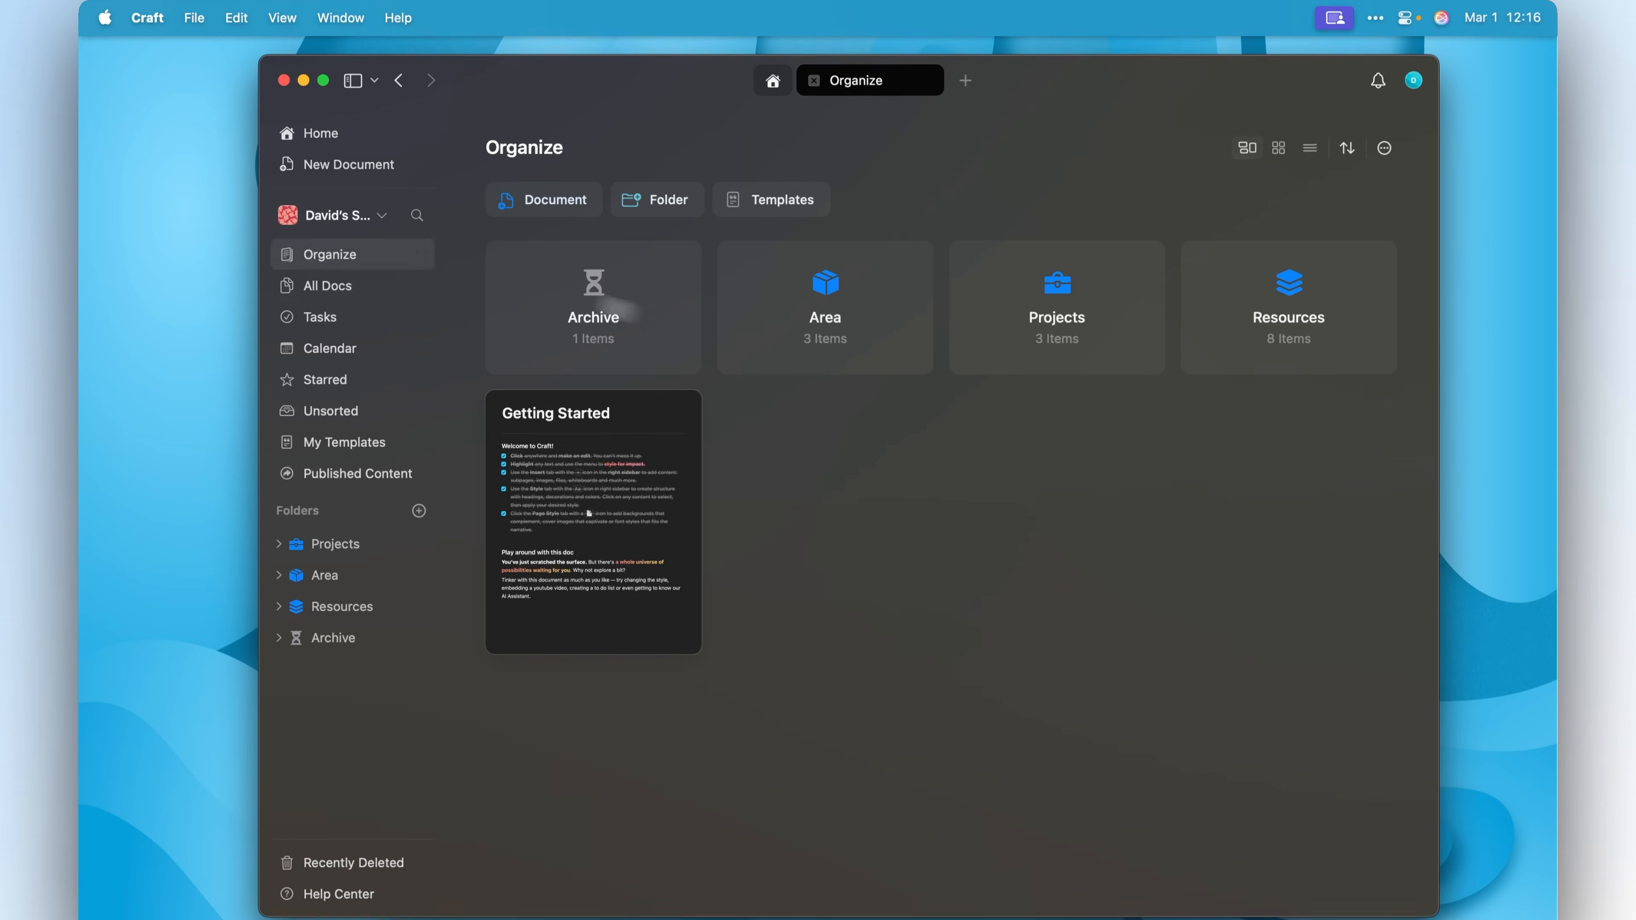
click(348, 291)
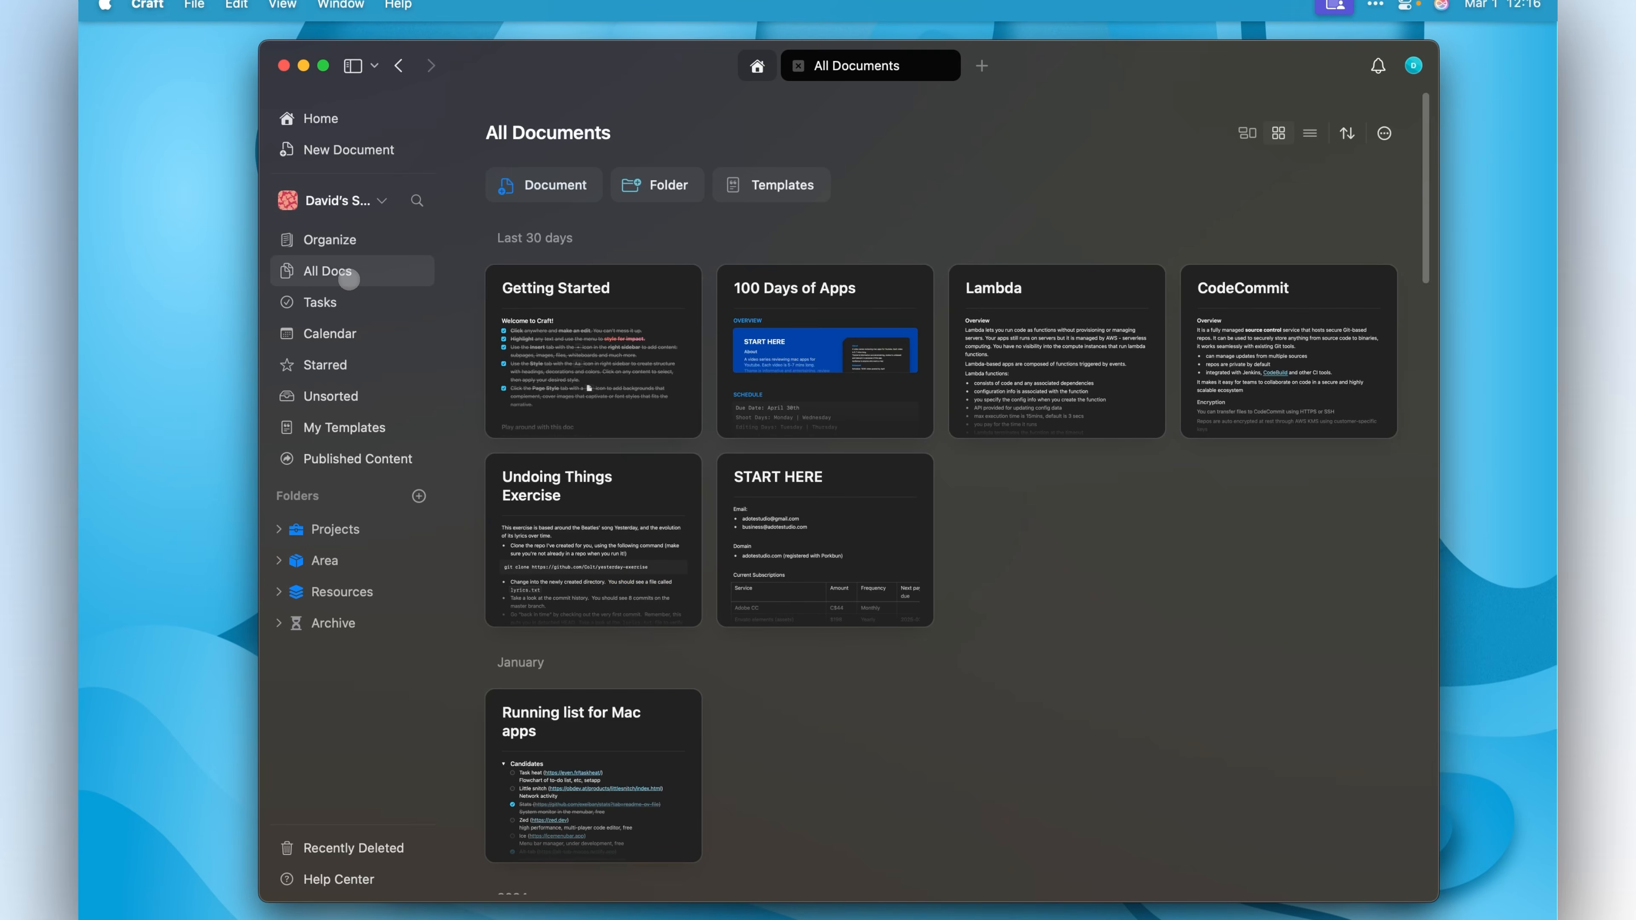
click(340, 240)
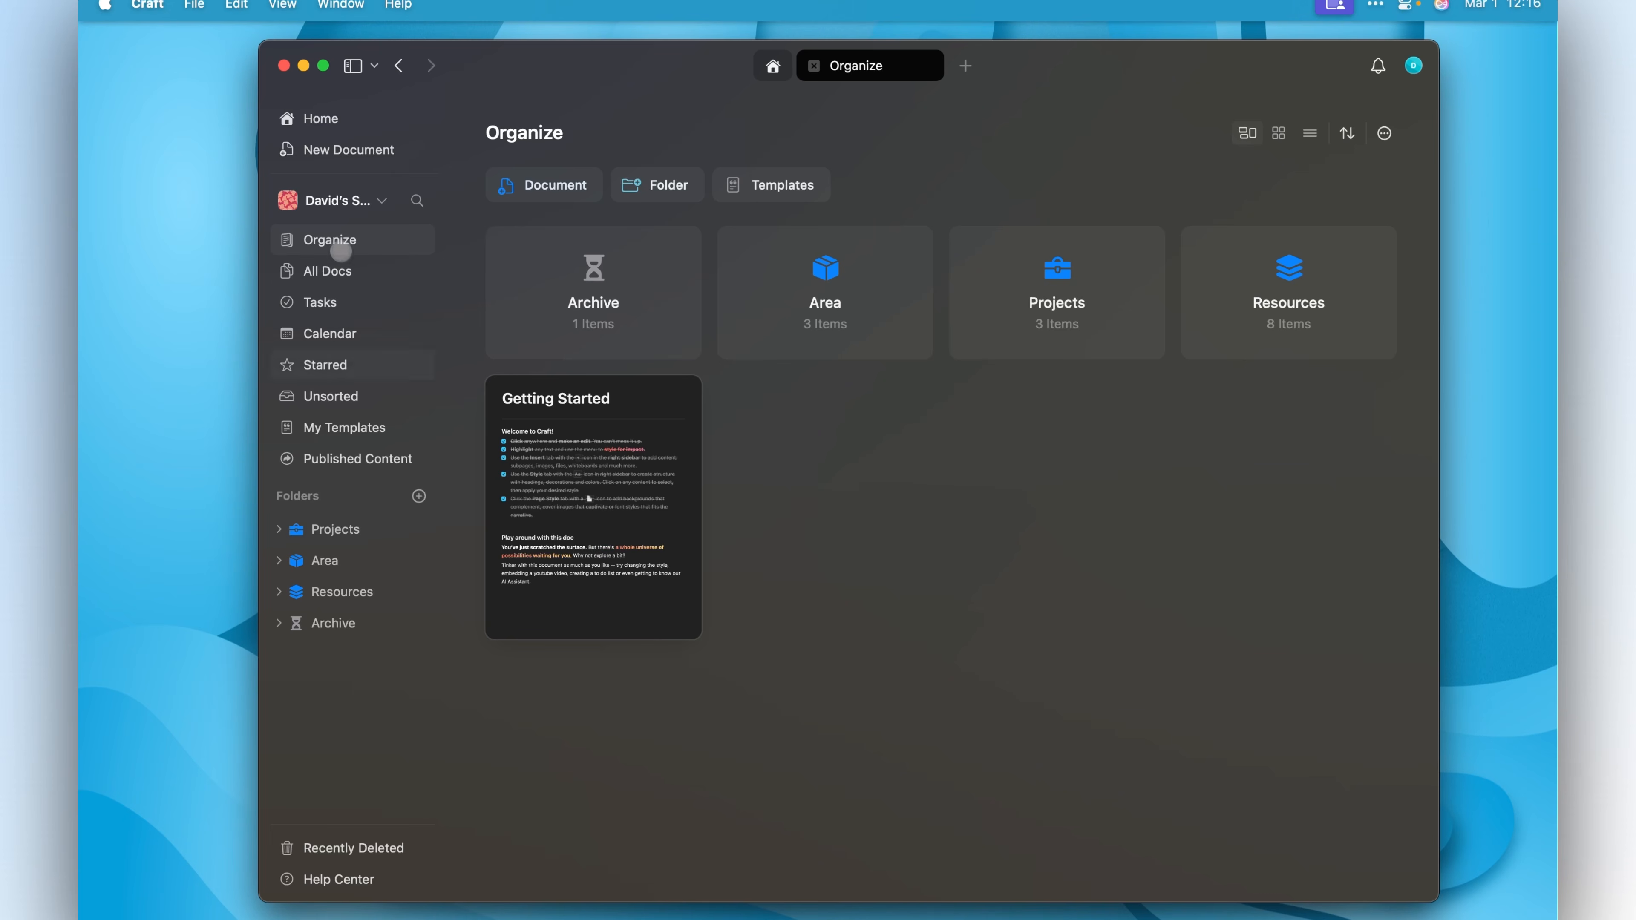
mouse_move(589, 519)
mouse_down()
mouse_move(886, 490)
mouse_move(857, 349)
mouse_move(630, 582)
mouse_move(611, 390)
mouse_move(721, 457)
mouse_move(838, 409)
mouse_move(1162, 392)
mouse_move(1153, 351)
mouse_move(653, 420)
mouse_move(584, 530)
mouse_move(597, 518)
mouse_up()
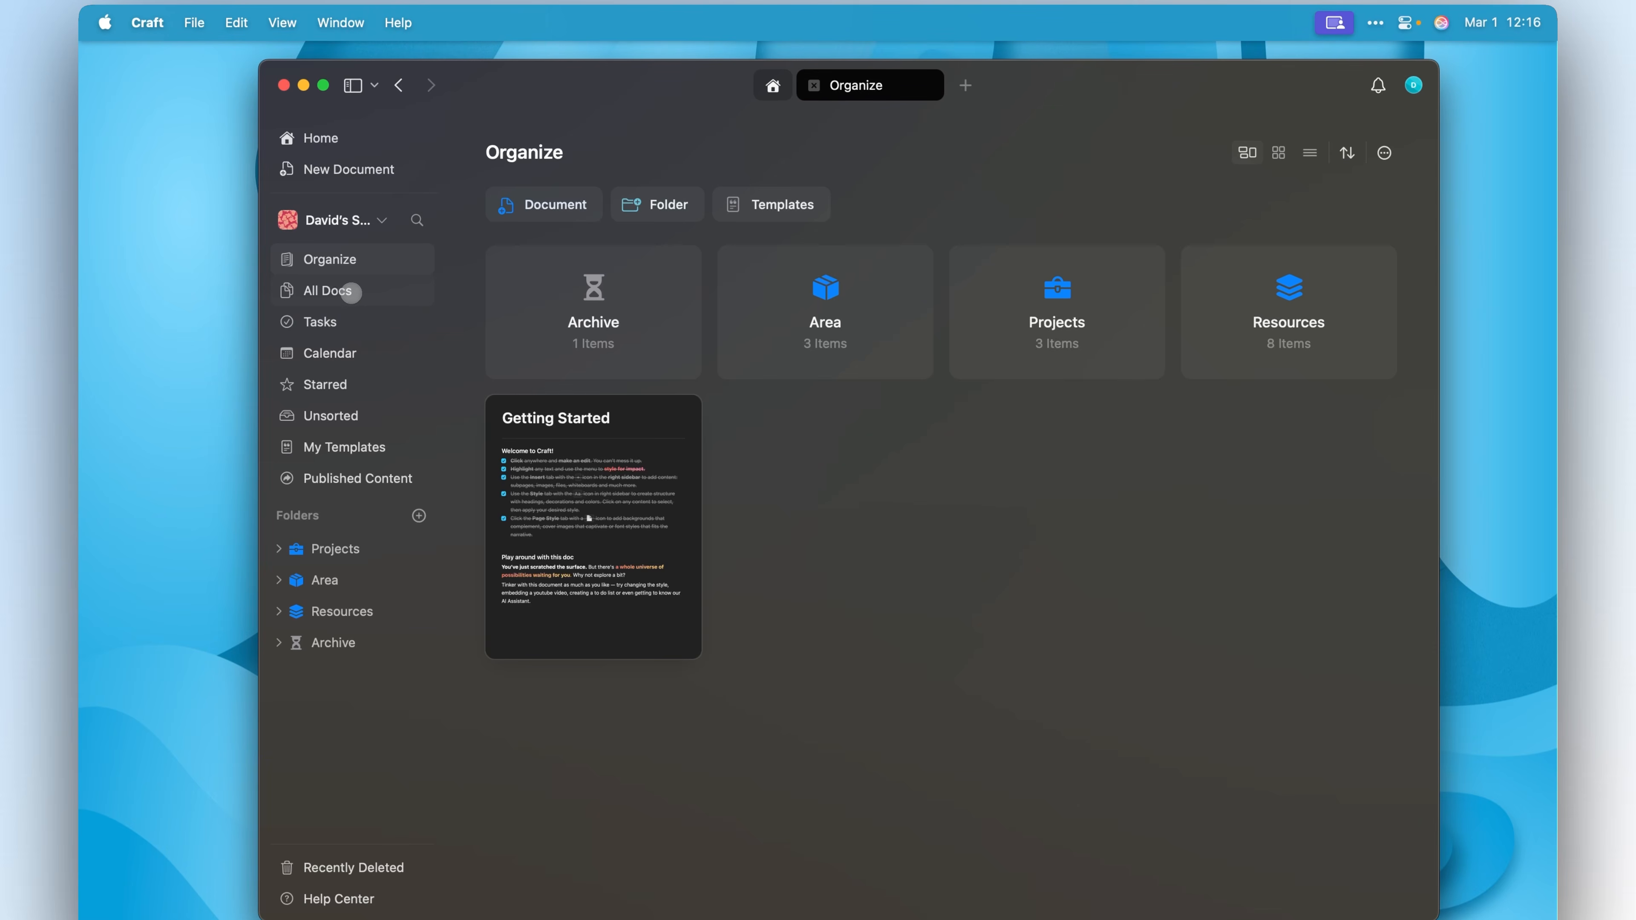
click(351, 291)
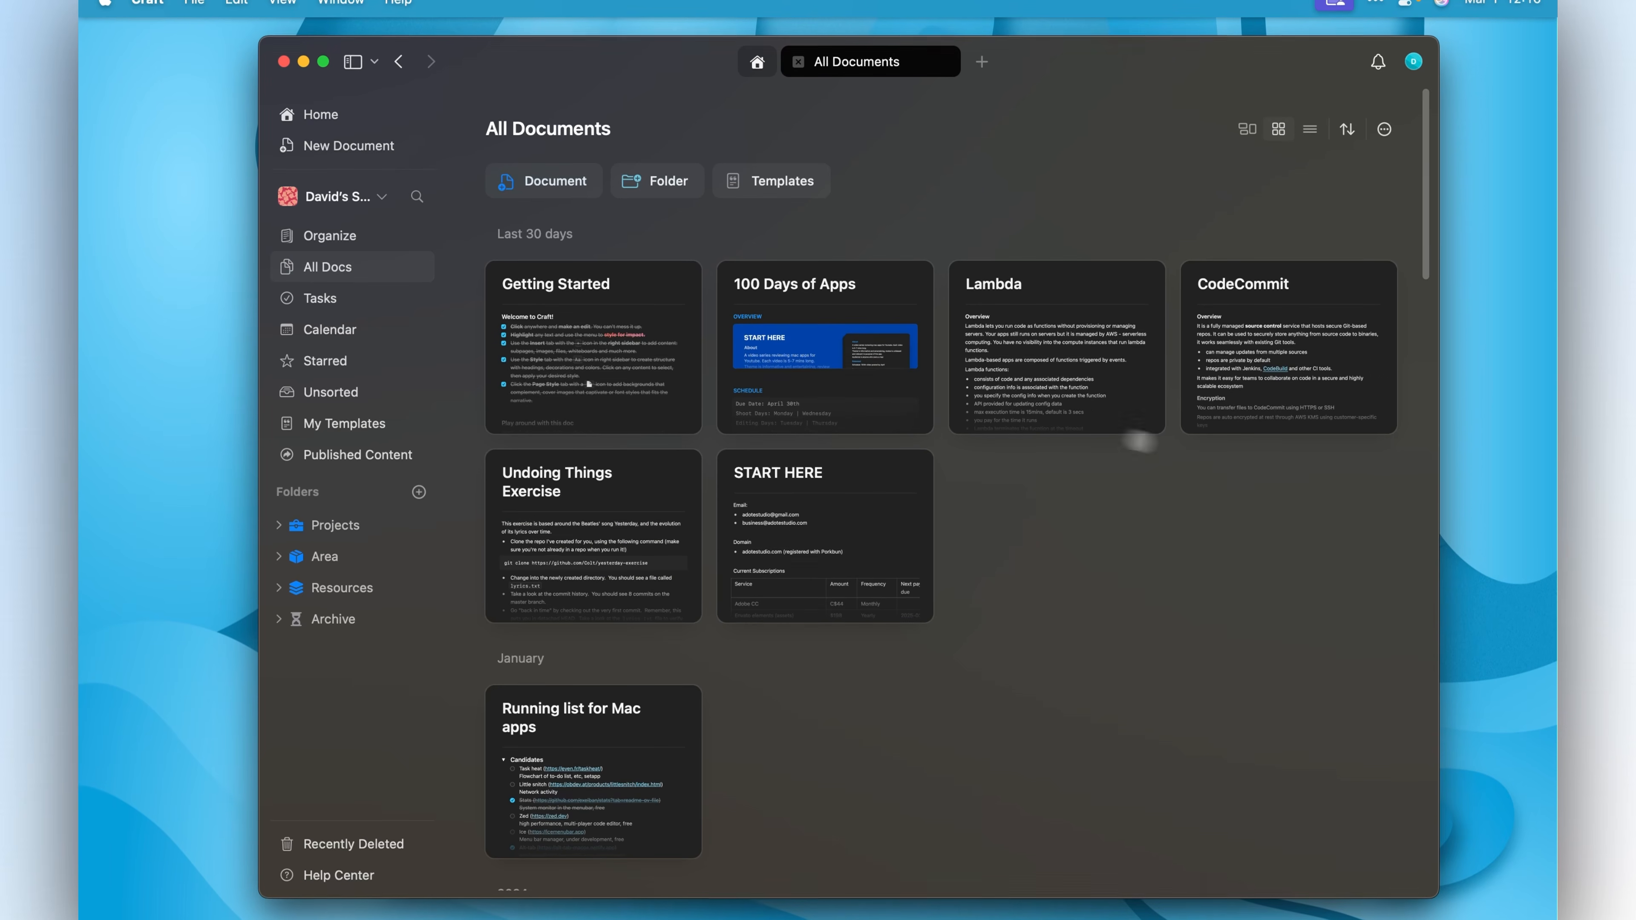
scroll(957, 482, down, 15)
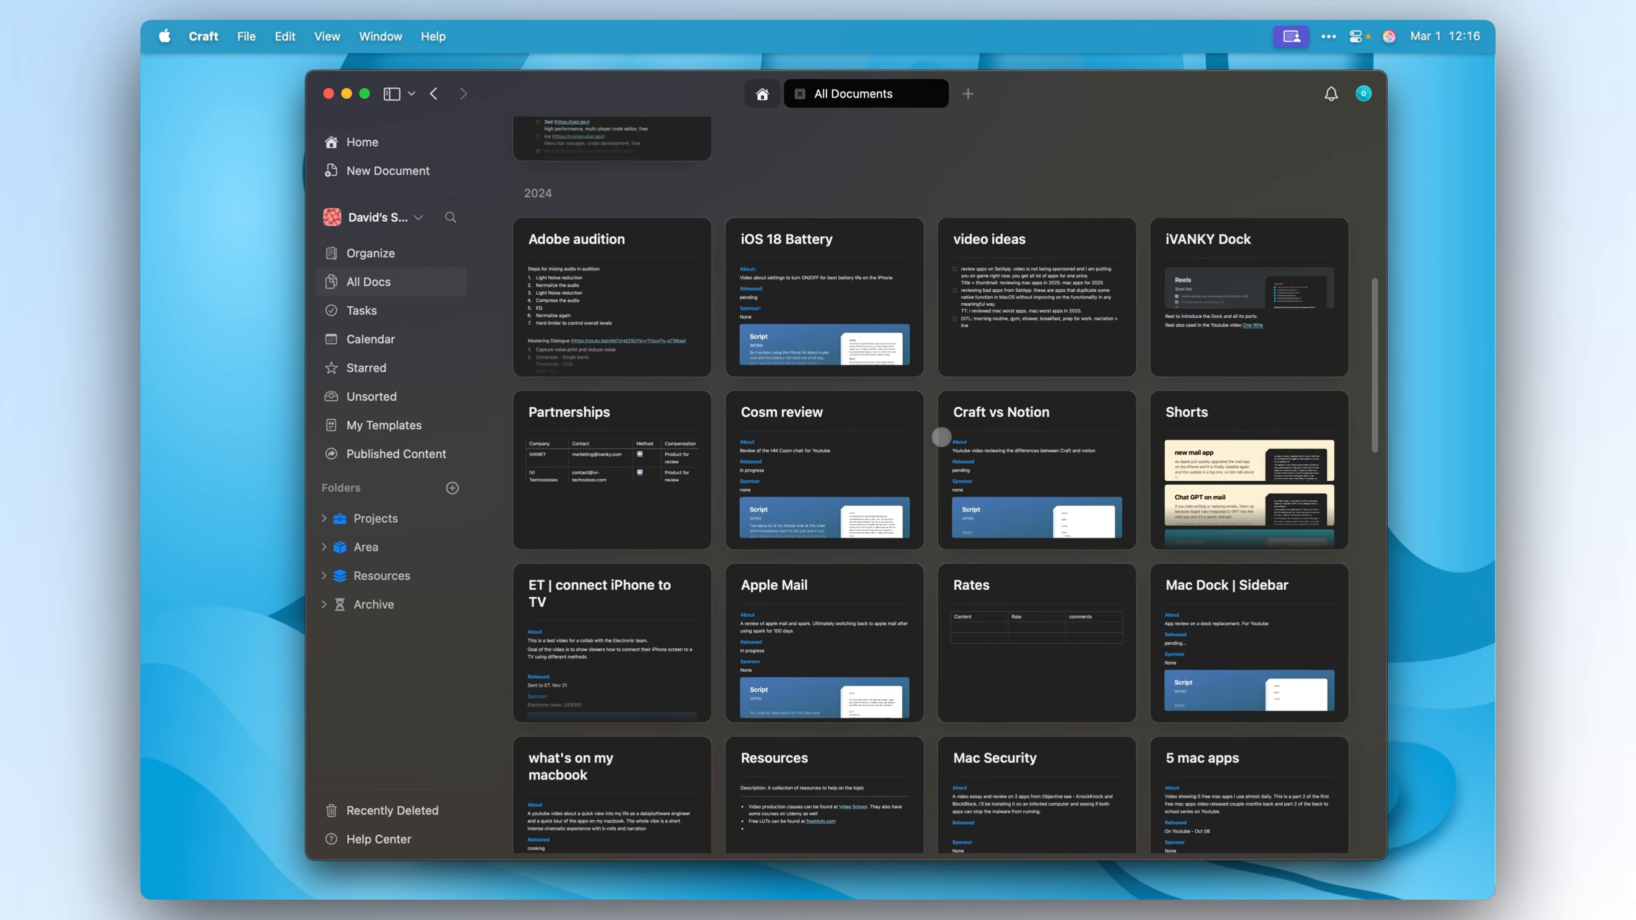
scroll(945, 459, up, 15)
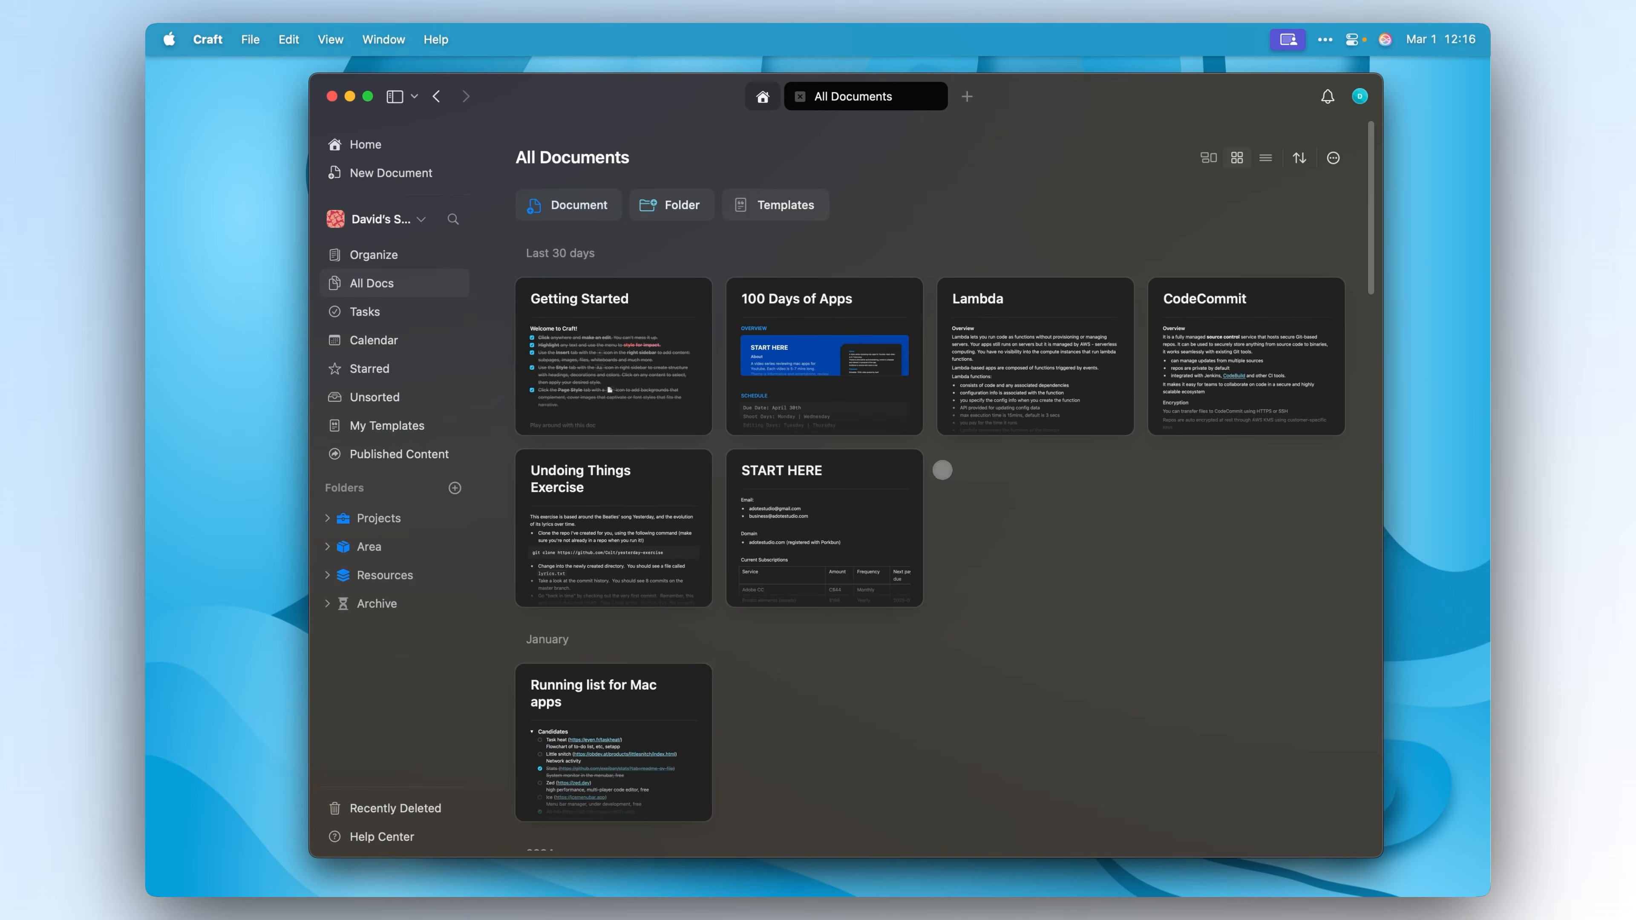
View the Tasks, Calendar, Starred, Unsorted, My Templates and Published Content sections in turn.
click(399, 312)
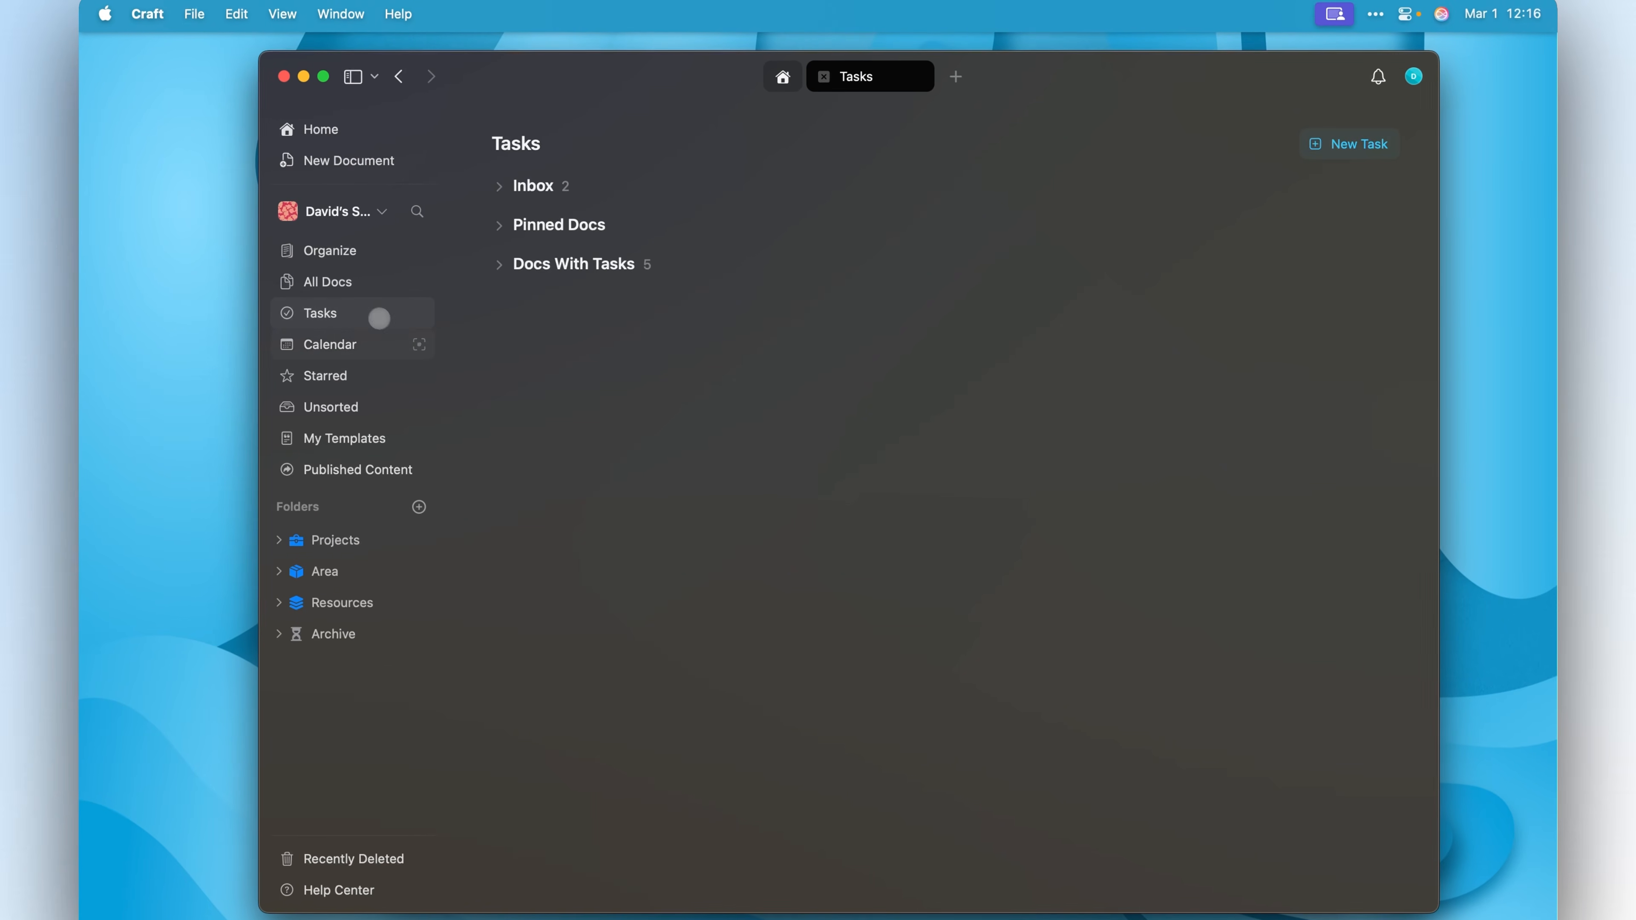
click(348, 343)
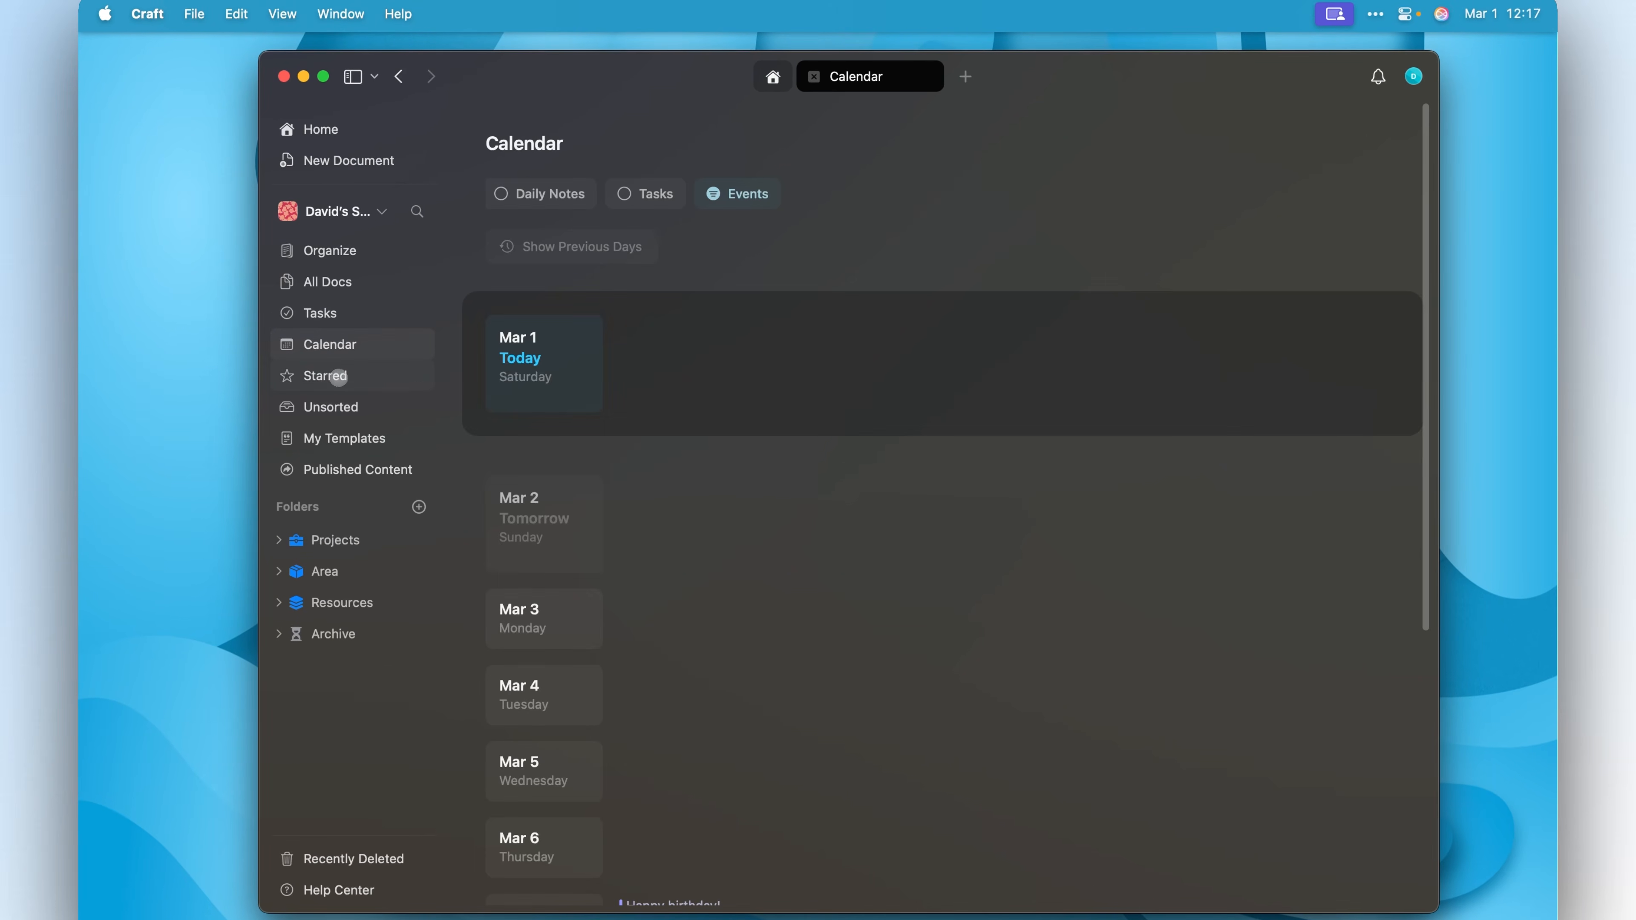
click(338, 378)
click(339, 408)
click(351, 439)
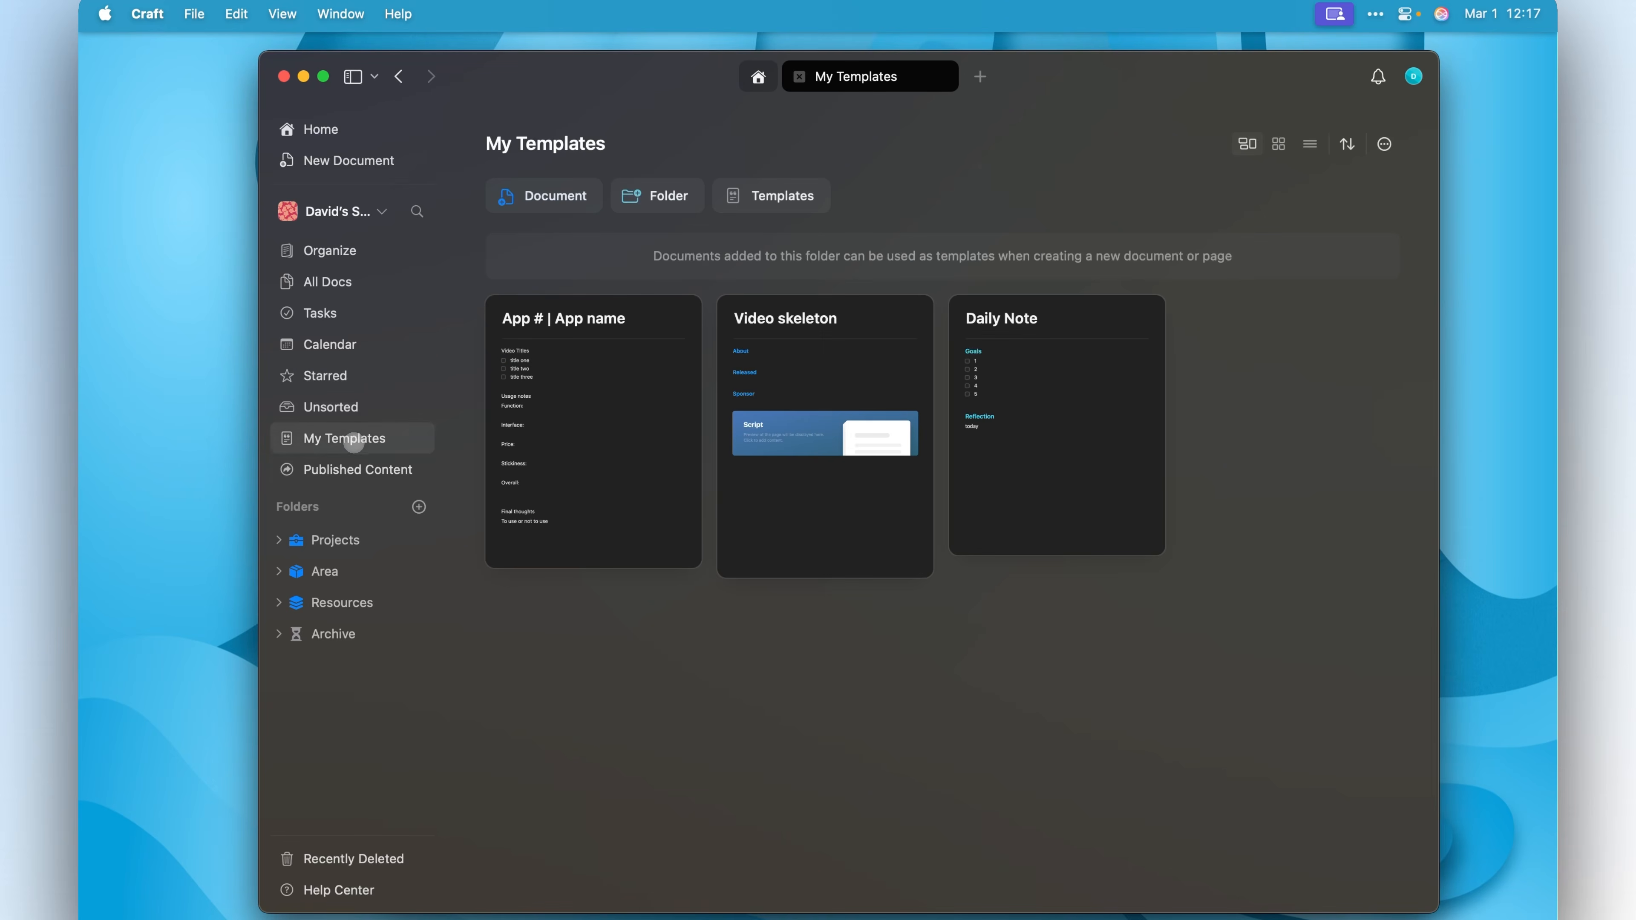
click(355, 465)
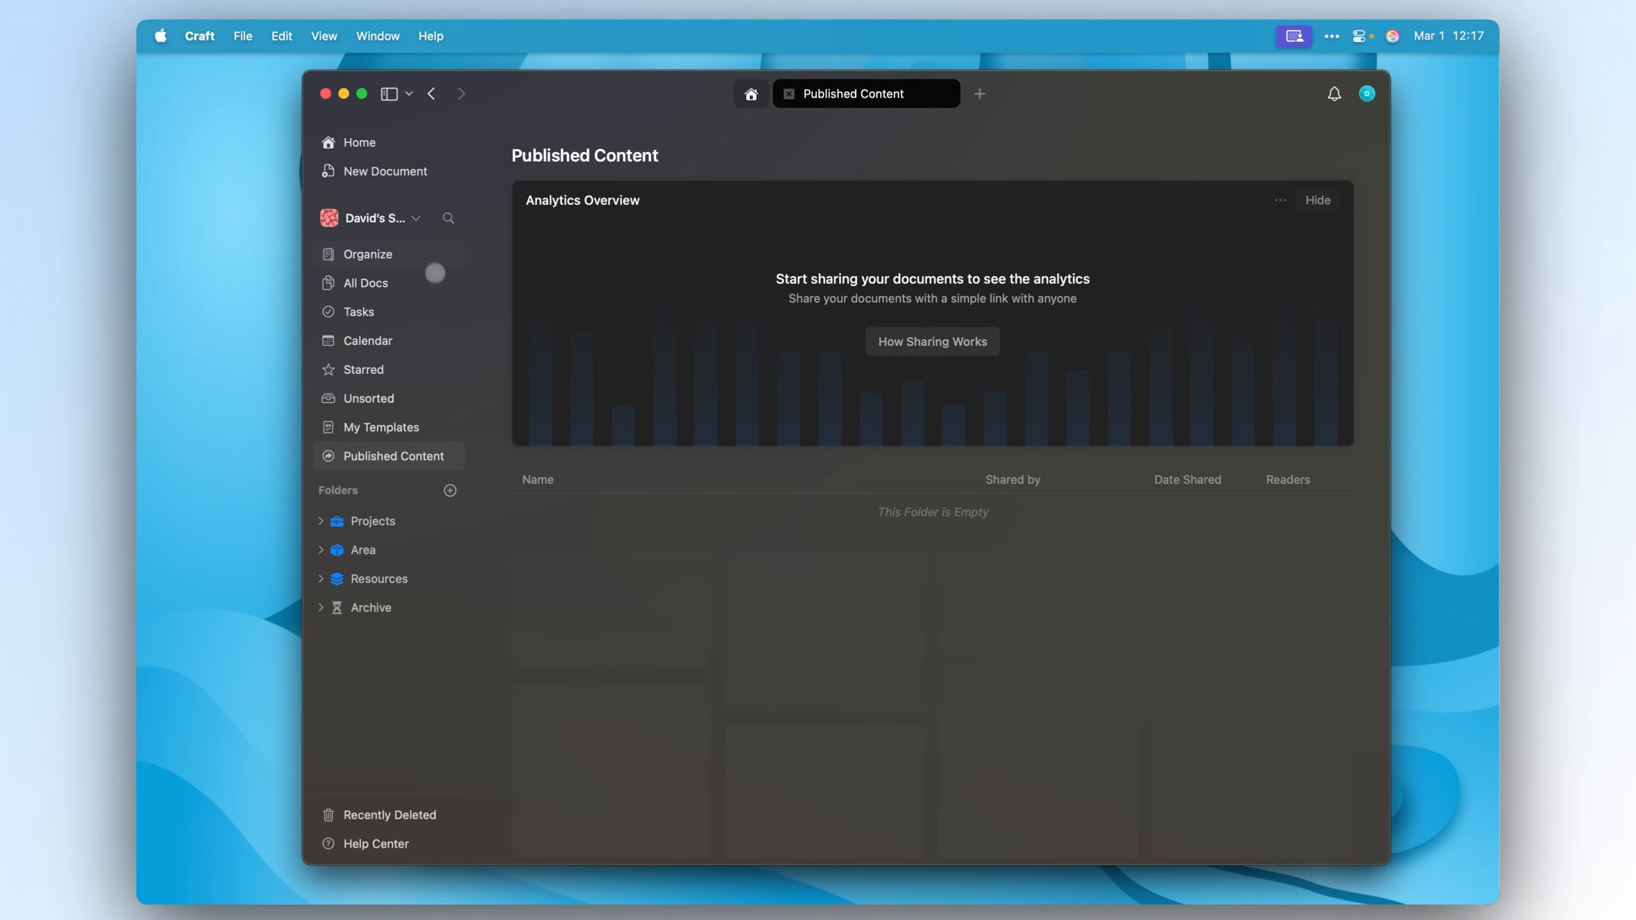
Hide the sidebar and show it again.
click(385, 96)
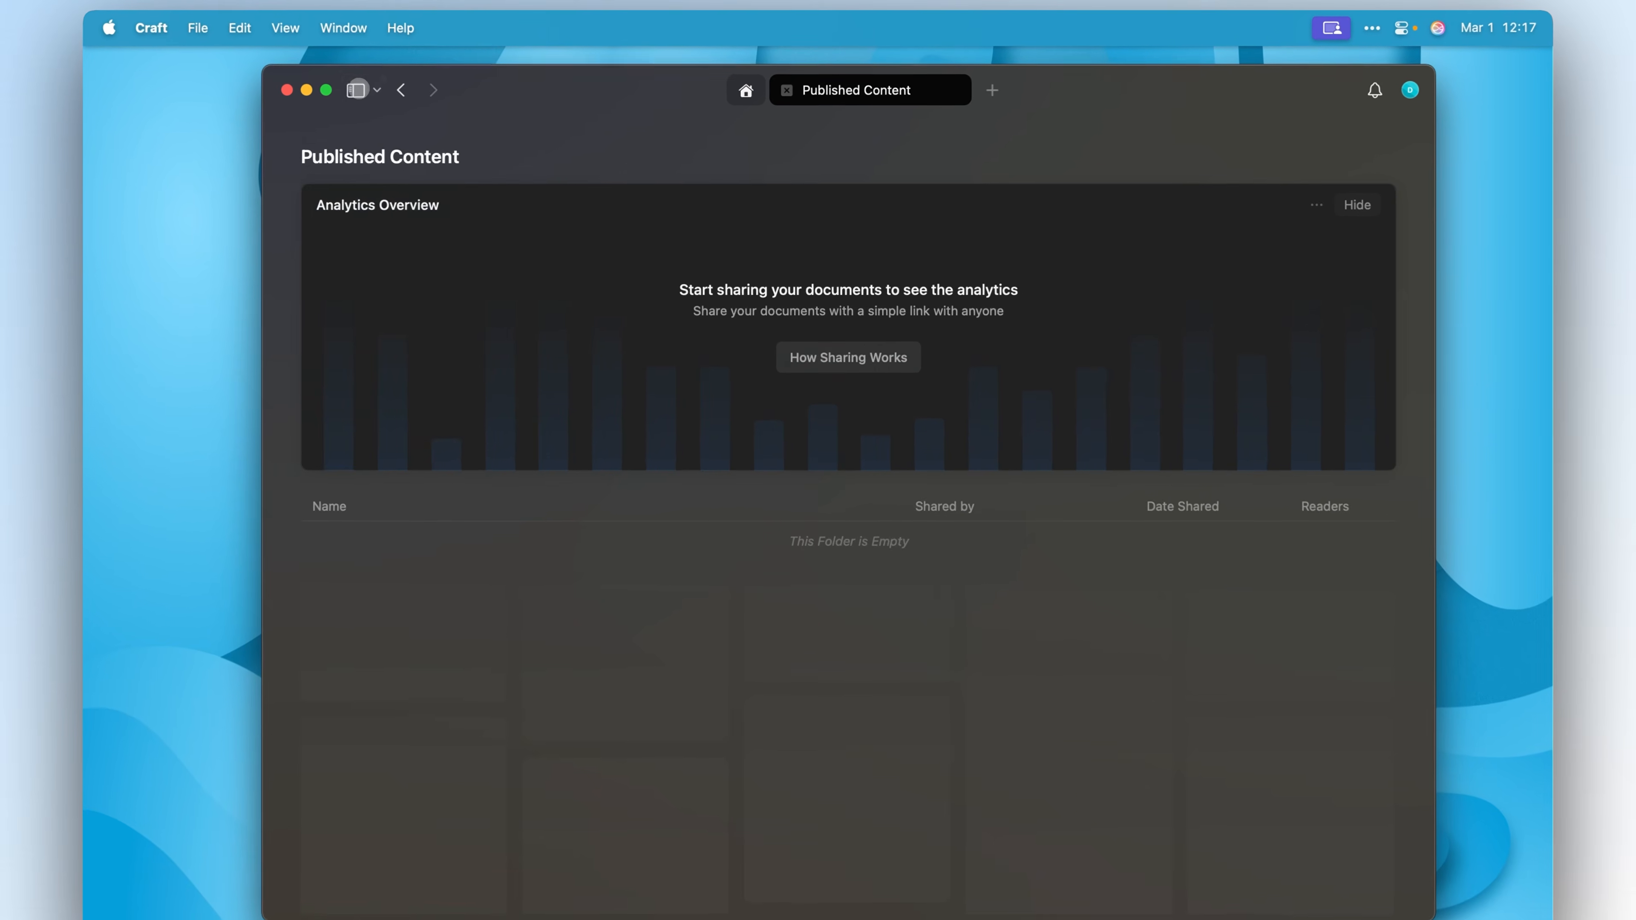
click(385, 95)
Customize the sidebar to hide Tasks, Calendar, Starred, My Templates and Published Content.
click(402, 95)
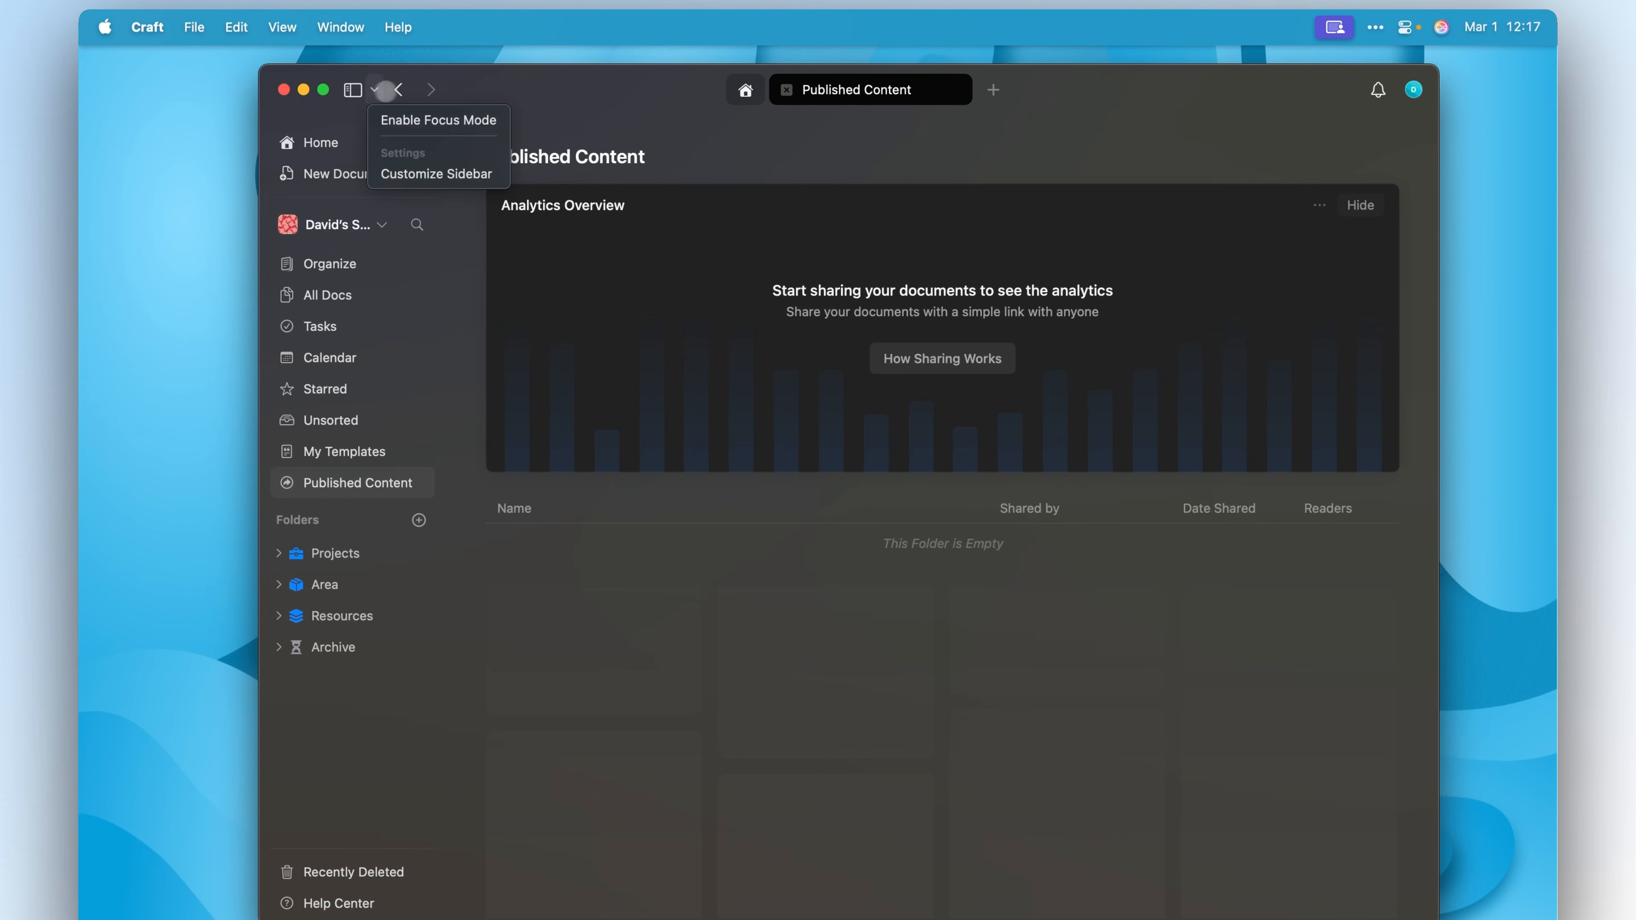
click(438, 172)
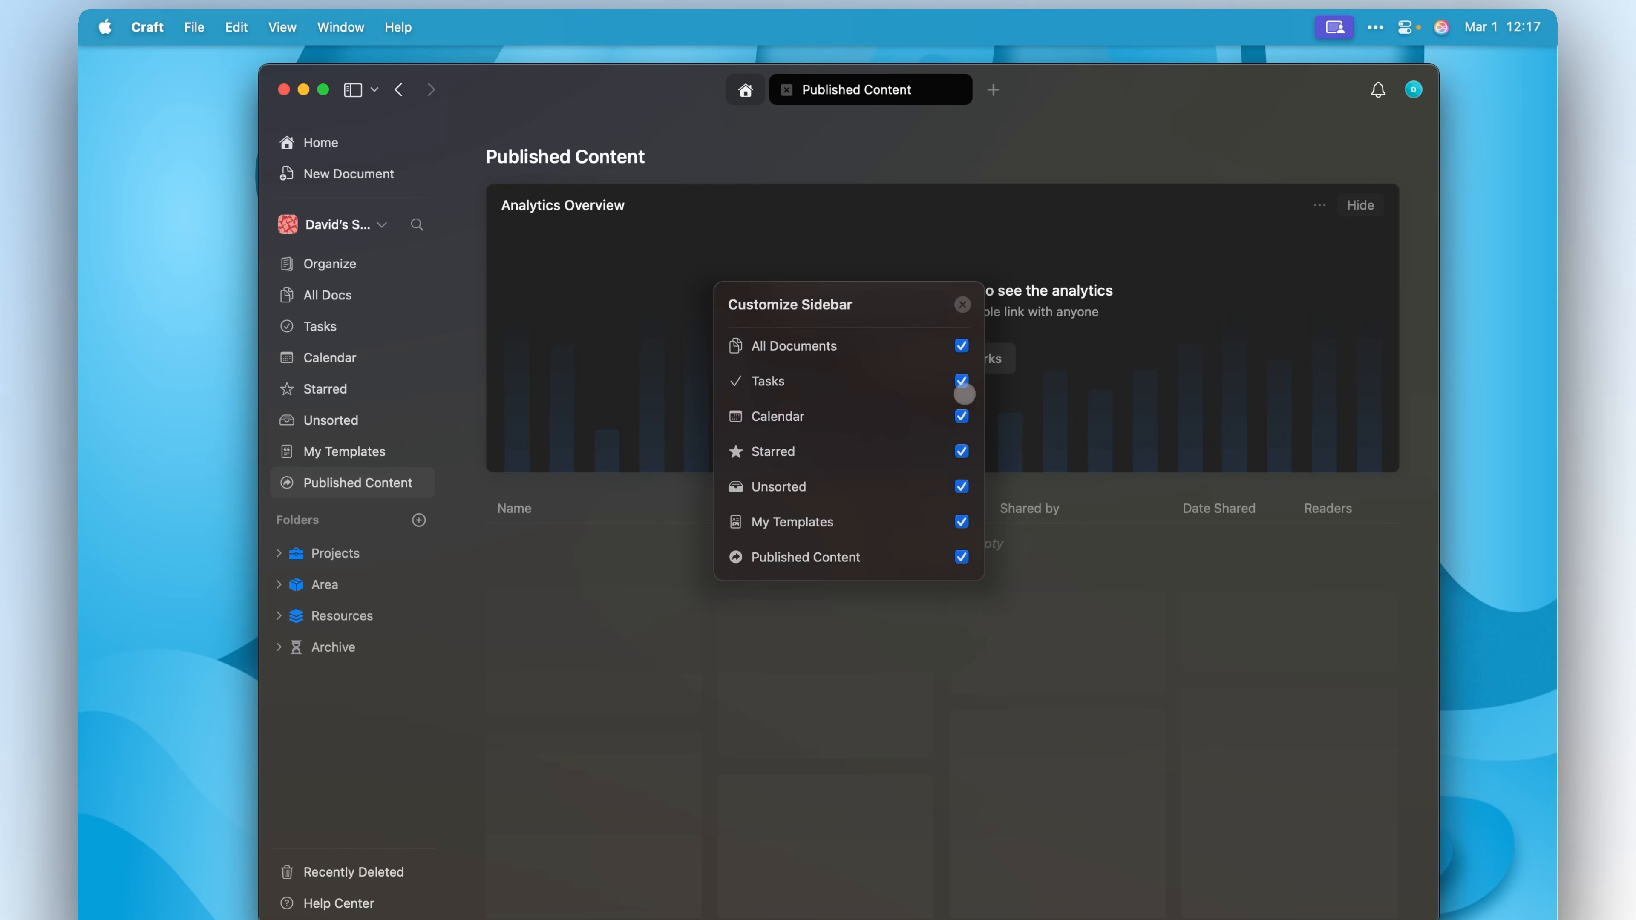
click(961, 381)
click(962, 416)
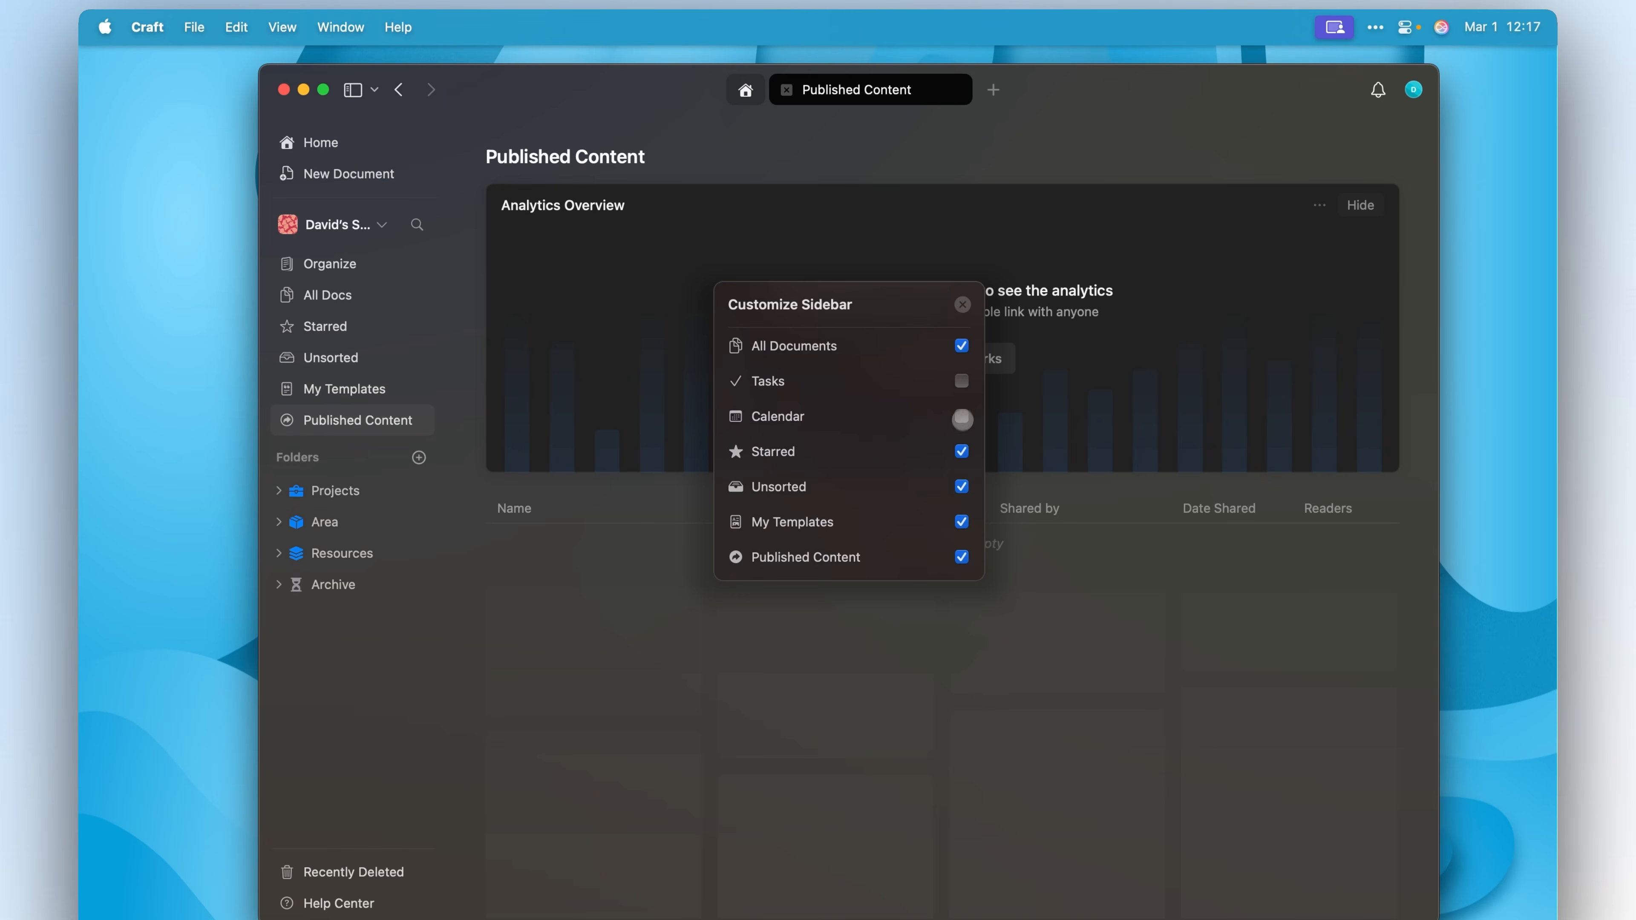
click(960, 452)
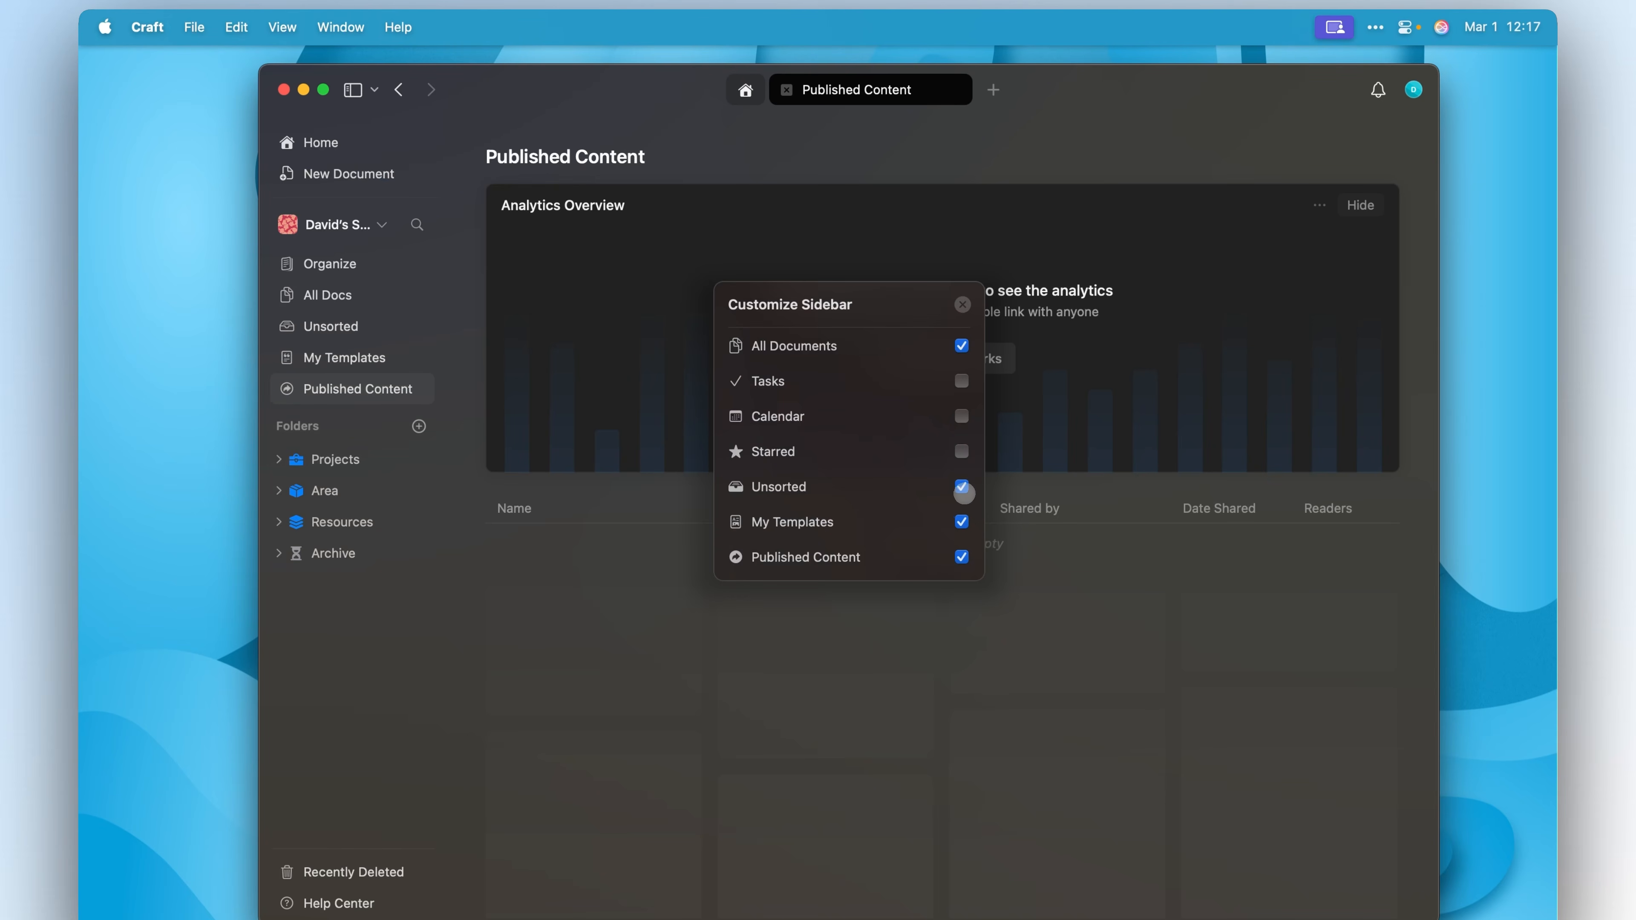
click(959, 523)
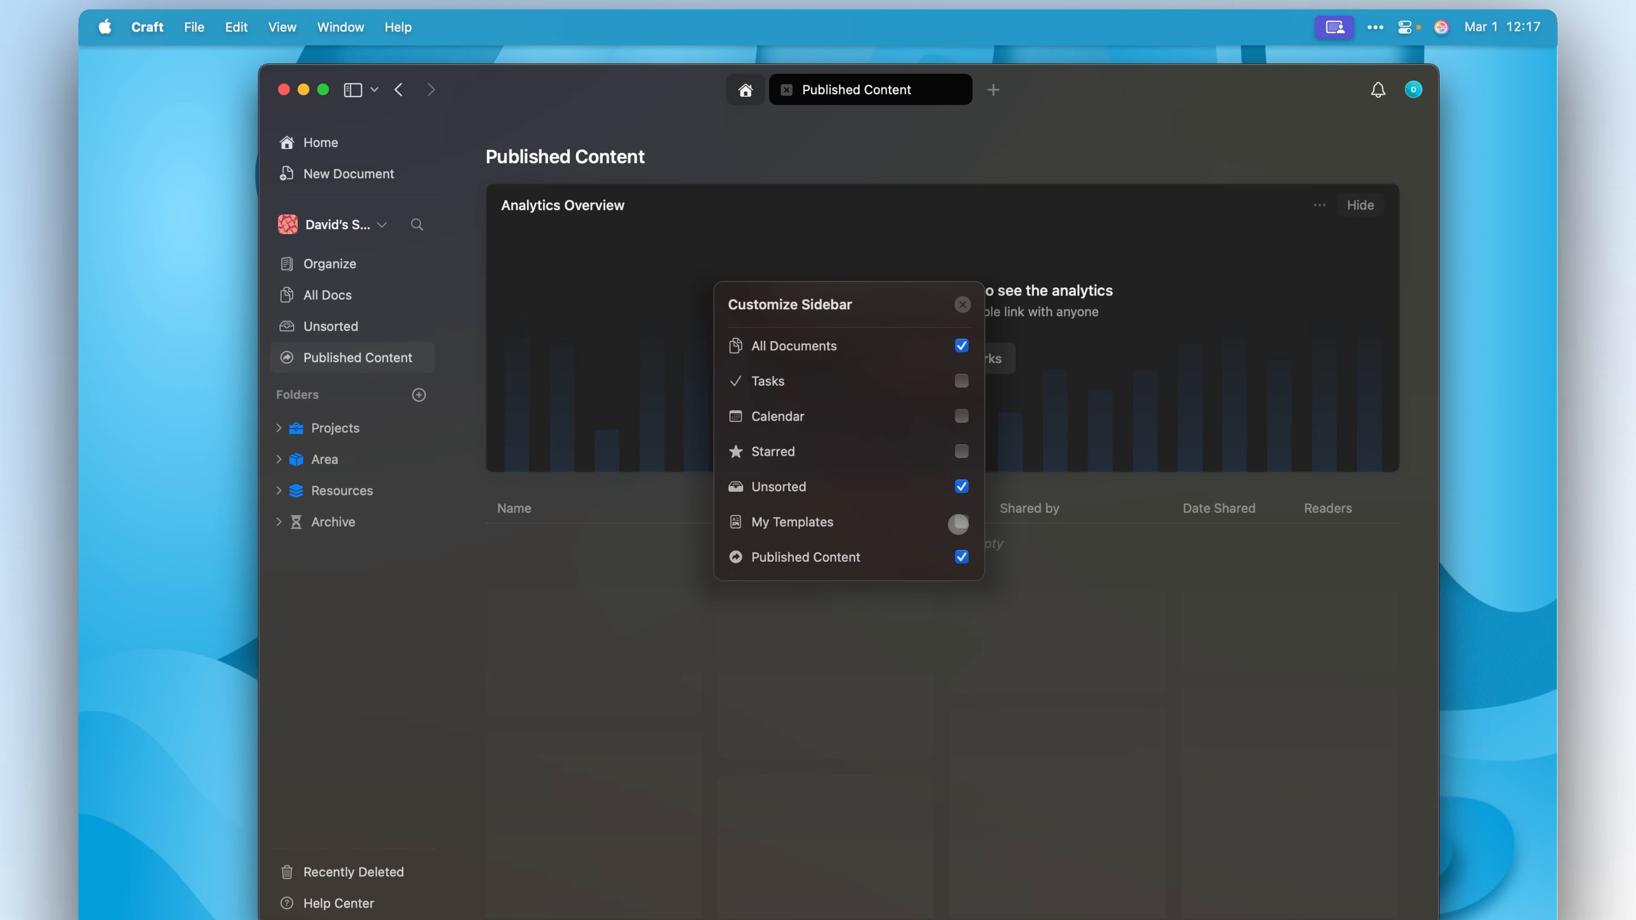
click(962, 558)
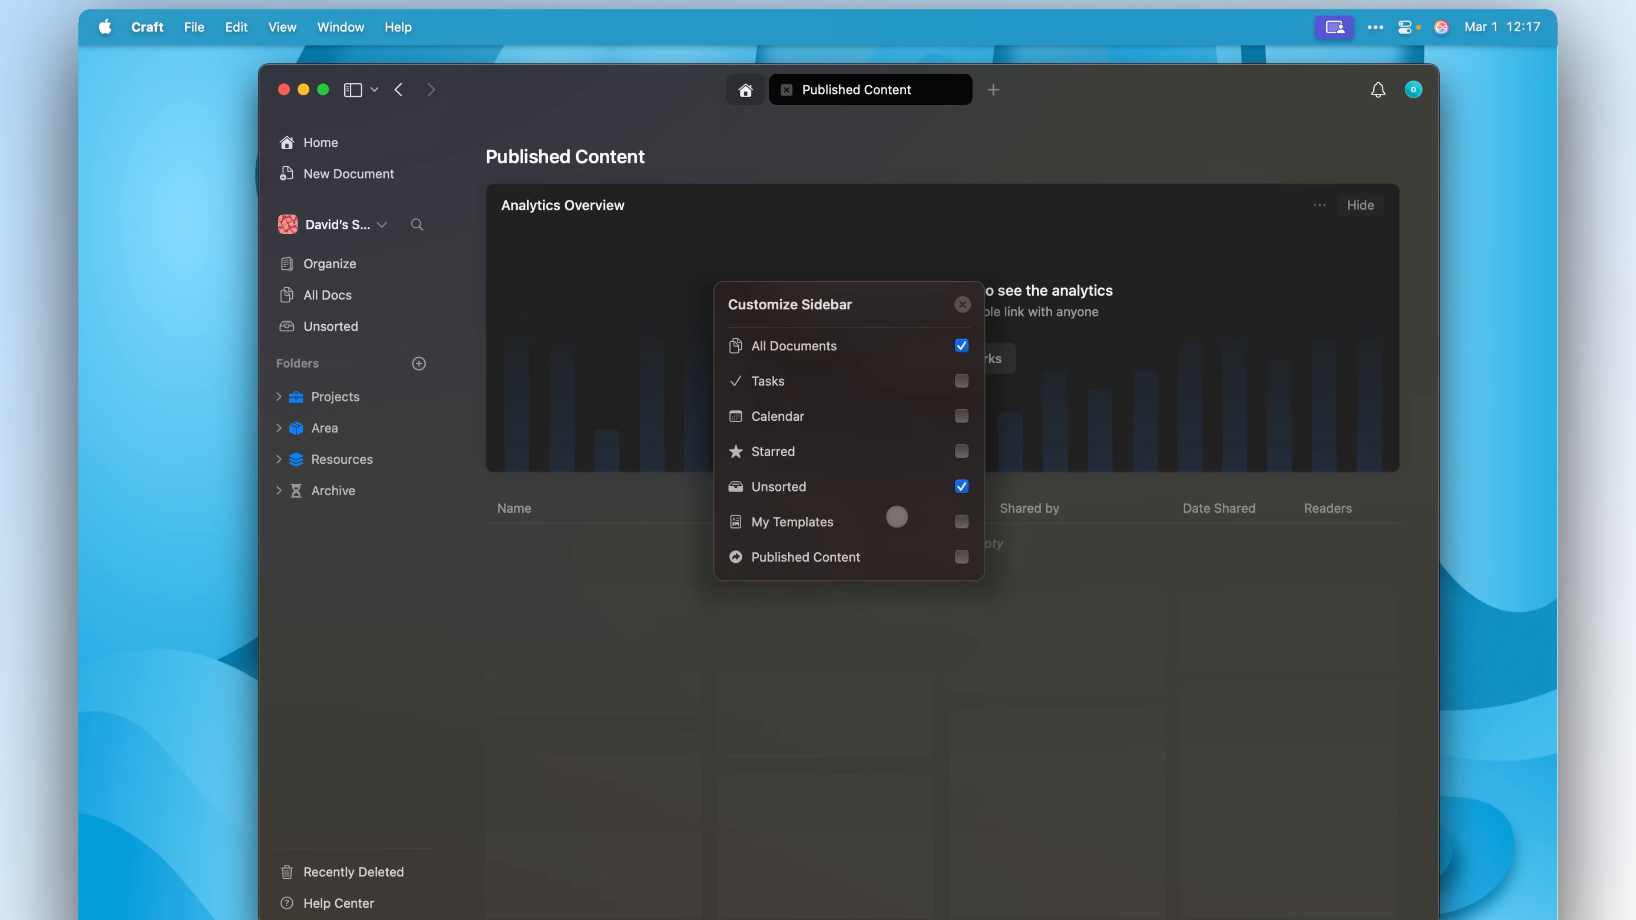
key(Escape)
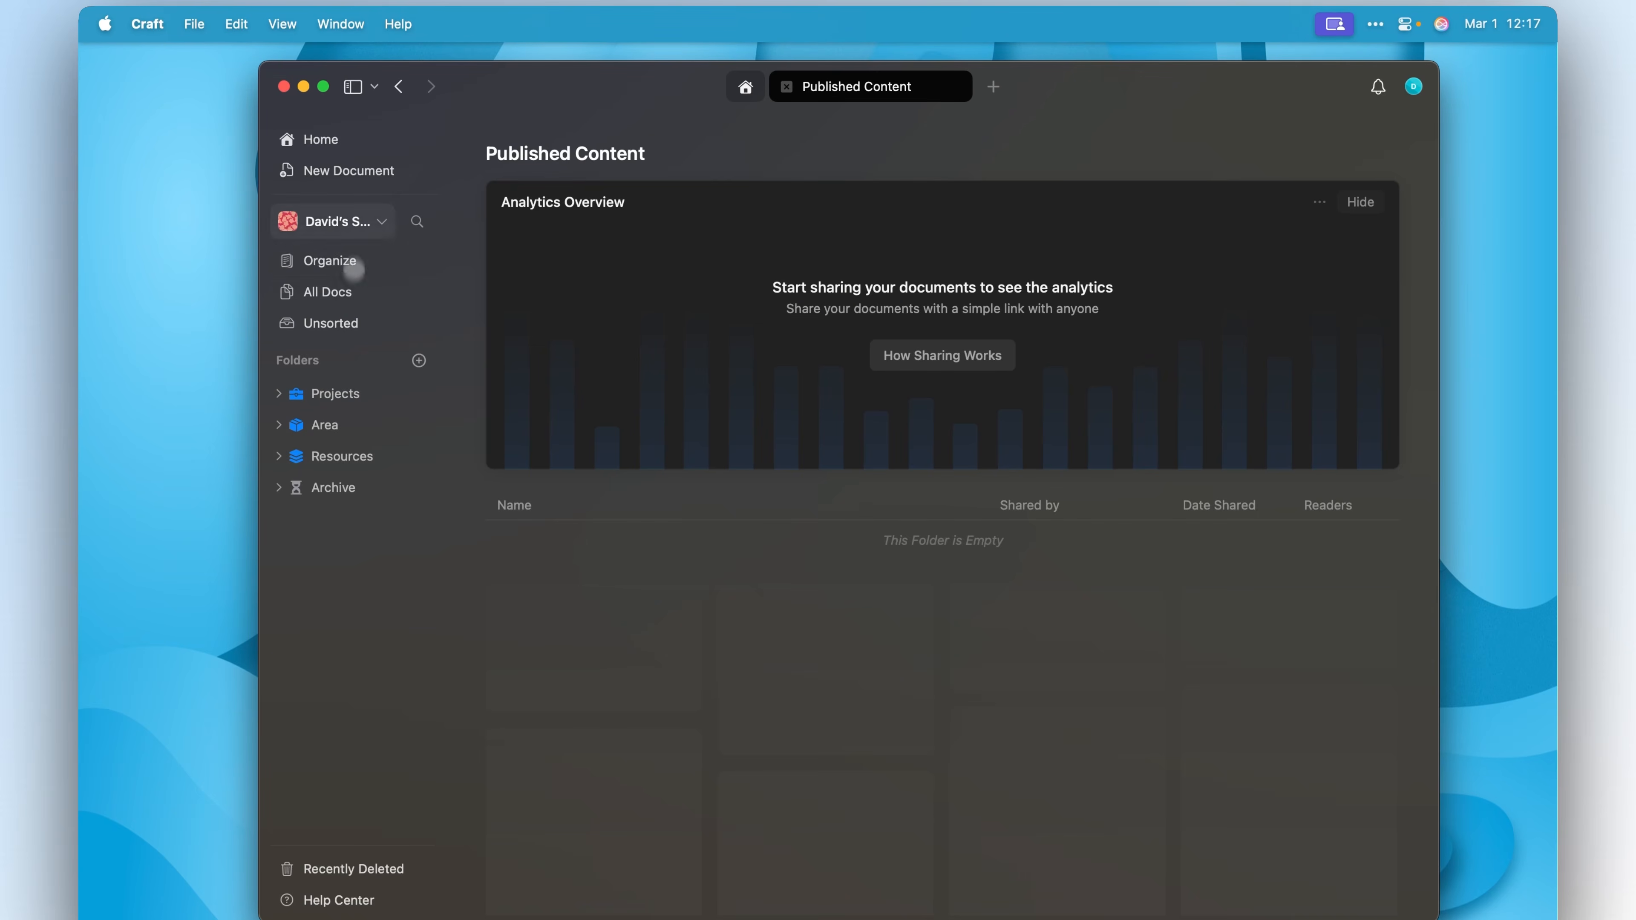
Check the remaining sidebar sections by viewing Organize, All Docs and Unsorted.
click(325, 260)
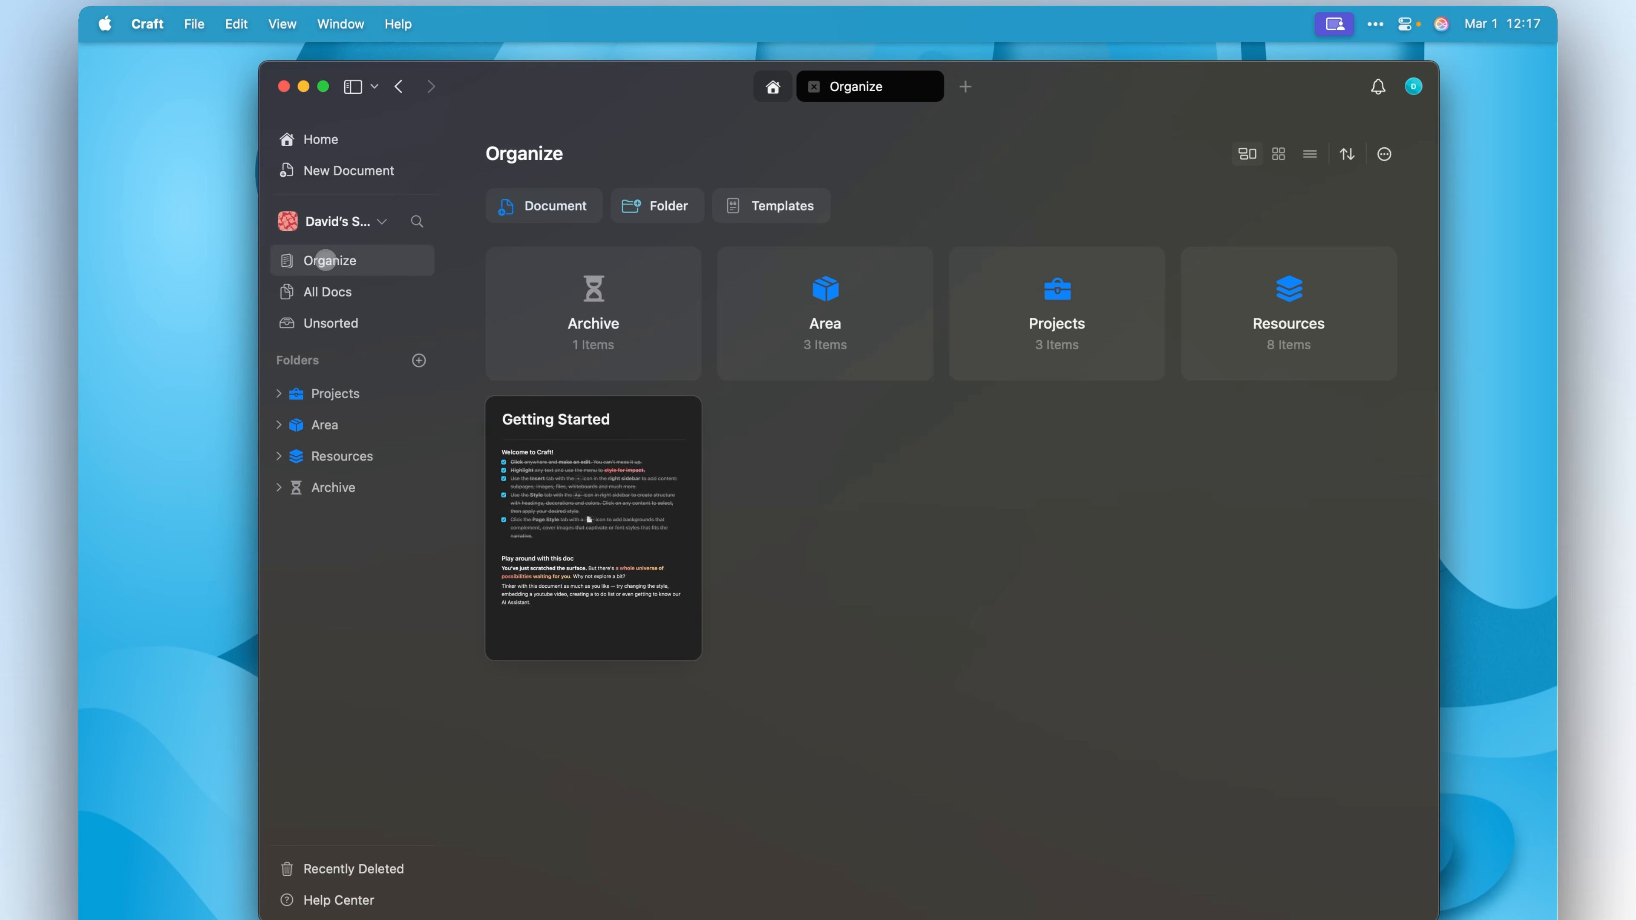
click(329, 290)
click(327, 324)
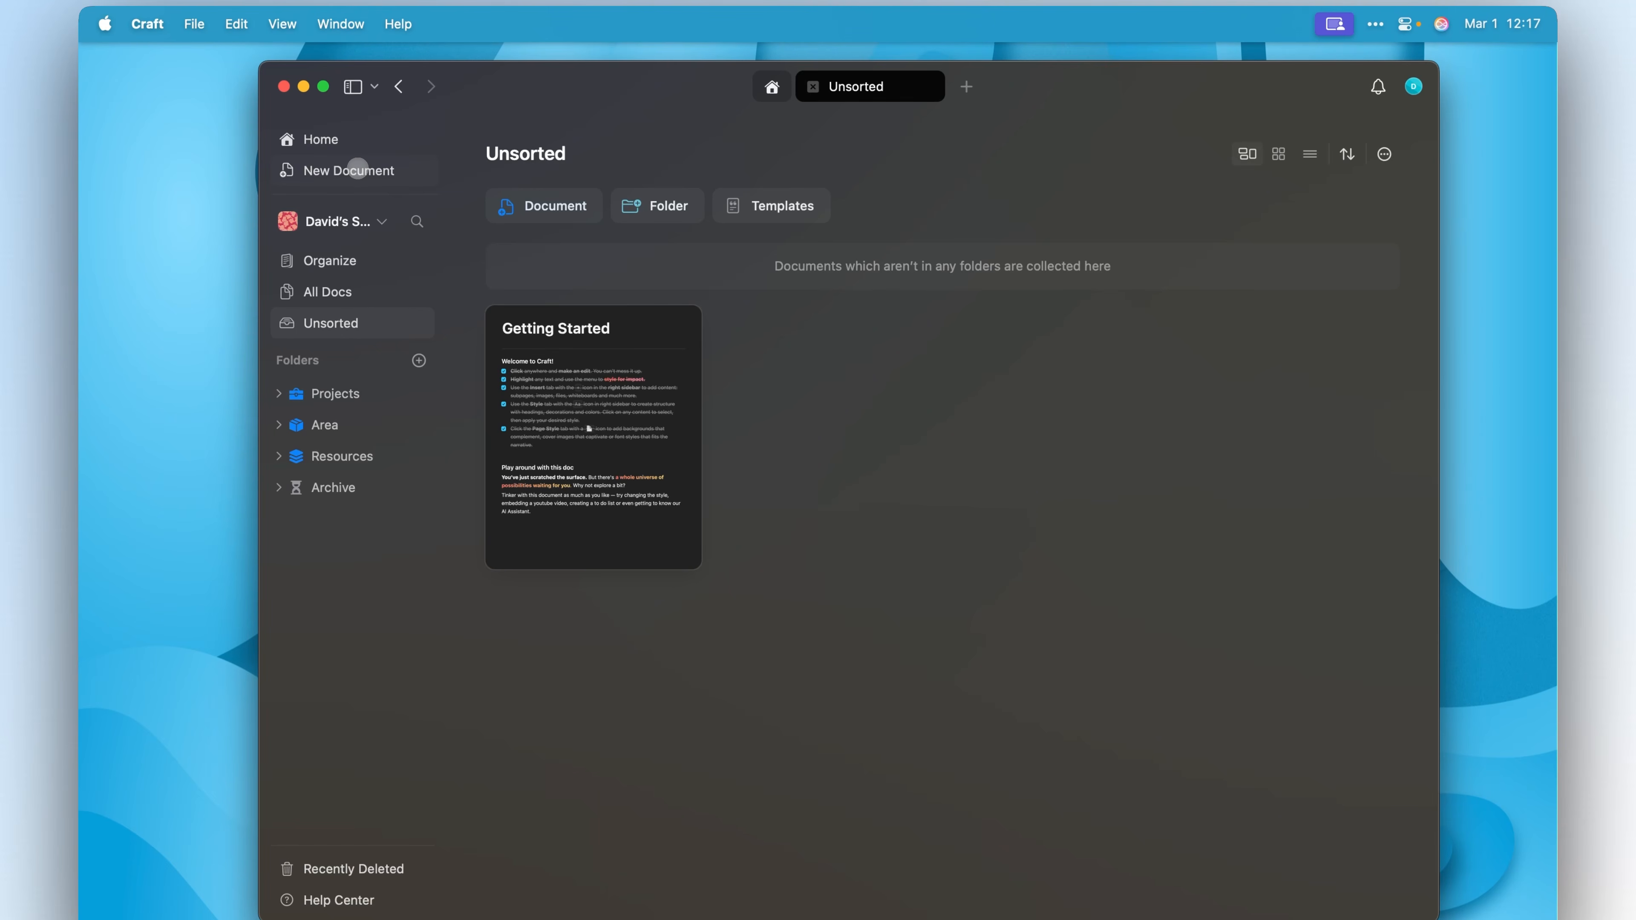
Create a new document titled "new document" and start its first body line.
click(358, 169)
text(new do)
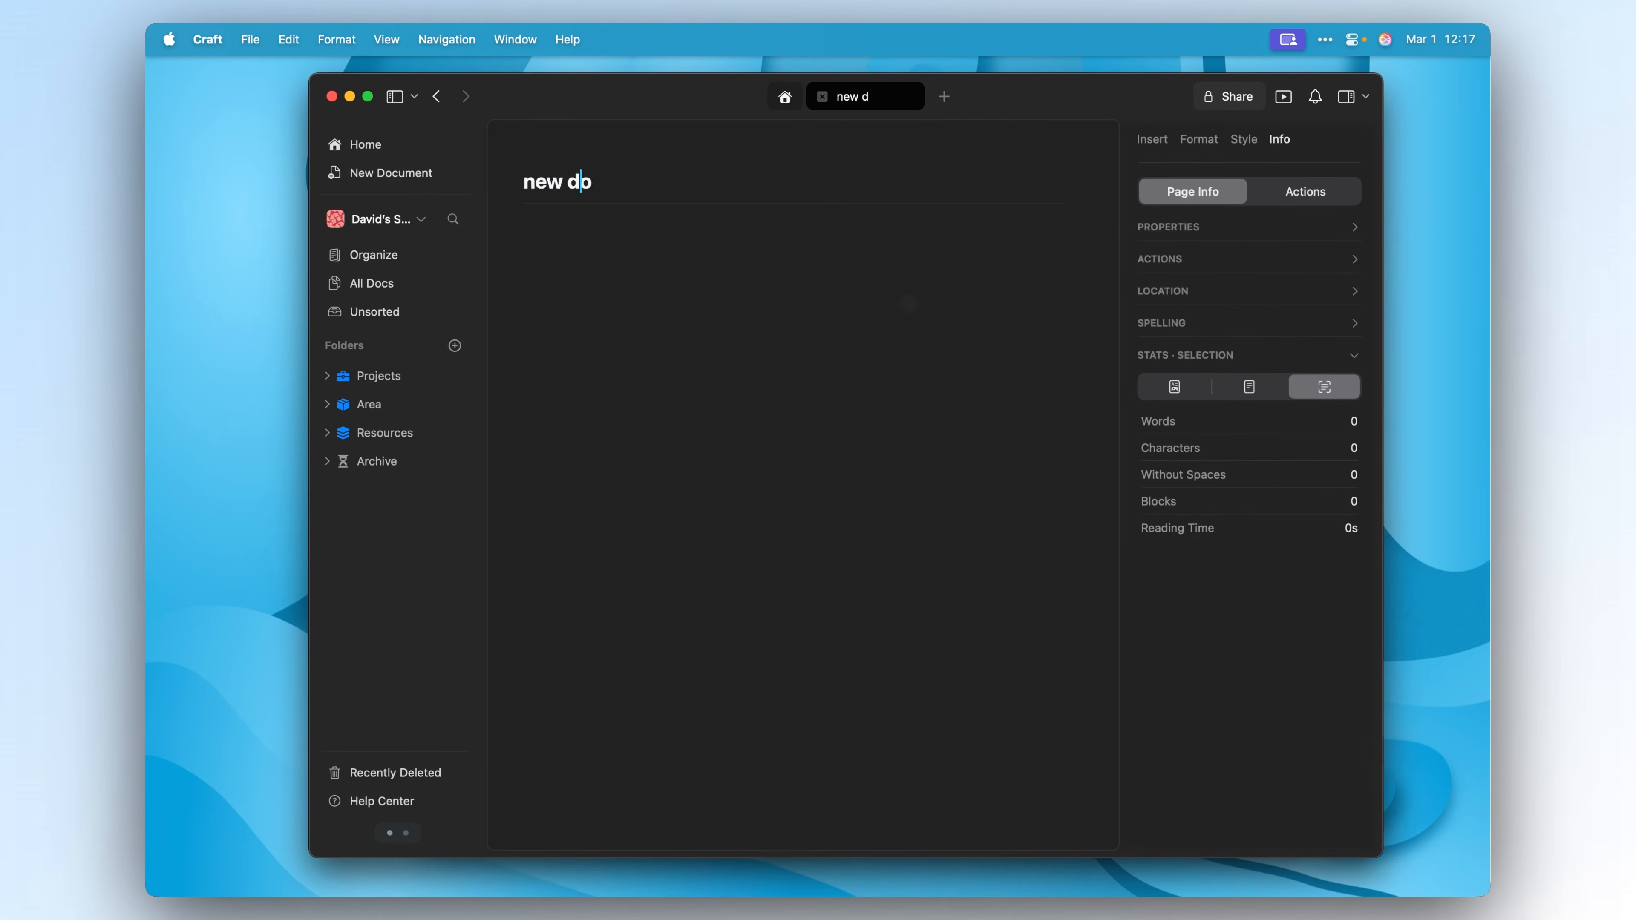
text(cument)
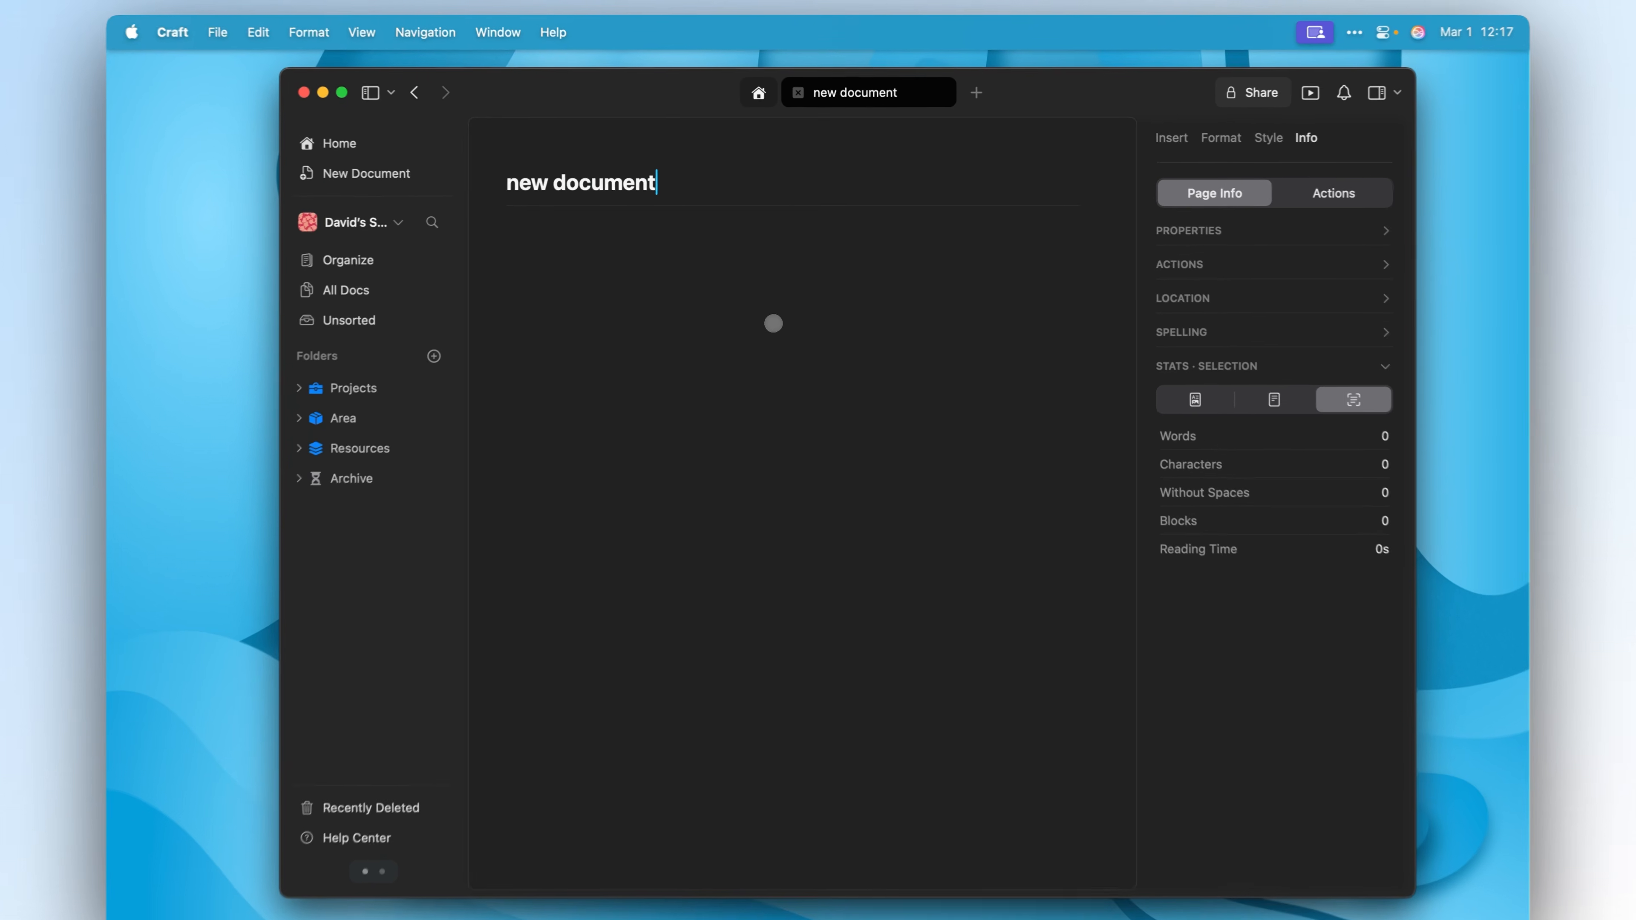
key(Return)
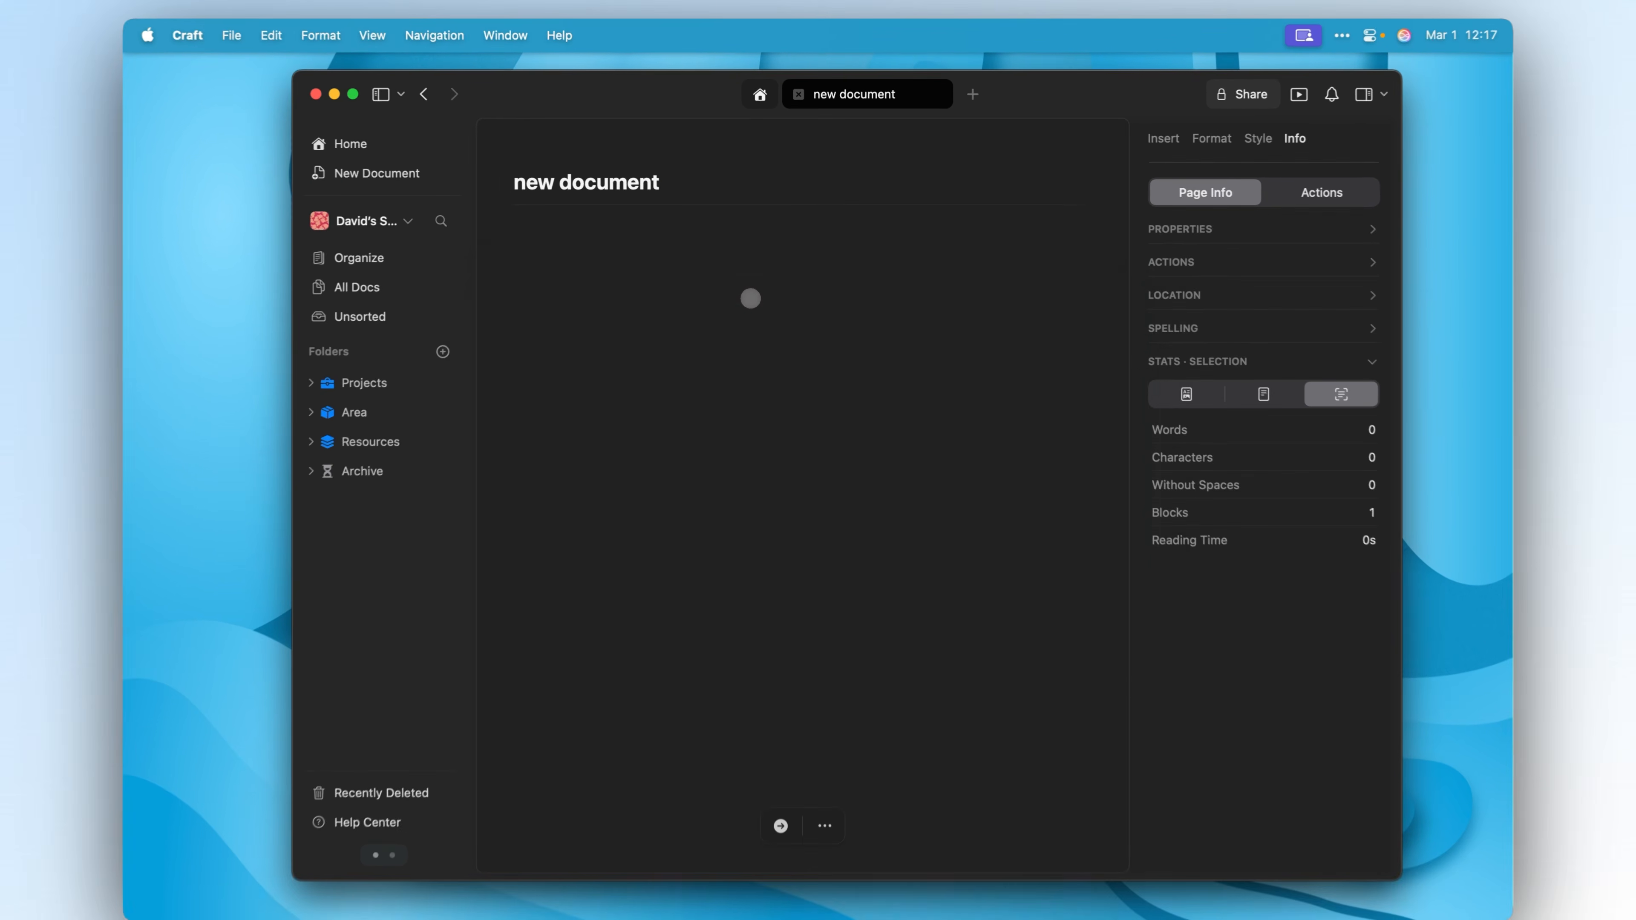
Generate 5 paragraphs of lorem ipsum with the launcher and paste them into the document body.
key(alt+space)
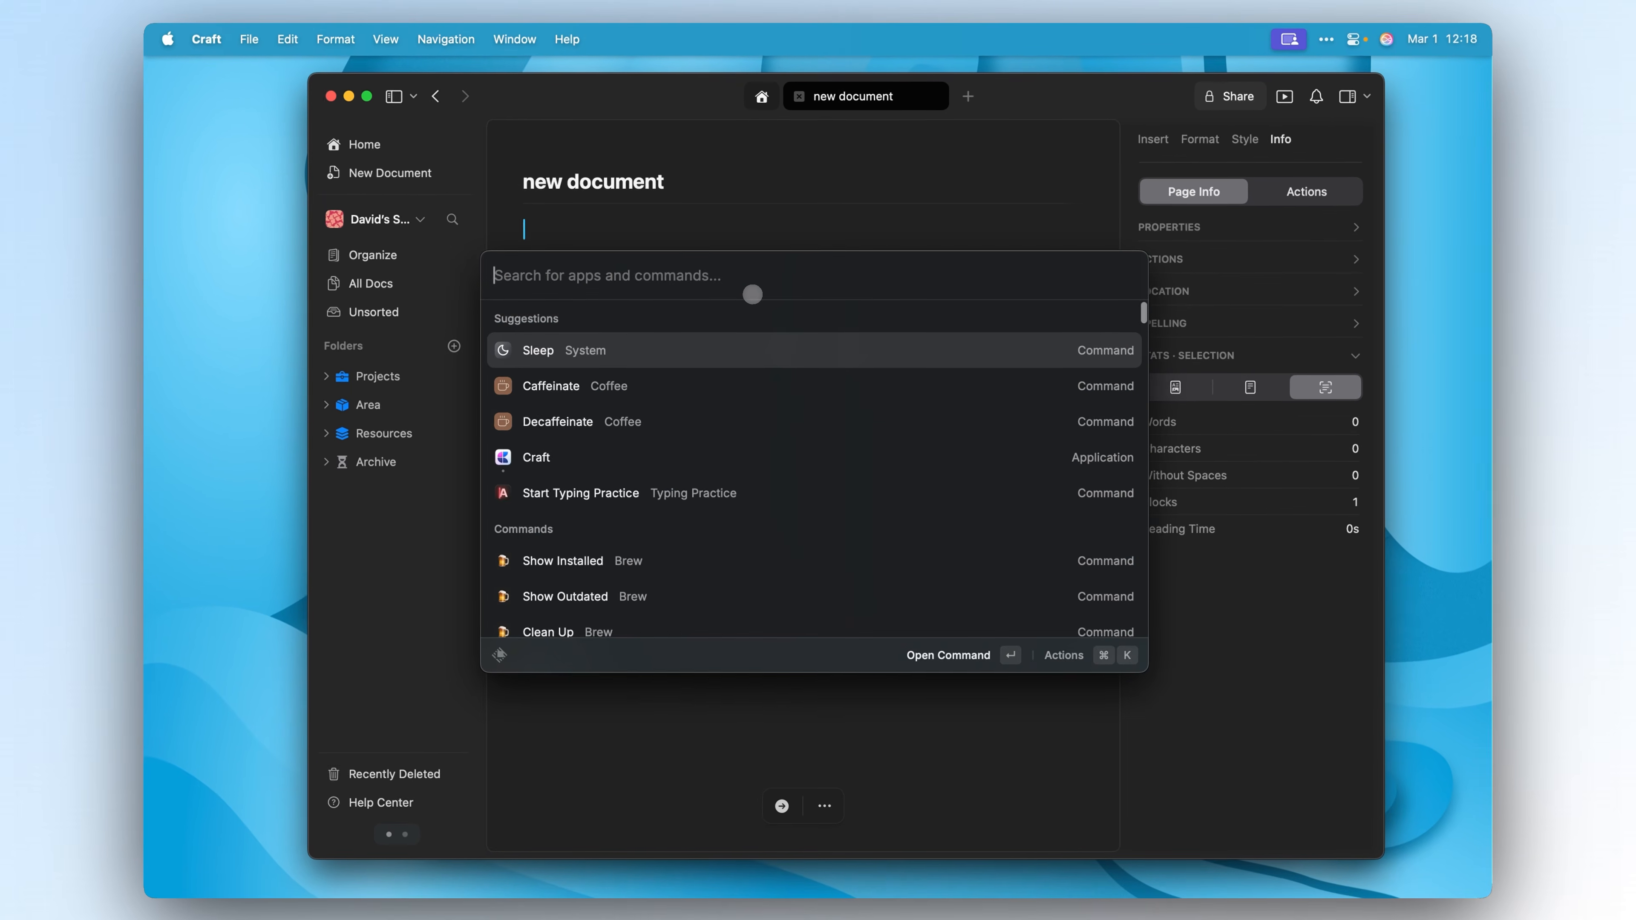
text(lorem )
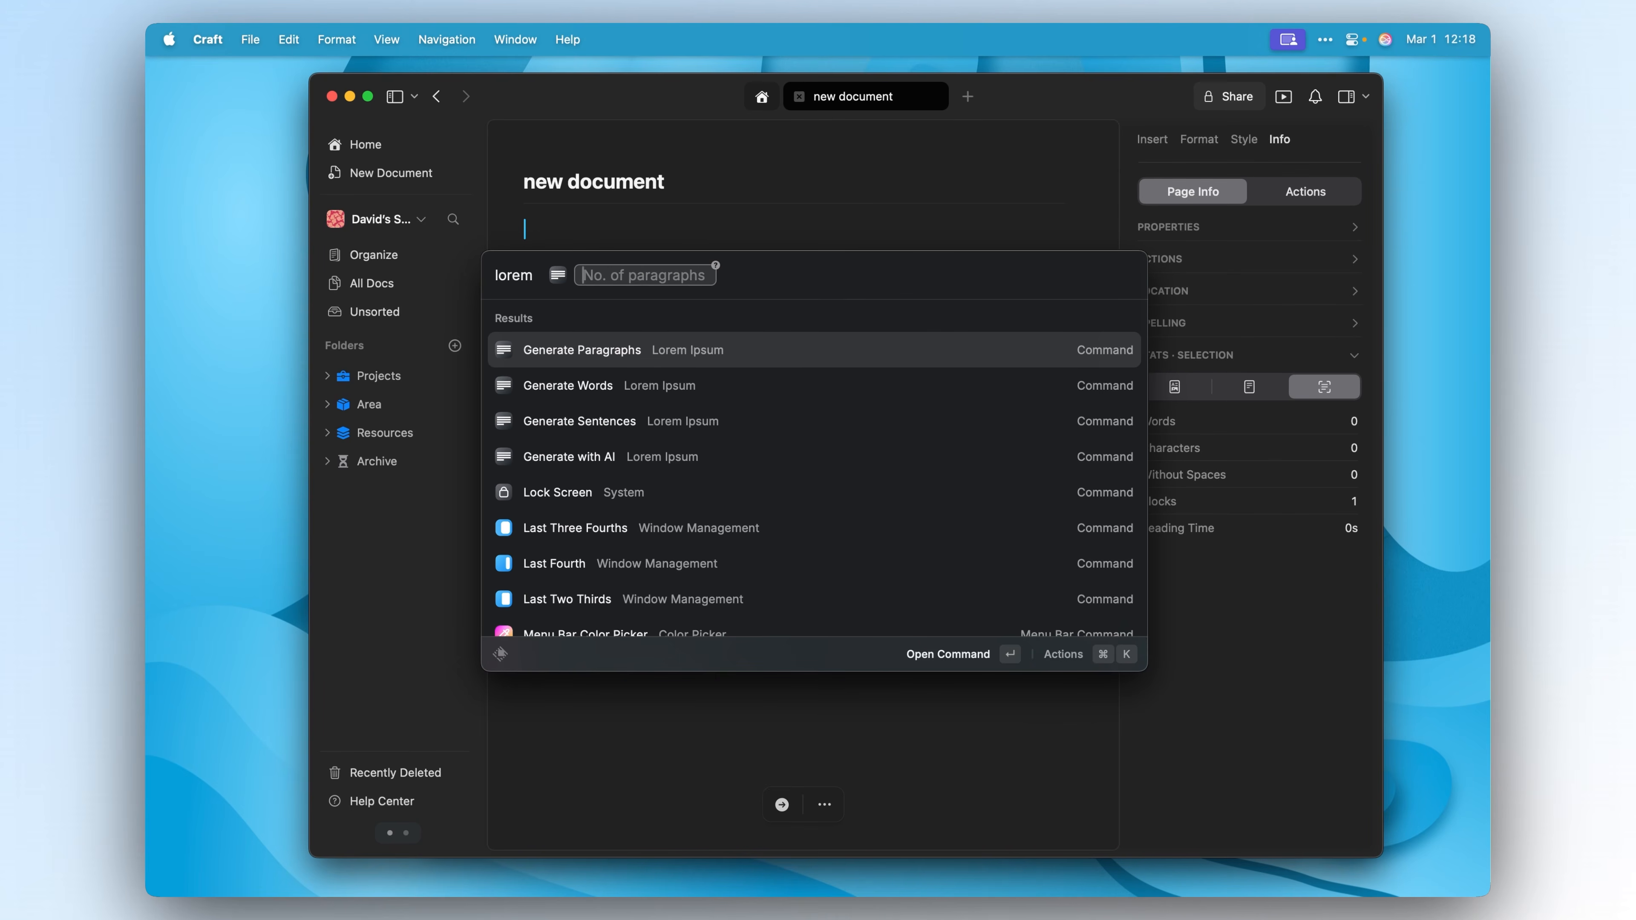
text(5)
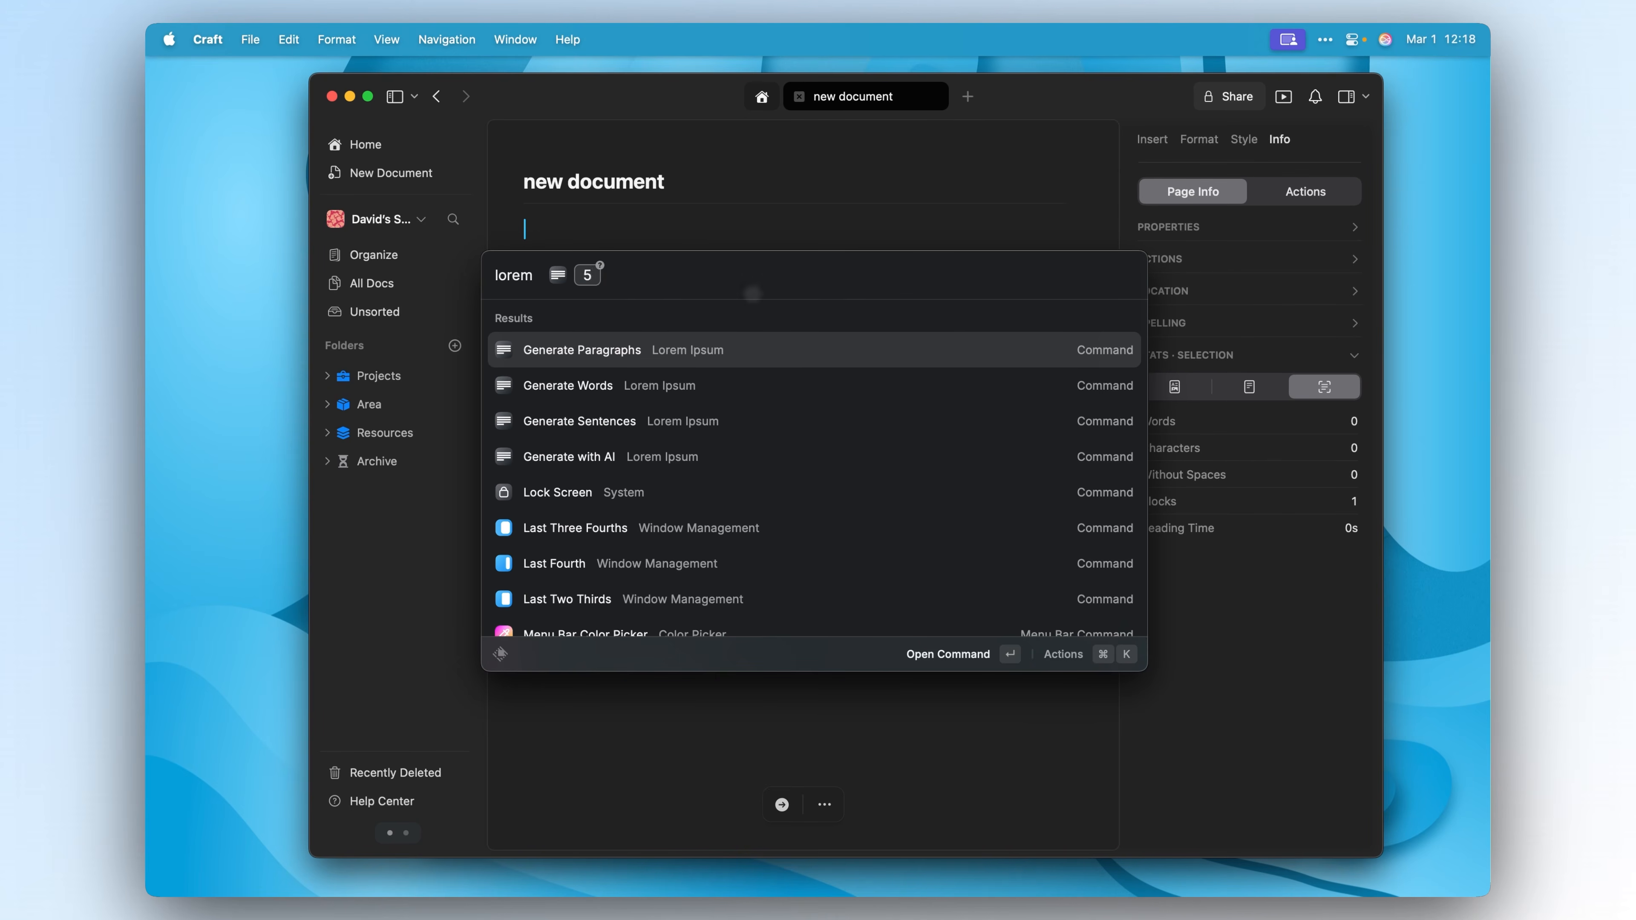
key(Return)
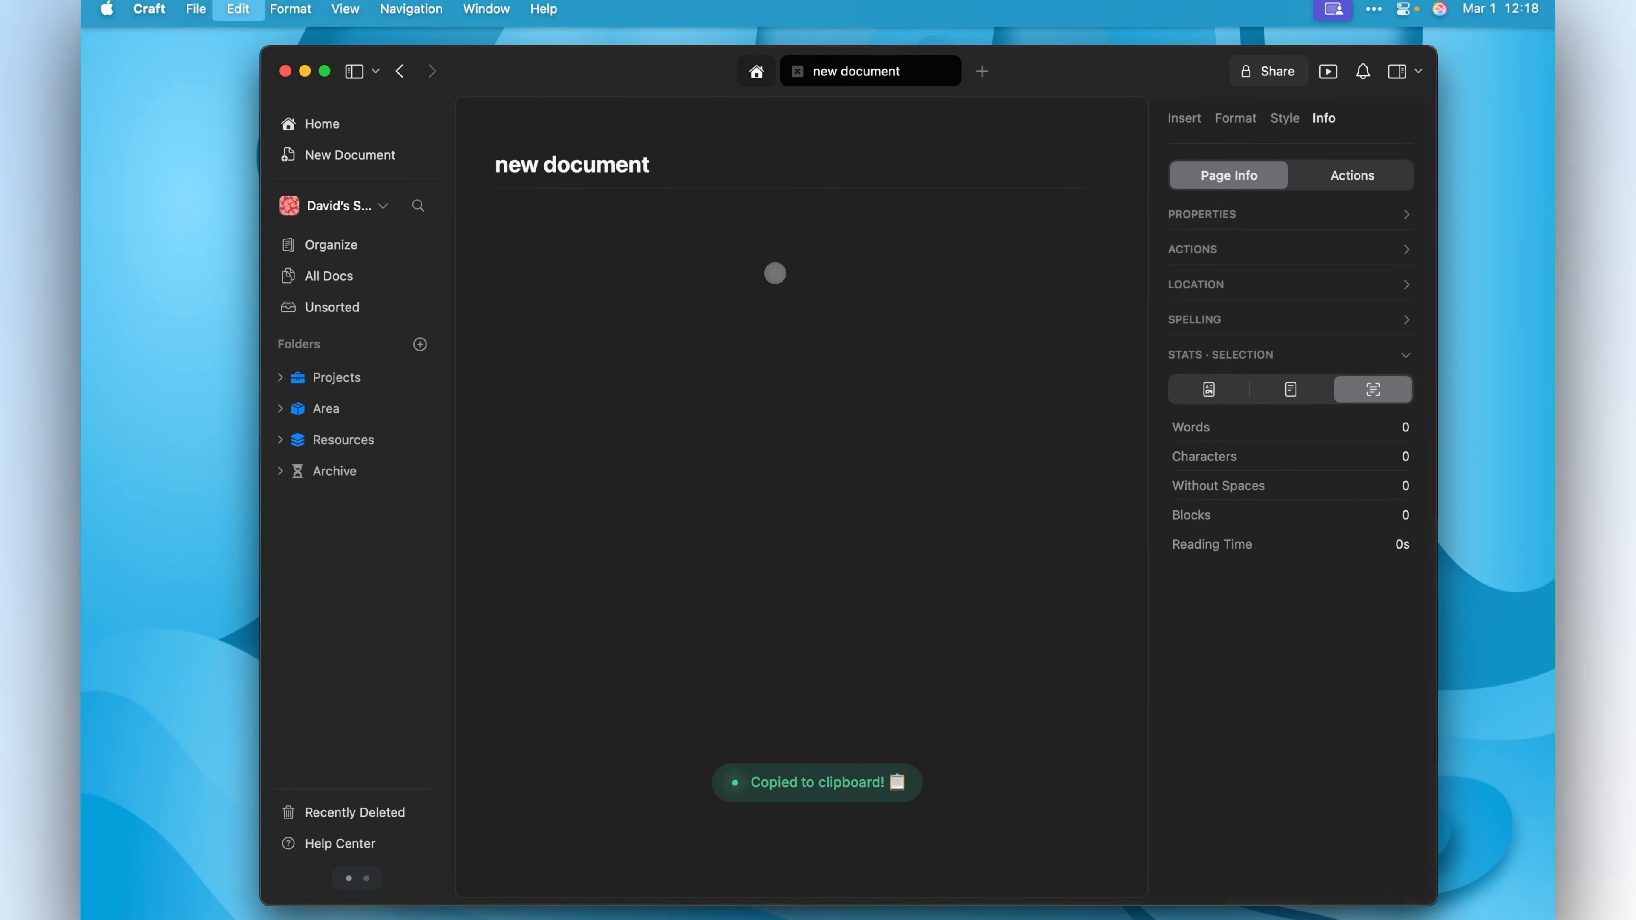
key(super+v)
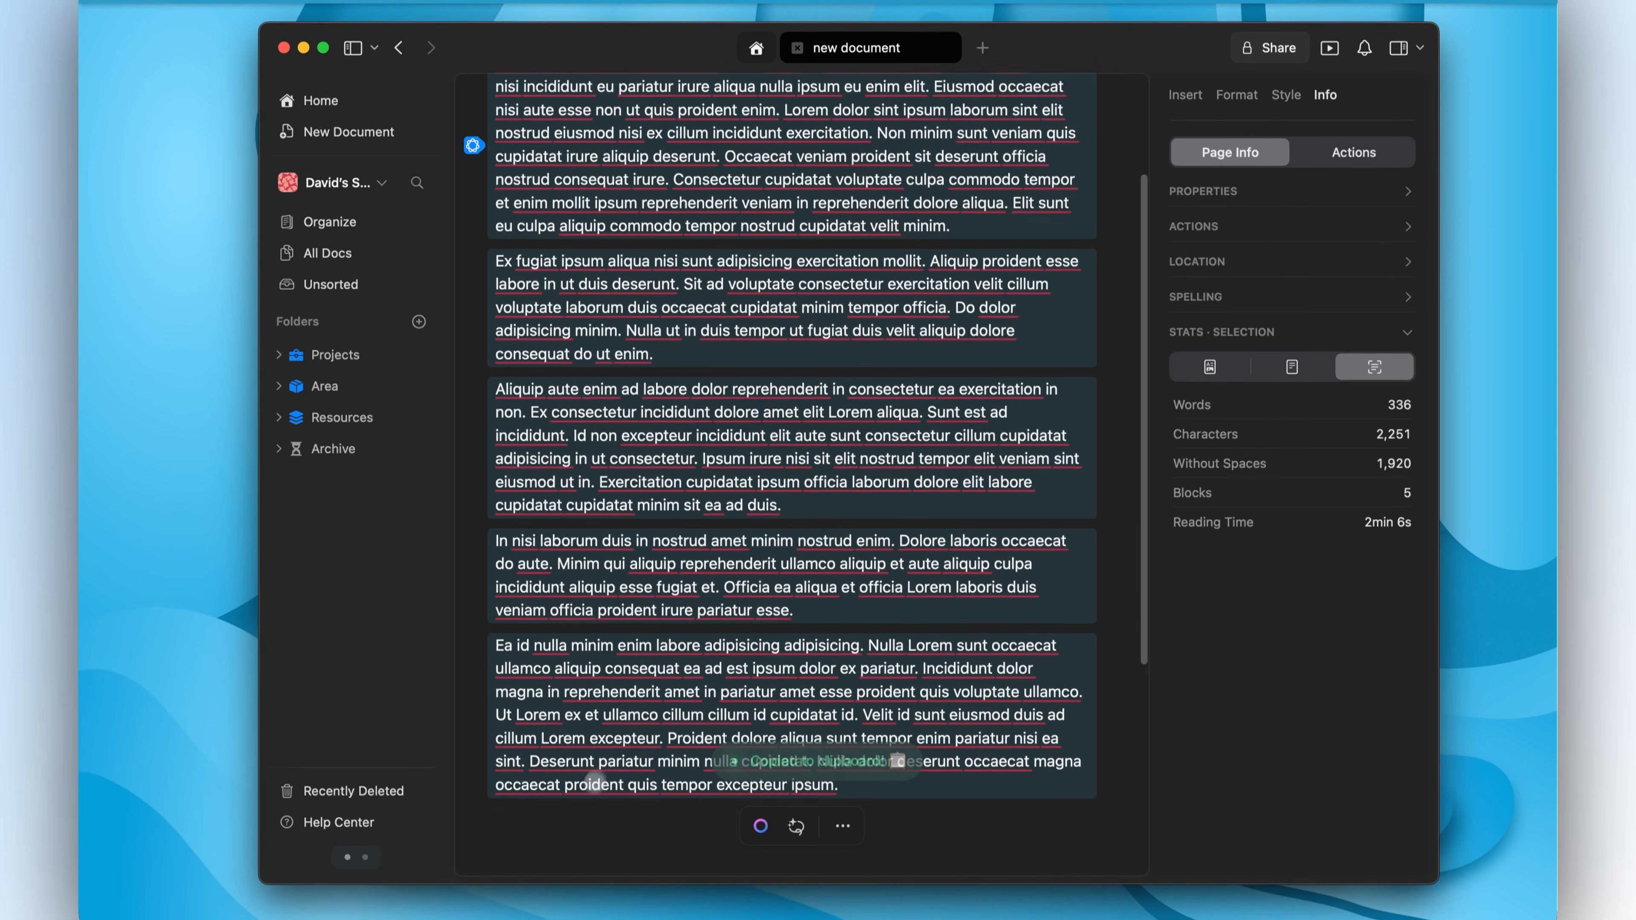
click(585, 845)
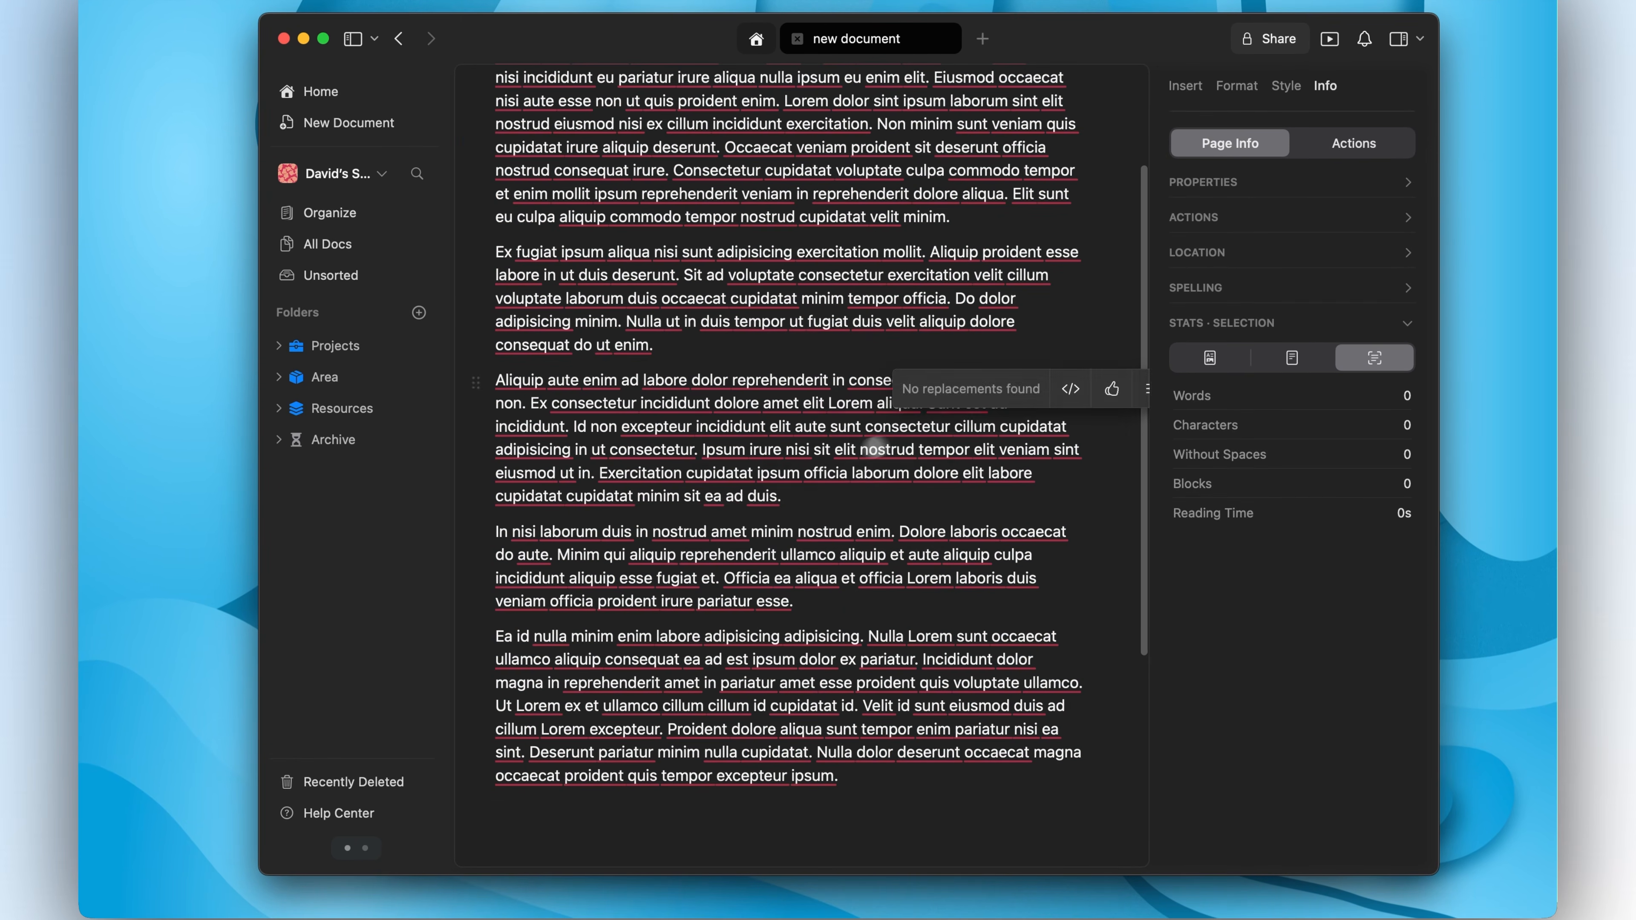
Disable spell checking for the document from a flagged word in the first paragraph.
click(997, 353)
scroll(996, 353, up, 3)
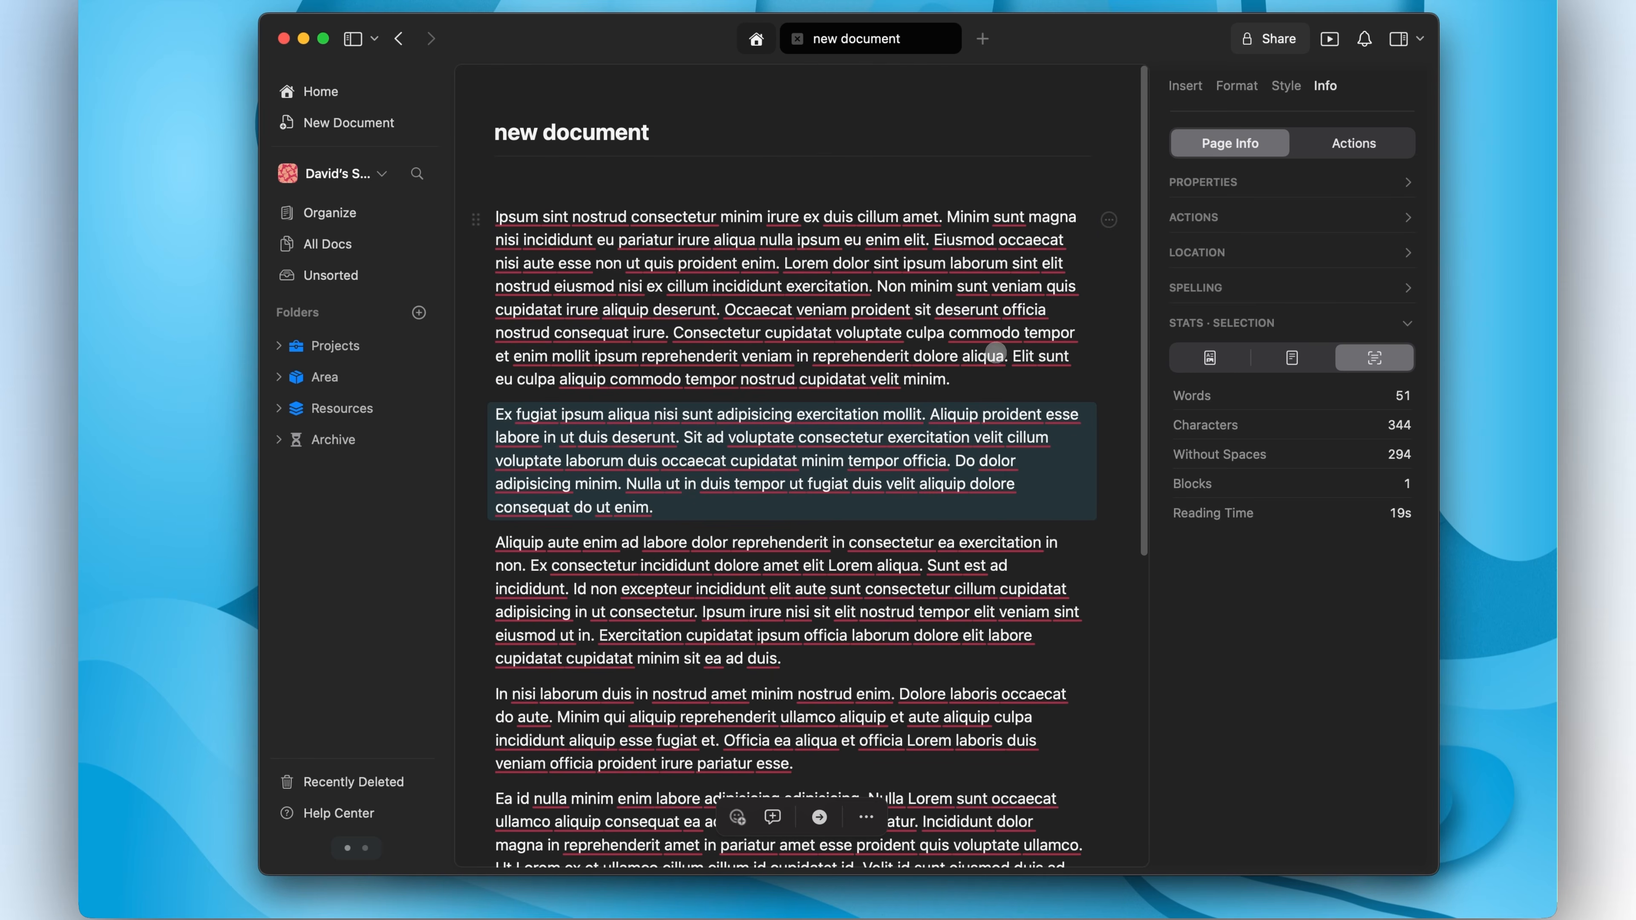
click(1026, 218)
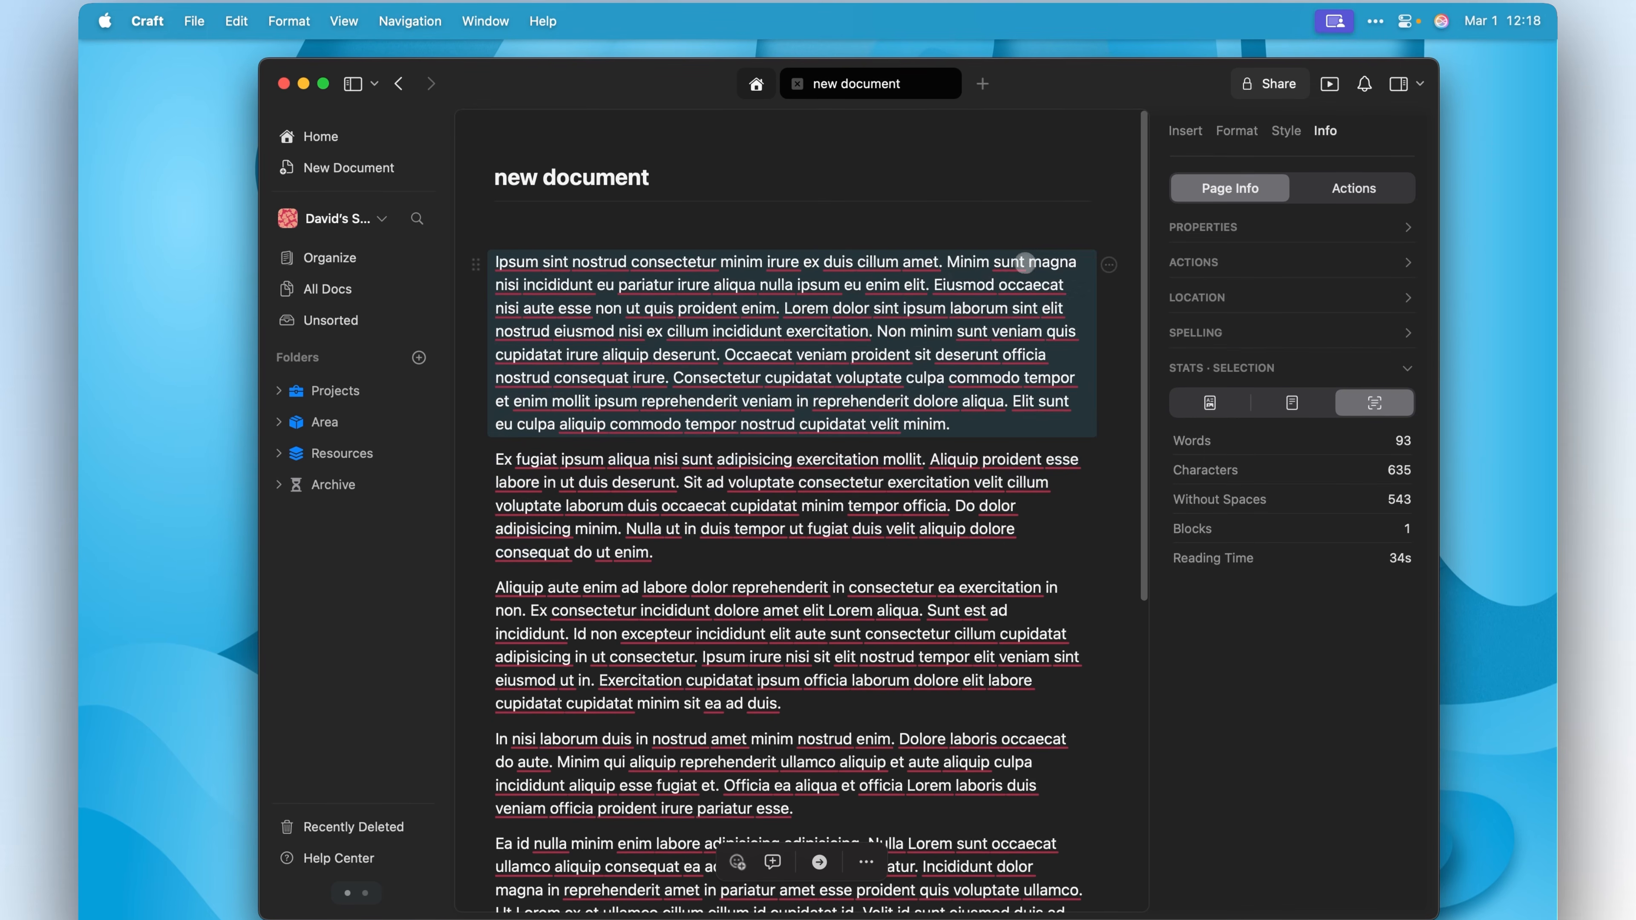
click(1013, 266)
click(1138, 248)
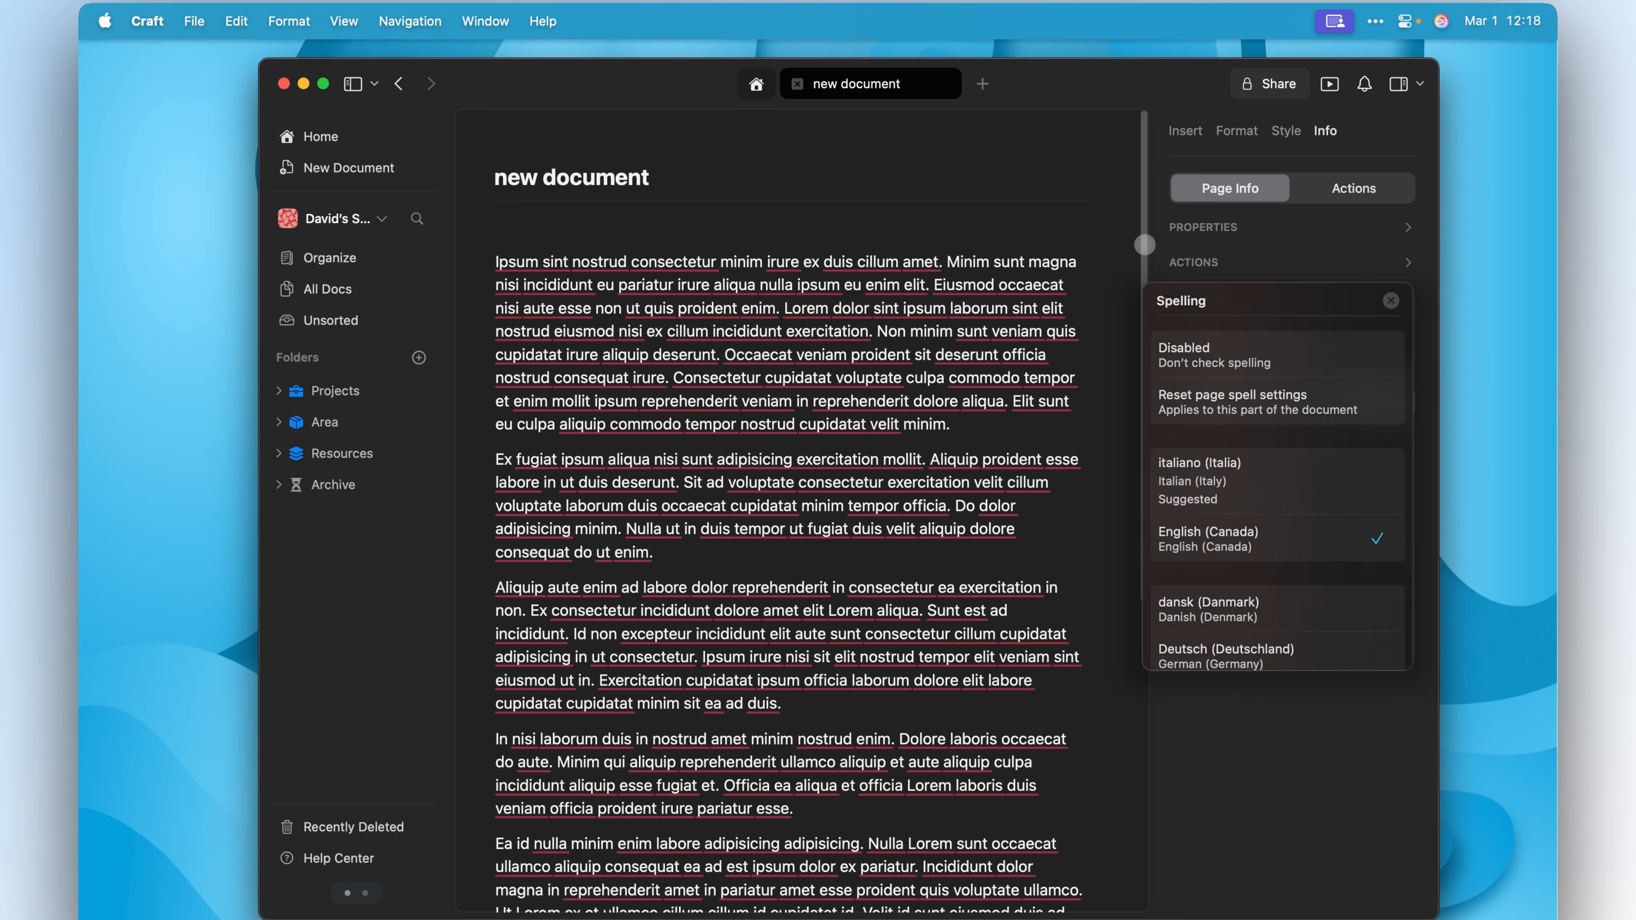
click(1228, 363)
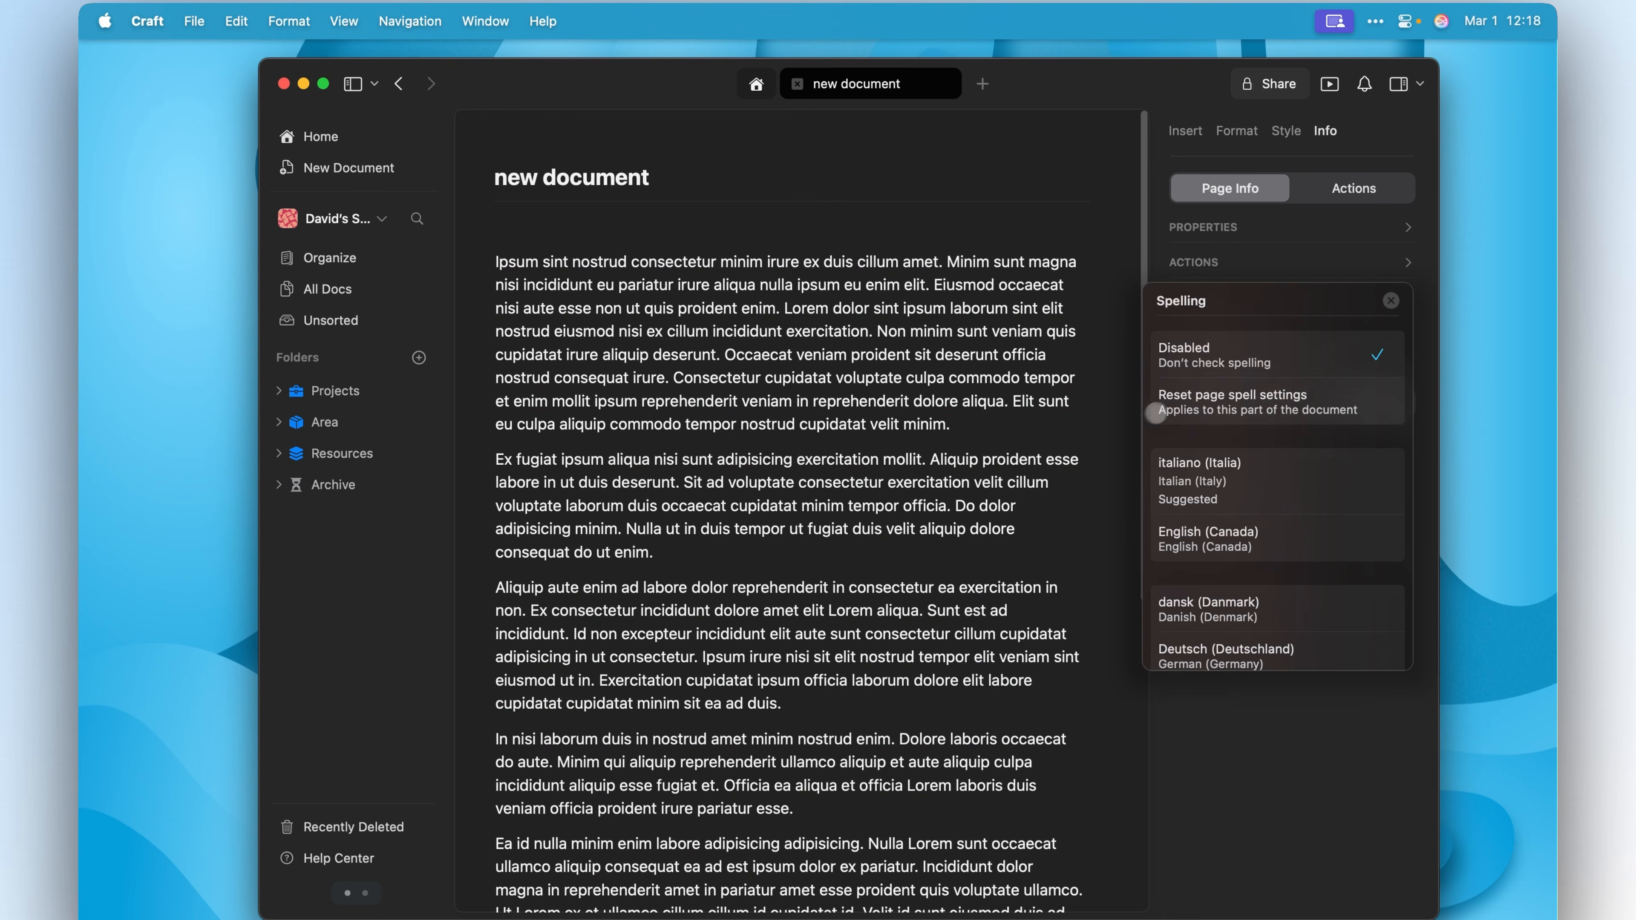
click(1090, 428)
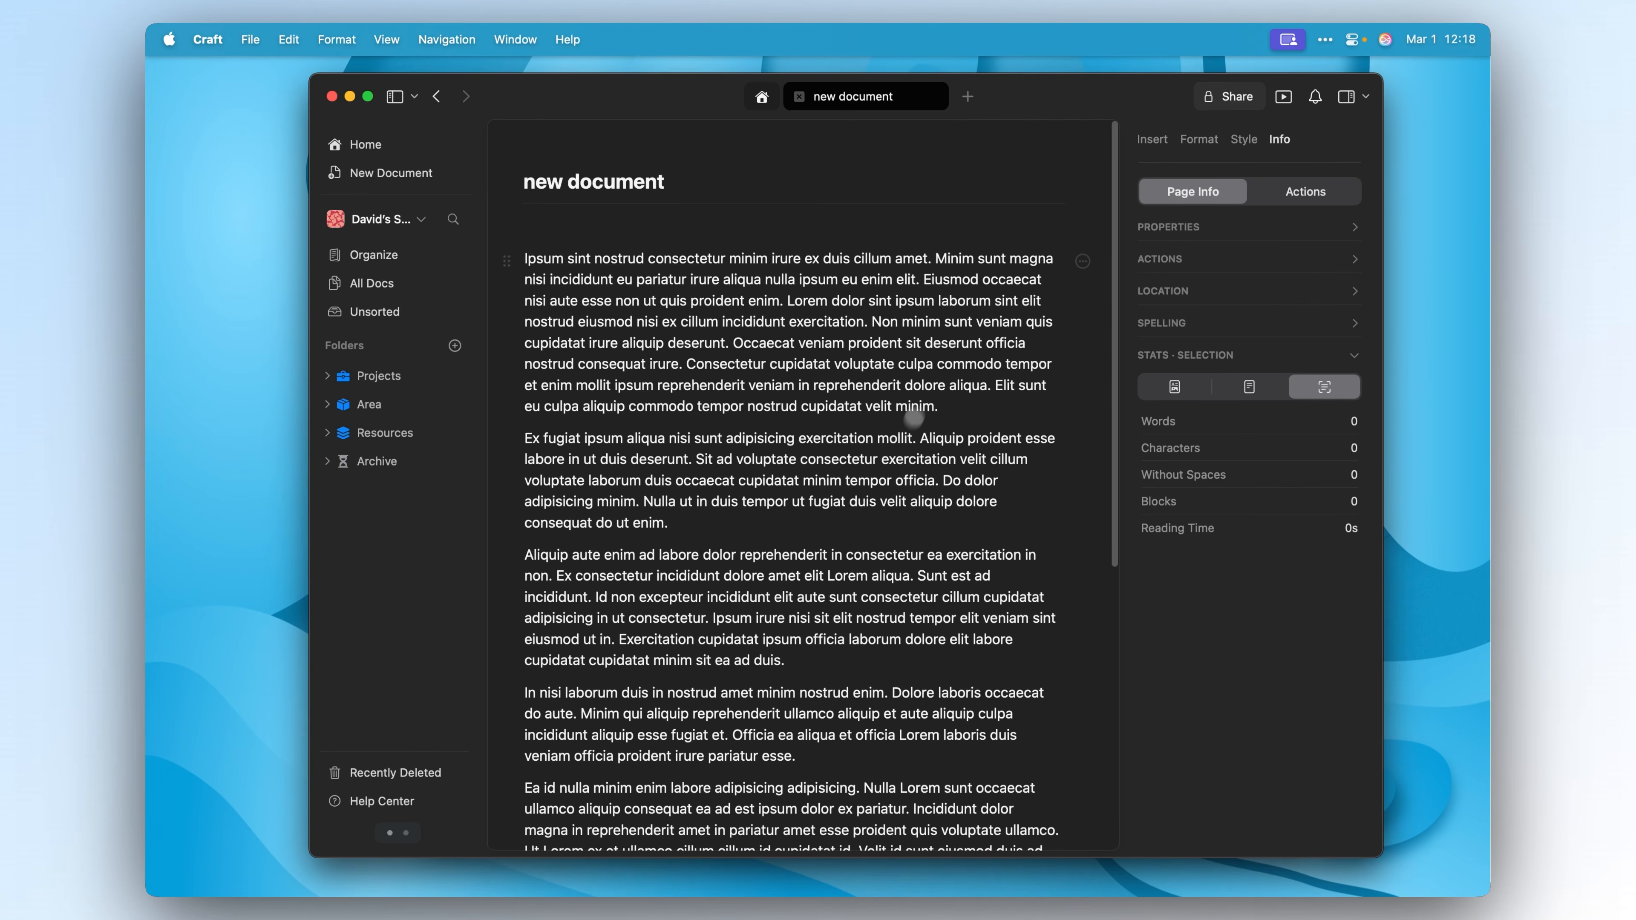
drag(1022, 303, 1035, 464)
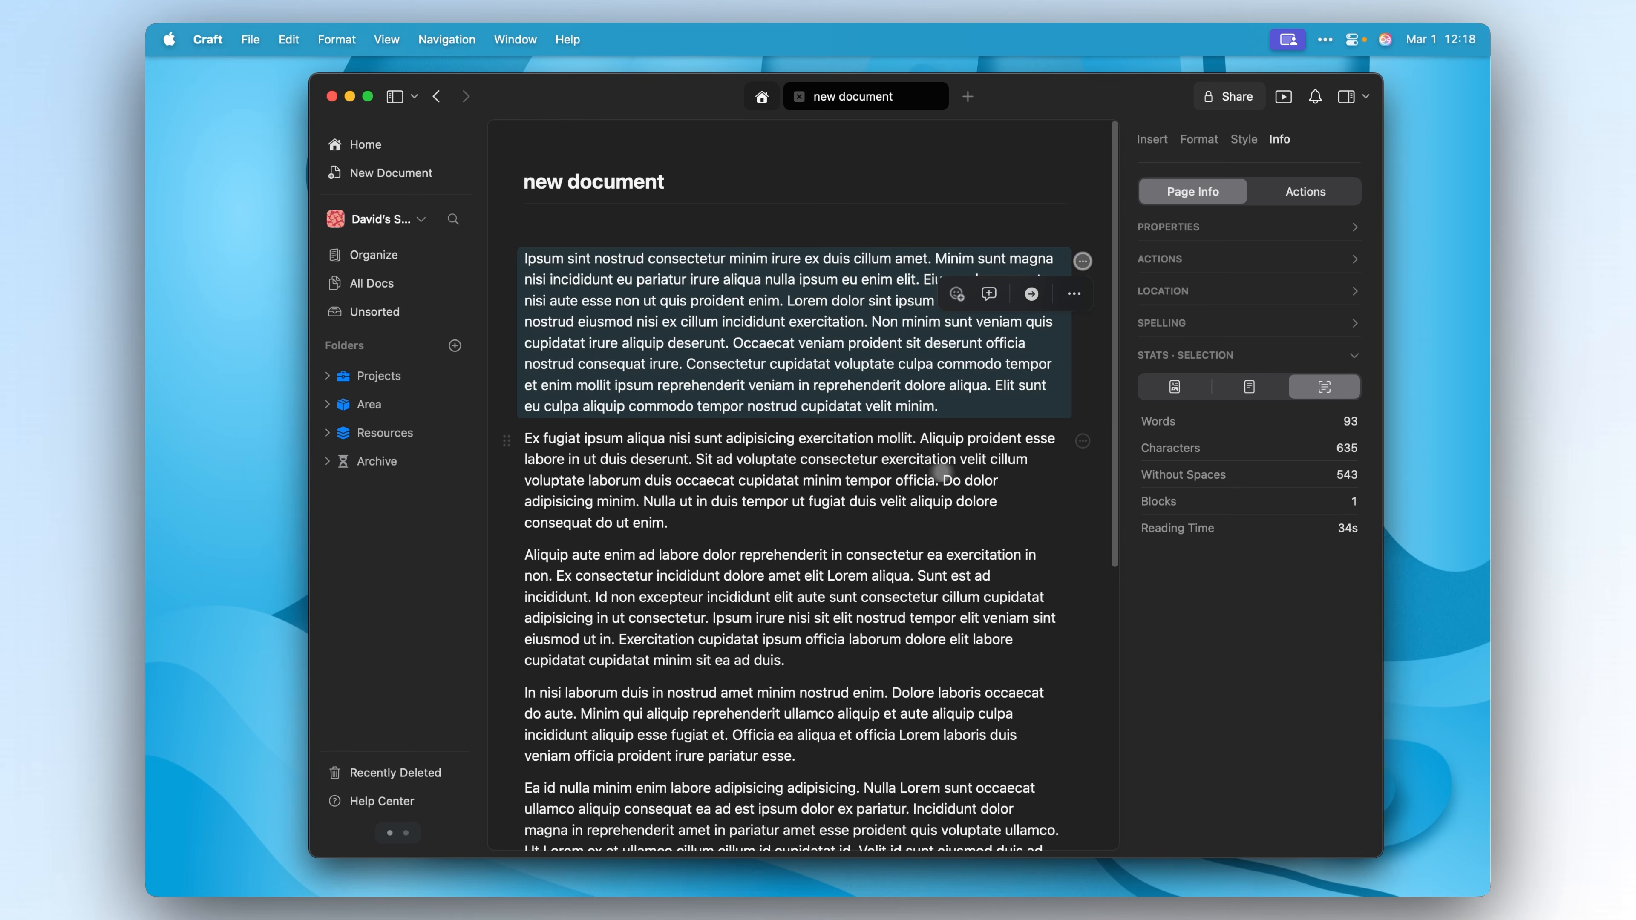
drag(681, 326, 664, 405)
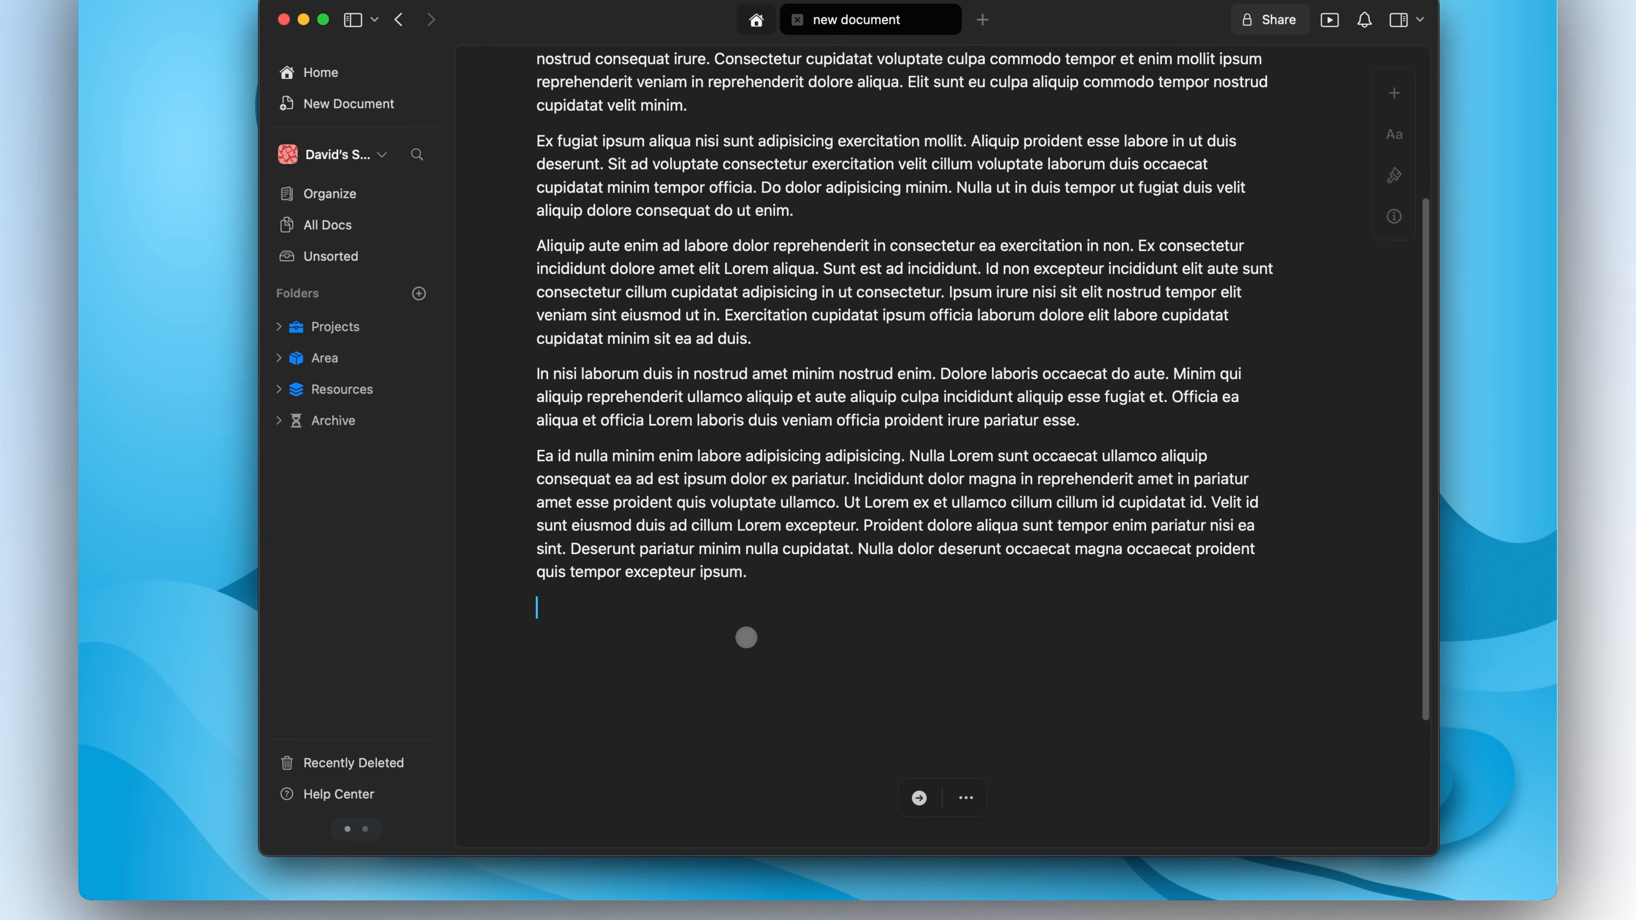
Browse the slash command list on the empty line below the last paragraph, and close it without choosing anything.
text(/)
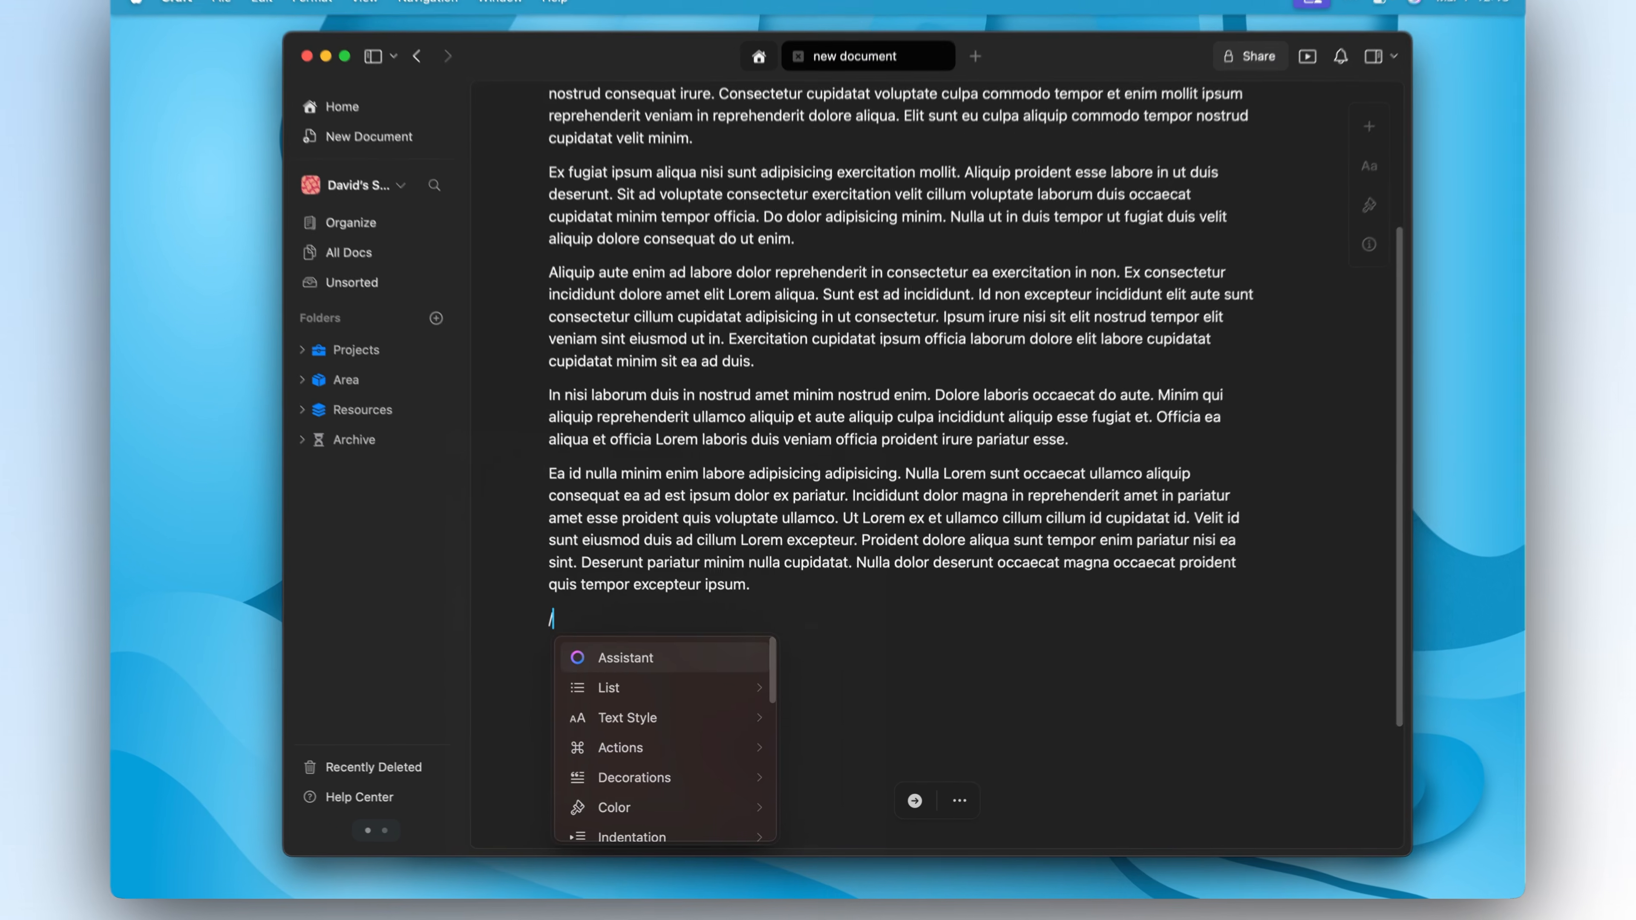
key(Down)
key(Down)
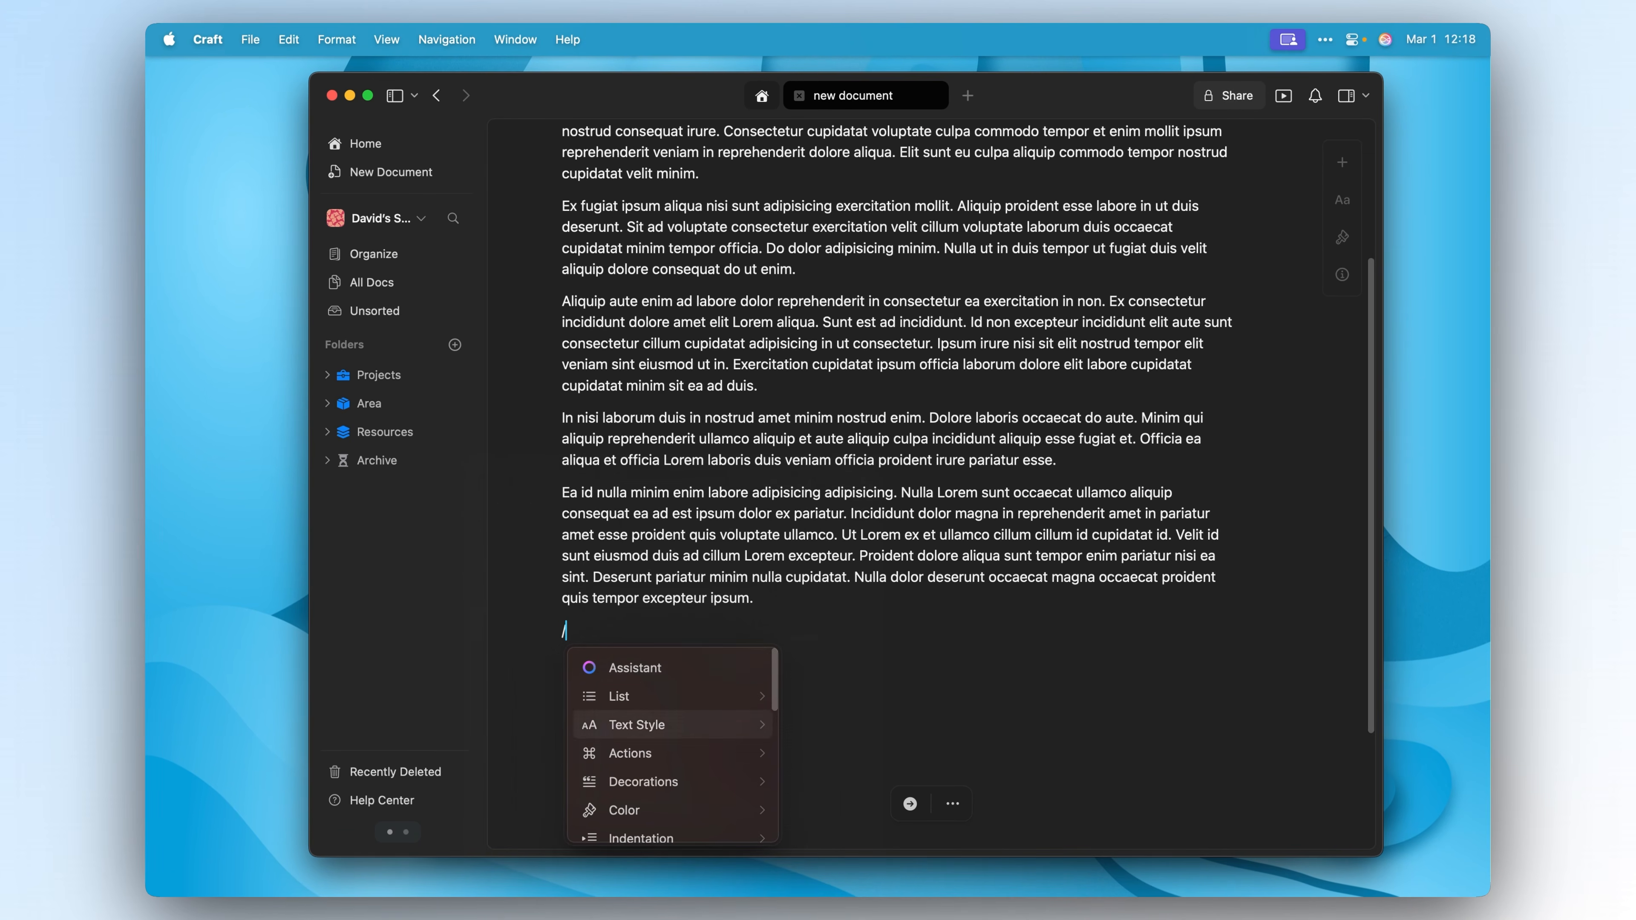
key(Down)
key(Down)
key(Down)
key(Down)
key(Down)
key(Down)
key(Down)
key(Down)
key(Down)
key(Down)
key(Down)
key(Down)
key(Down)
key(Down)
key(Down)
key(Escape)
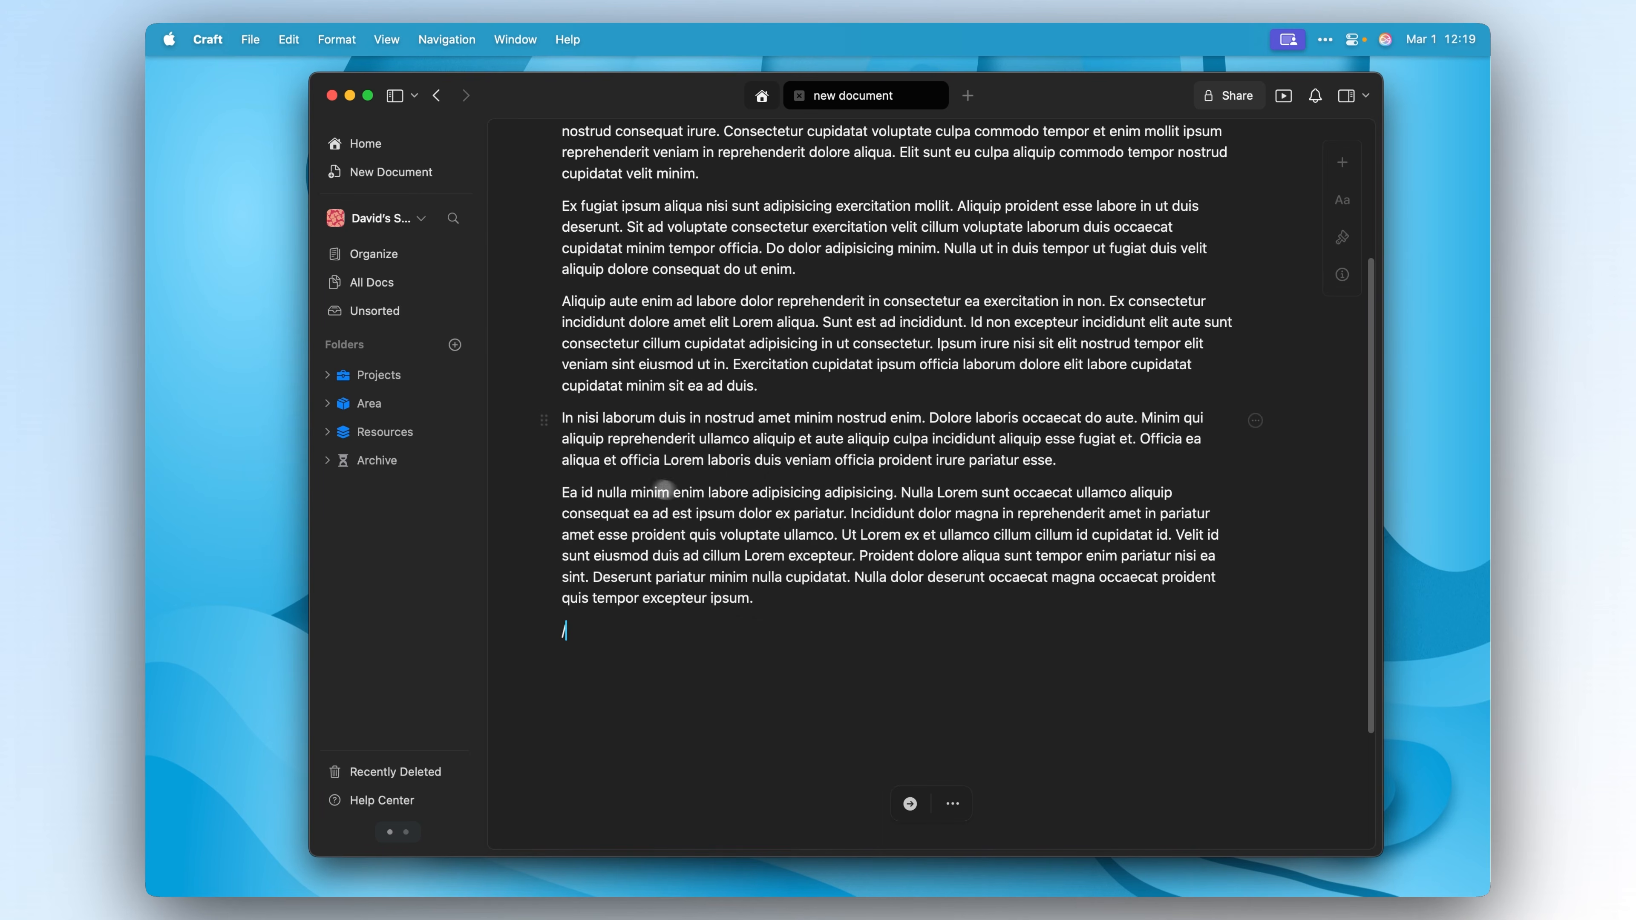
Make the fourth paragraph bold using the slash command for Bold.
click(773, 418)
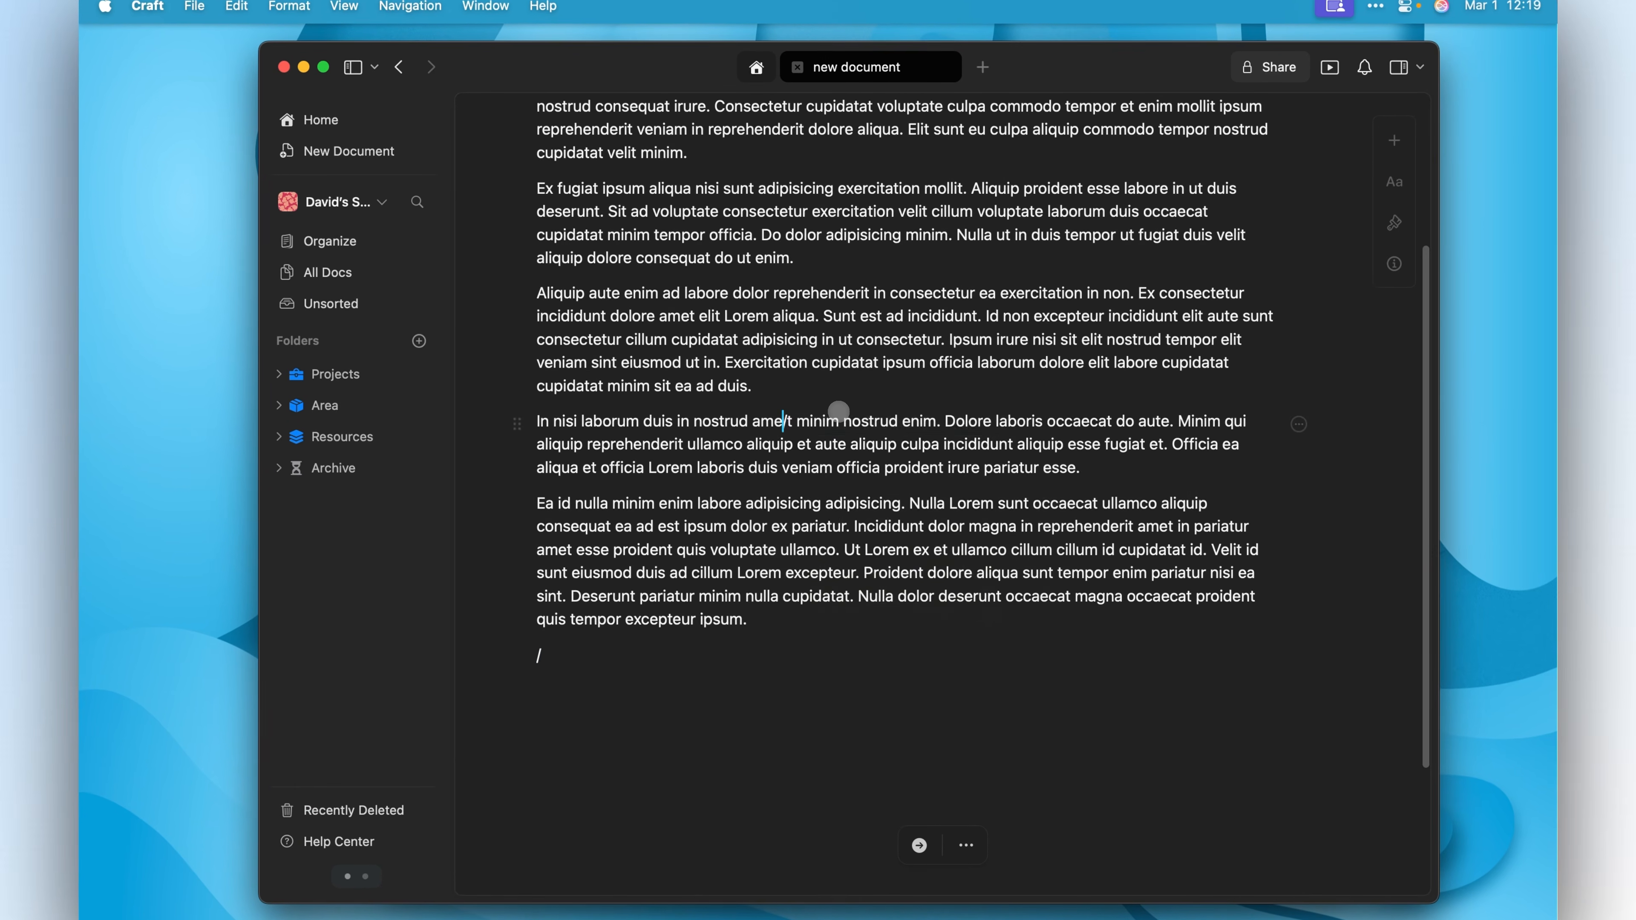
text(/boild)
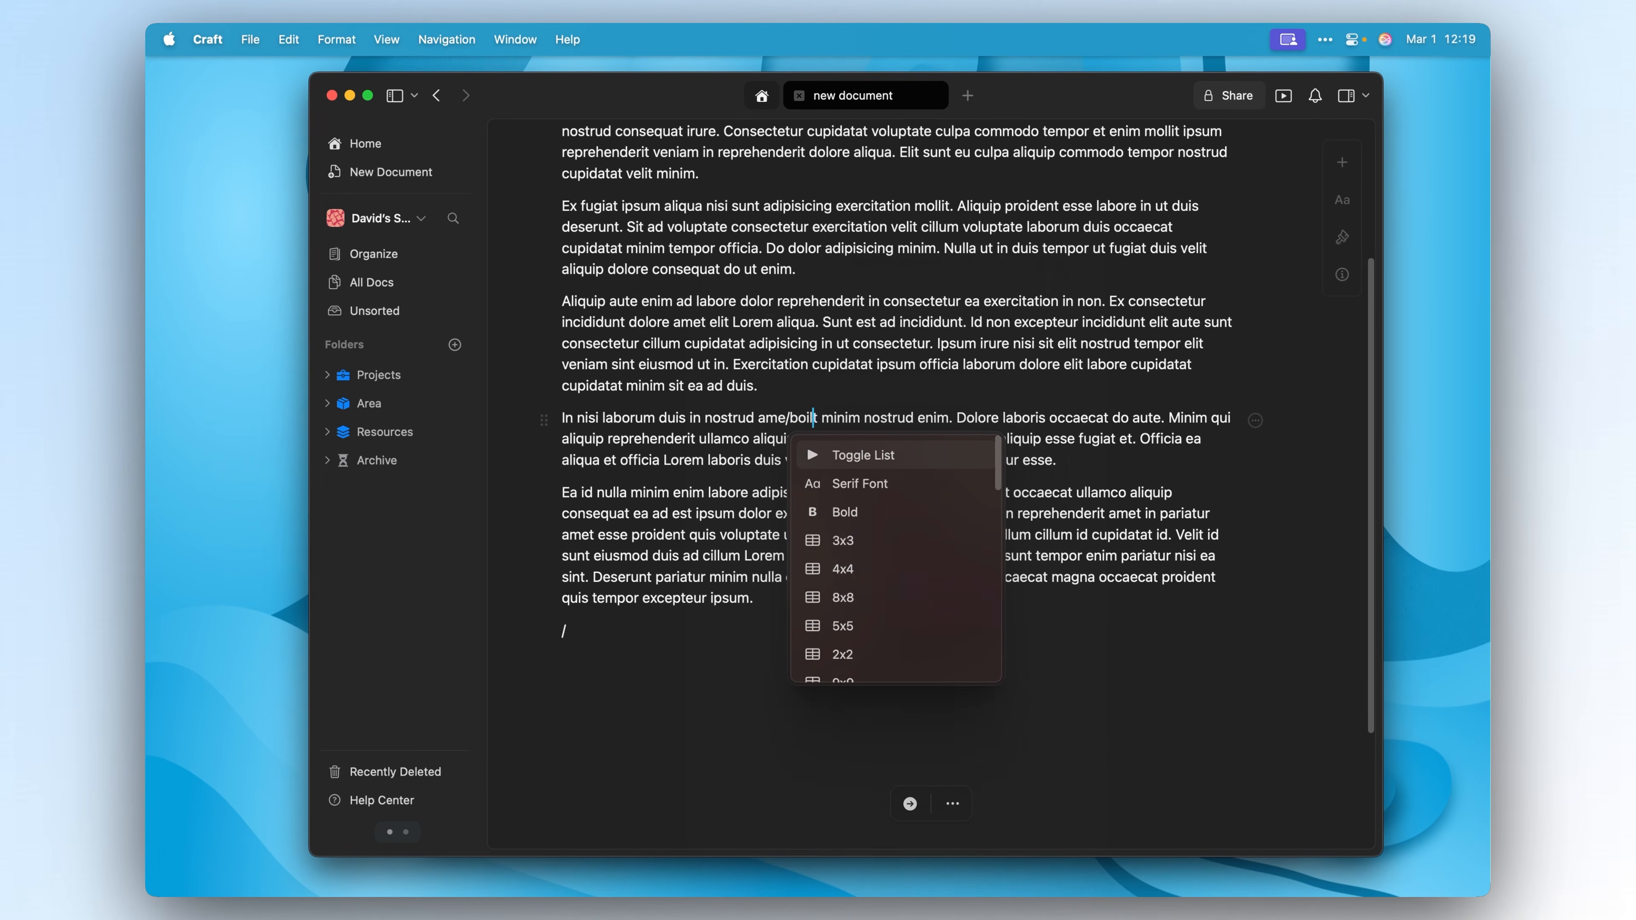
key(BackSpace)
key(BackSpace)
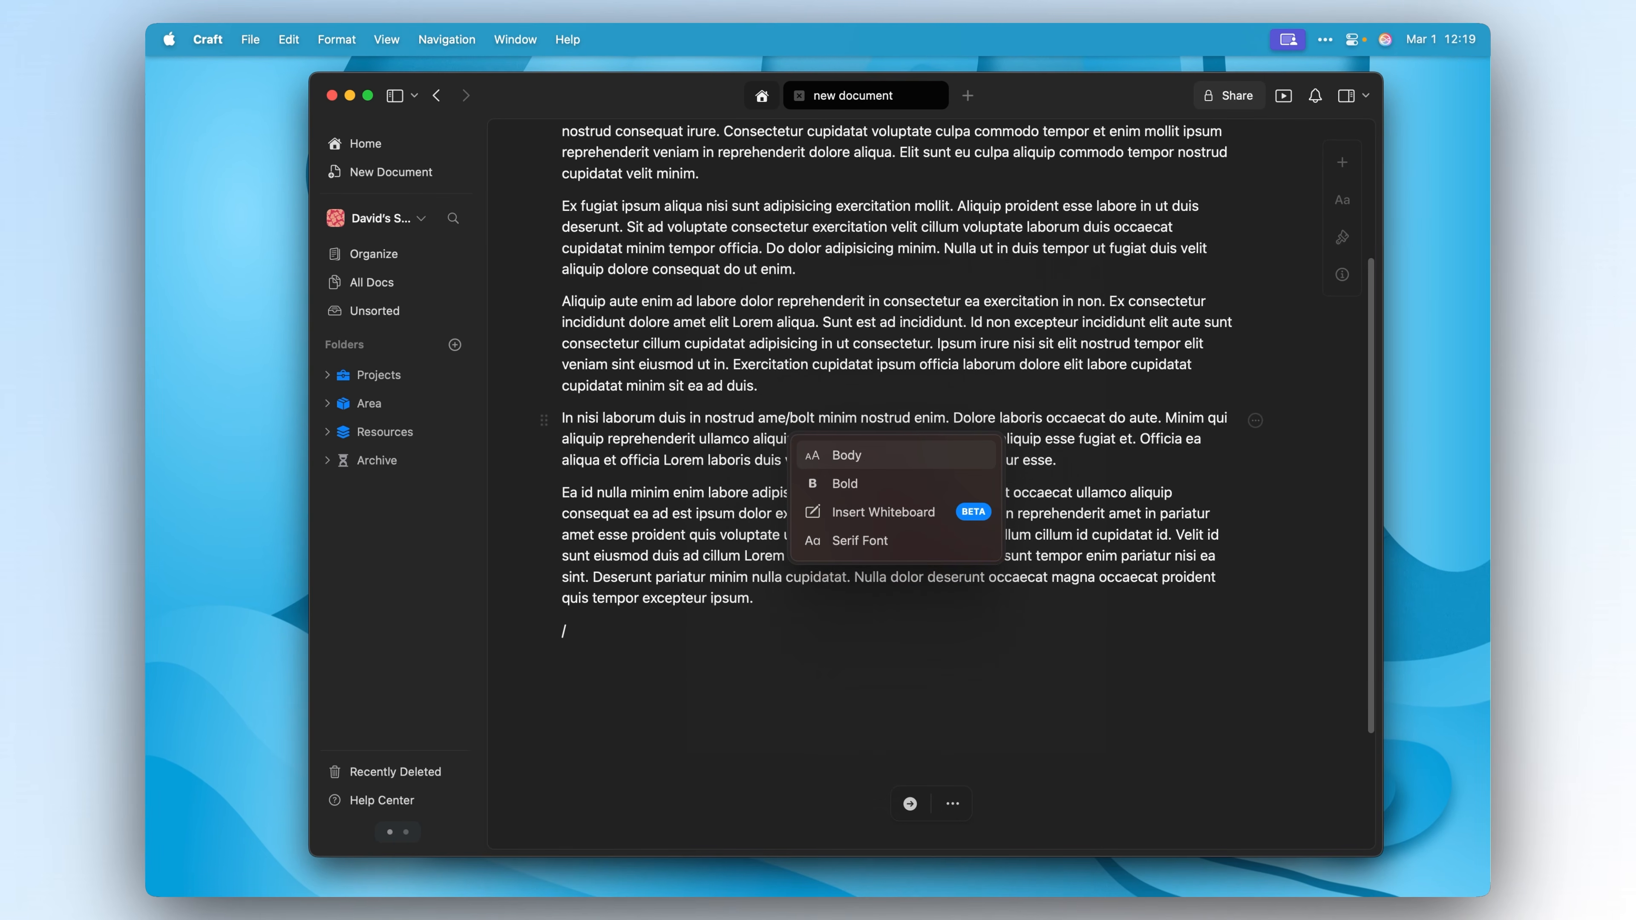
text(ld)
key(Return)
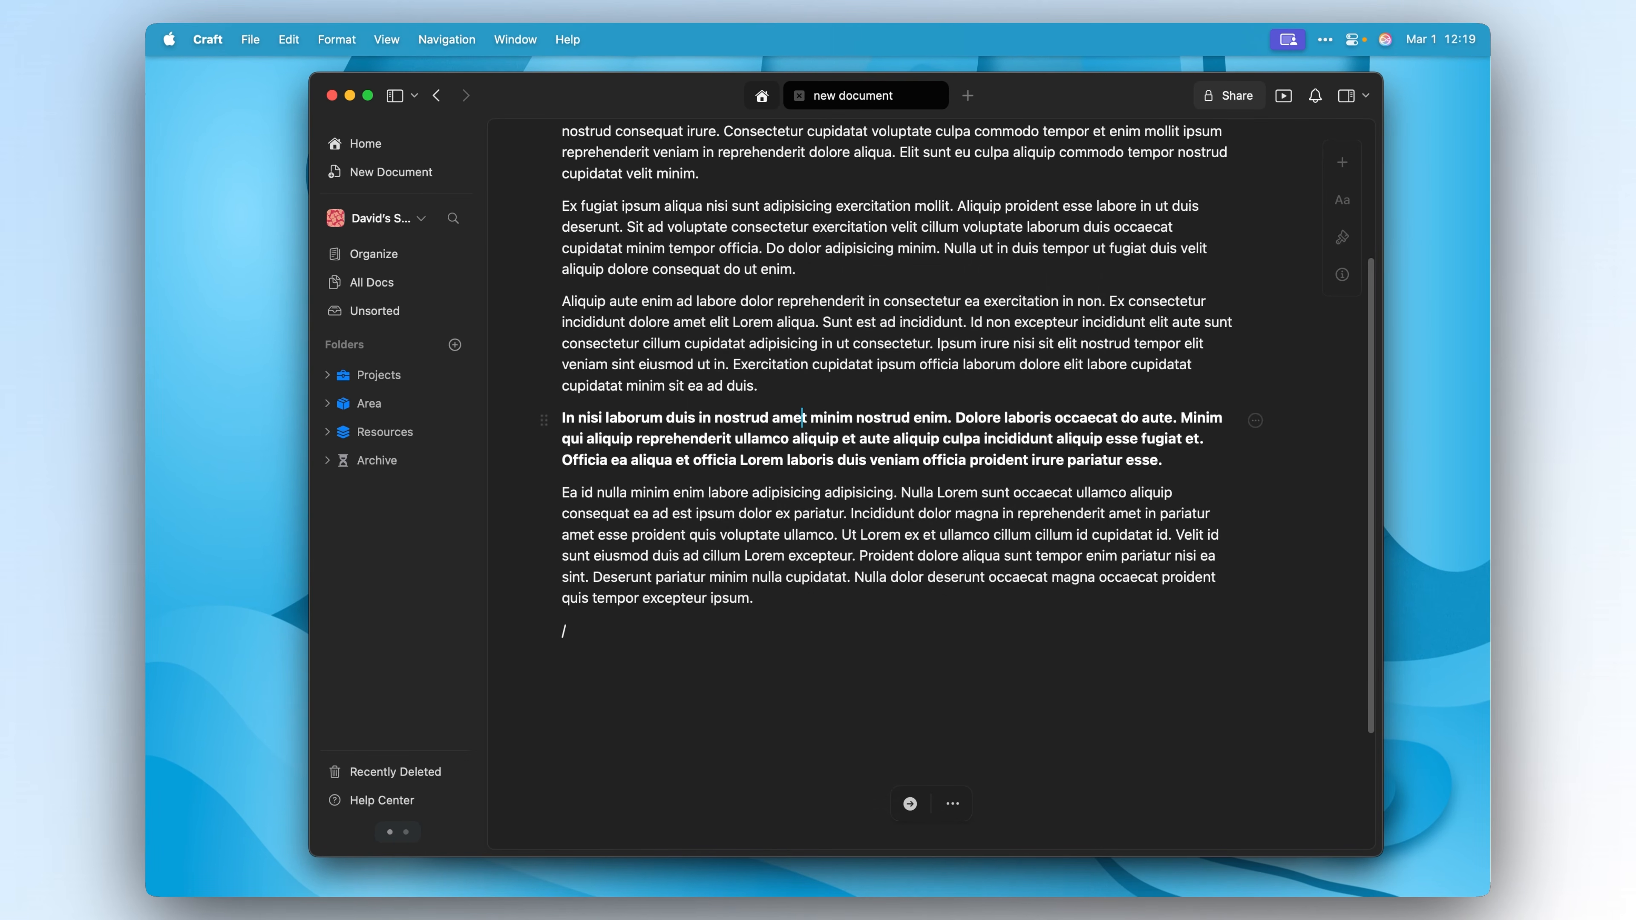
Browse the slash commands within the bold fourth paragraph and apply a larger heading text style to it.
text(/)
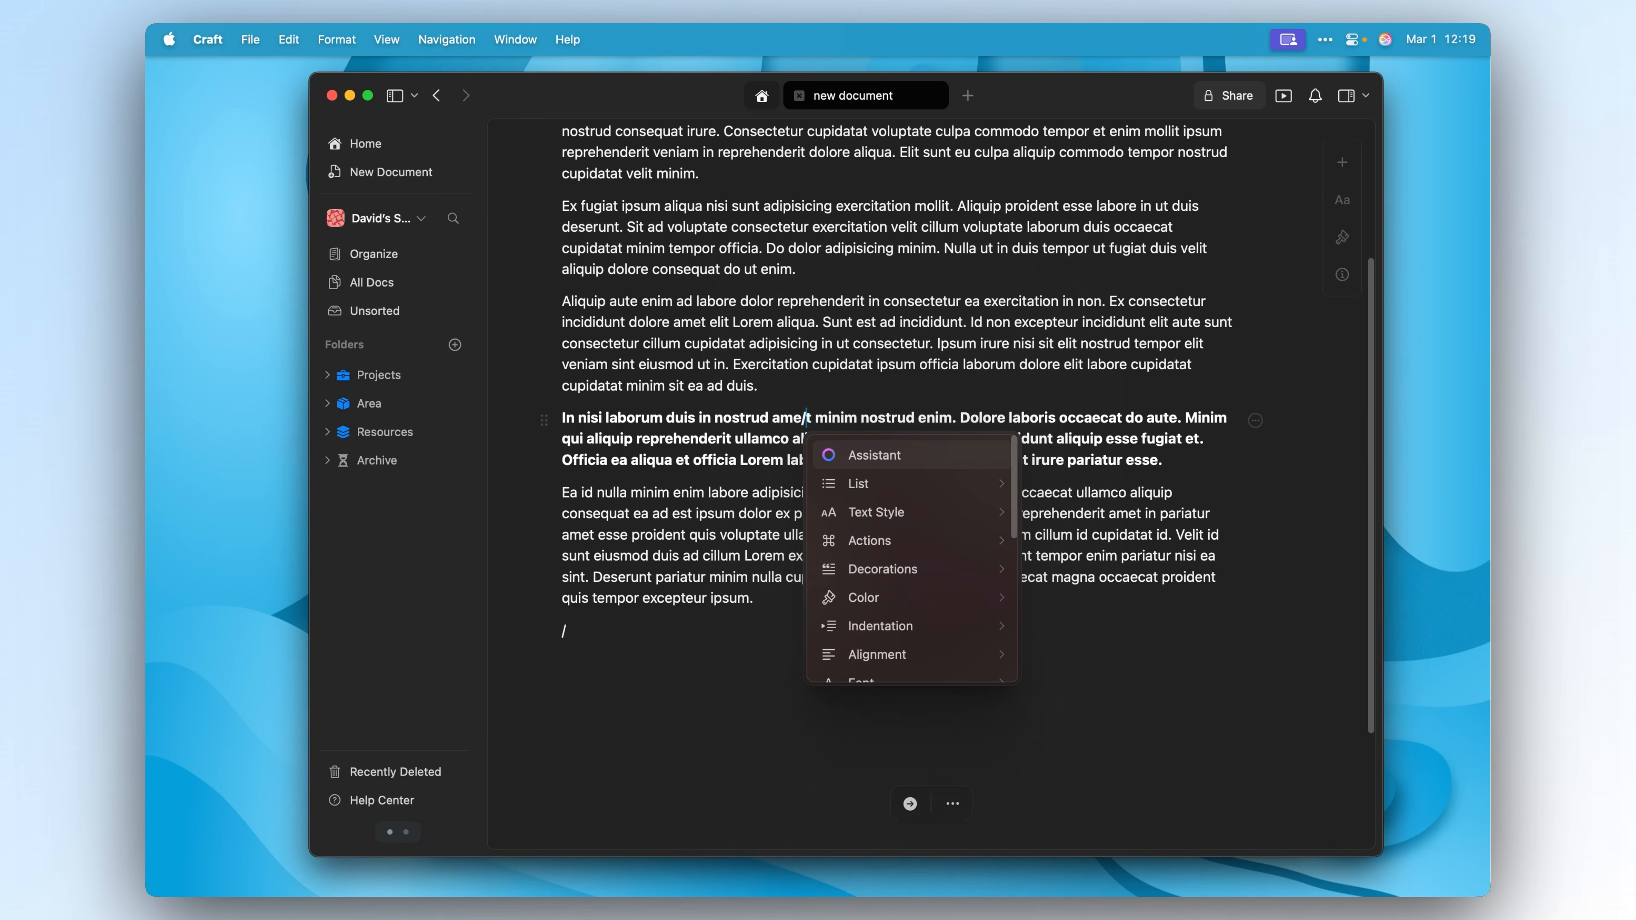
key(Down)
key(Down)
key(Down)
key(Down)
key(Down)
key(Down)
key(Down)
key(Down)
key(Down)
key(Down)
key(Down)
key(Down)
key(Down)
key(Down)
key(Down)
key(Down)
key(Down)
key(Down)
key(Down)
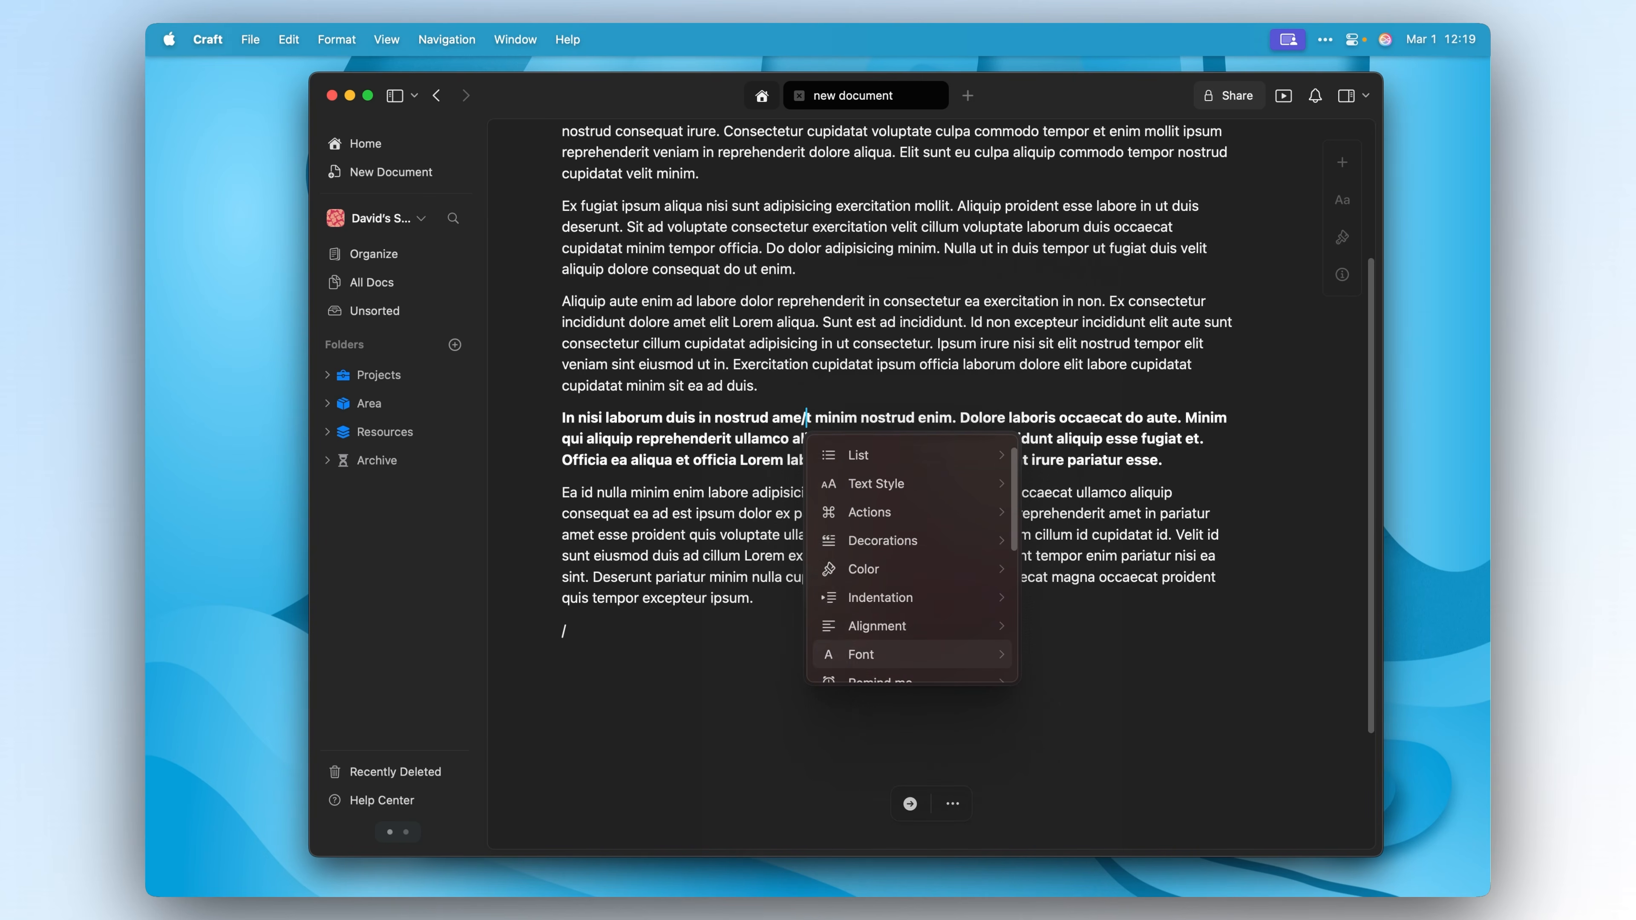
key(Up)
key(Up)
key(Up)
key(Up)
key(Up)
key(Up)
key(Up)
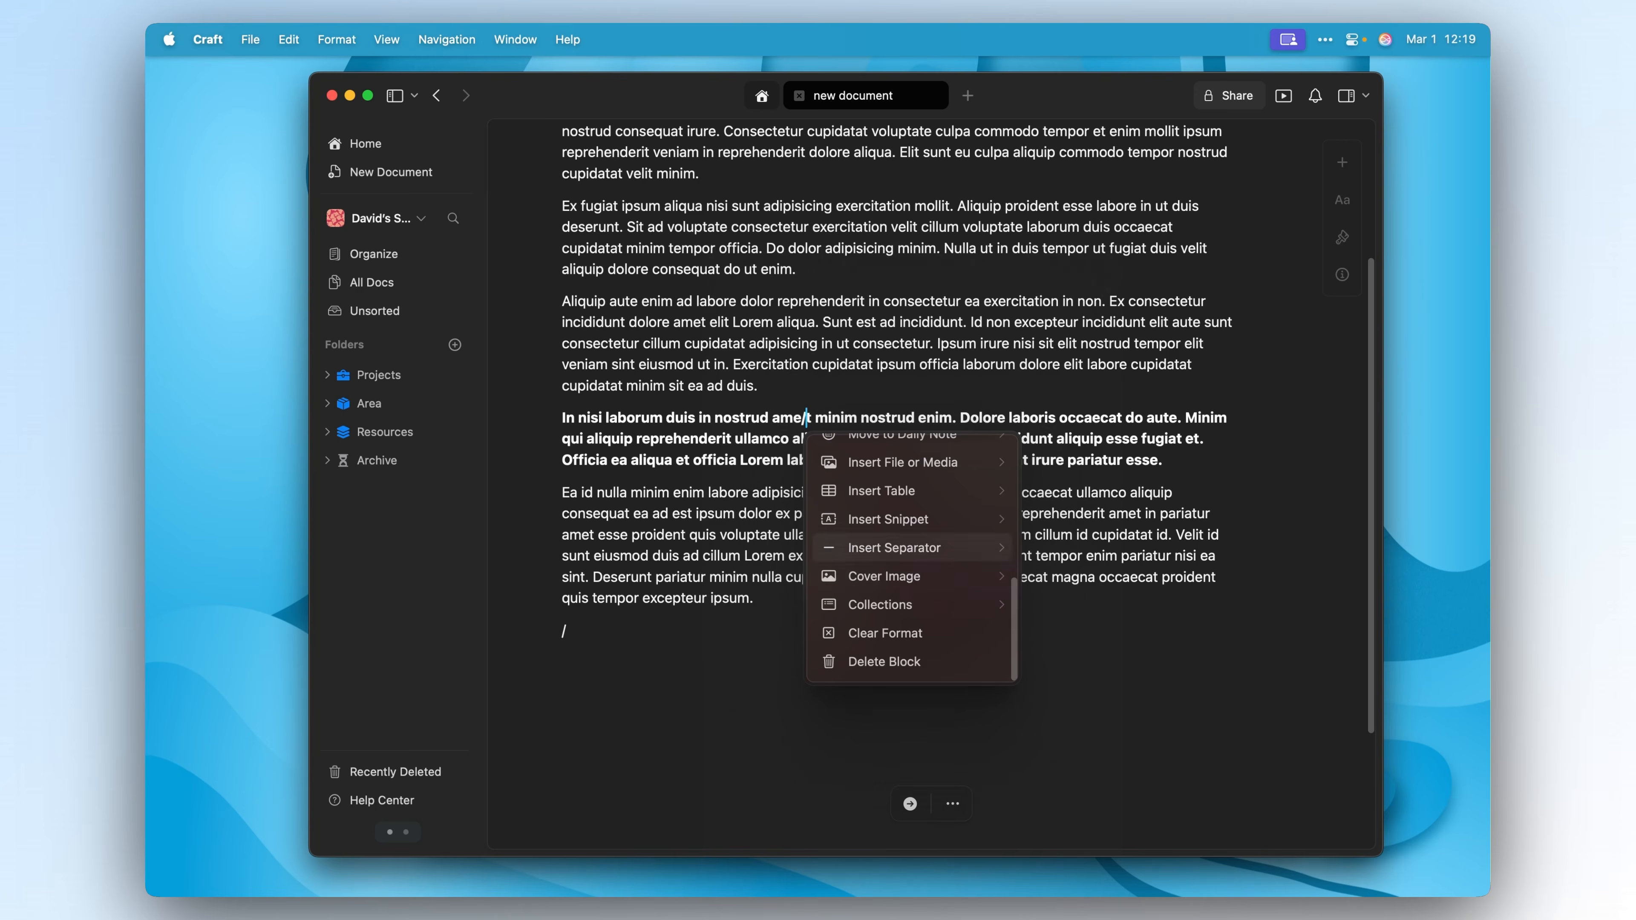
key(Return)
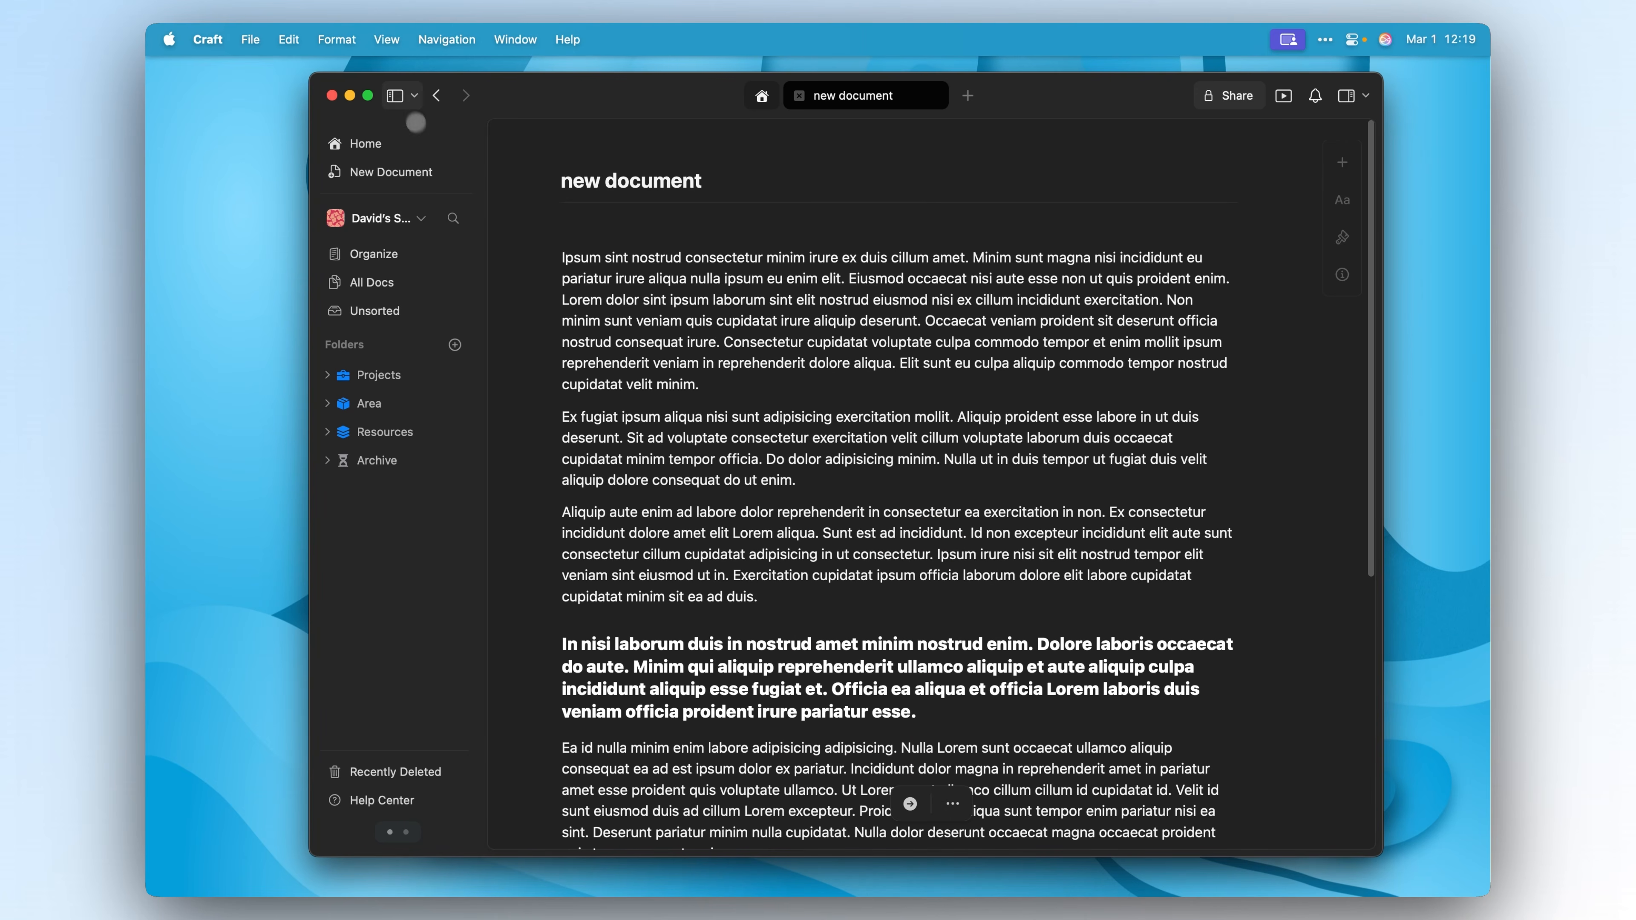
Hide the sidebar and review the document's Share, link access, Publish, Export as and Transfer options.
click(397, 96)
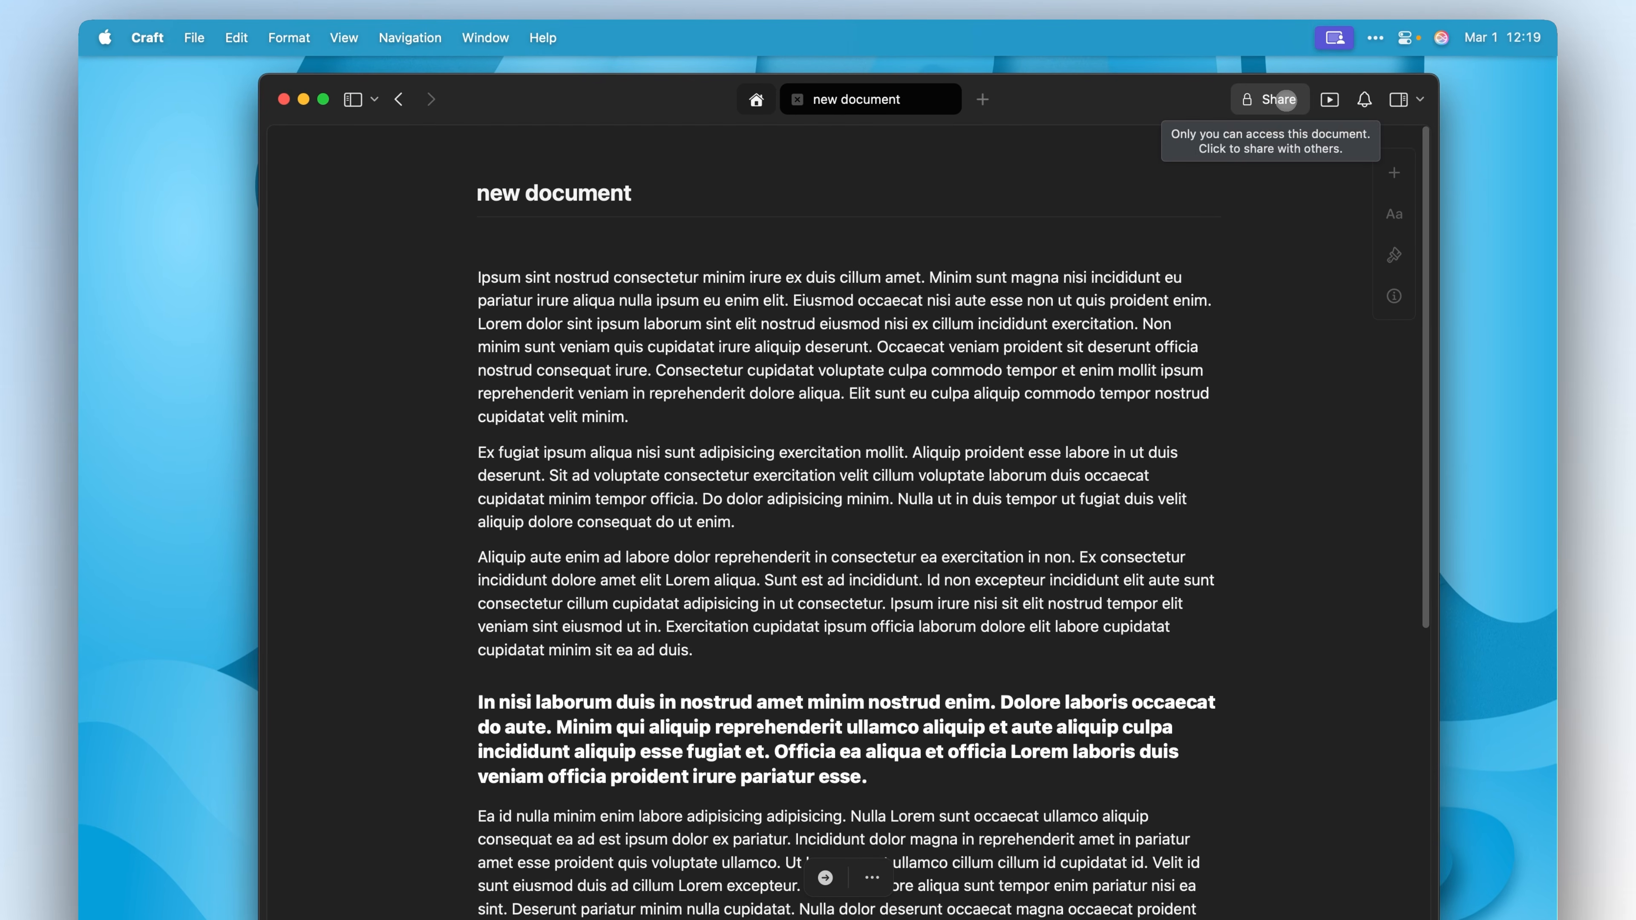
click(1286, 100)
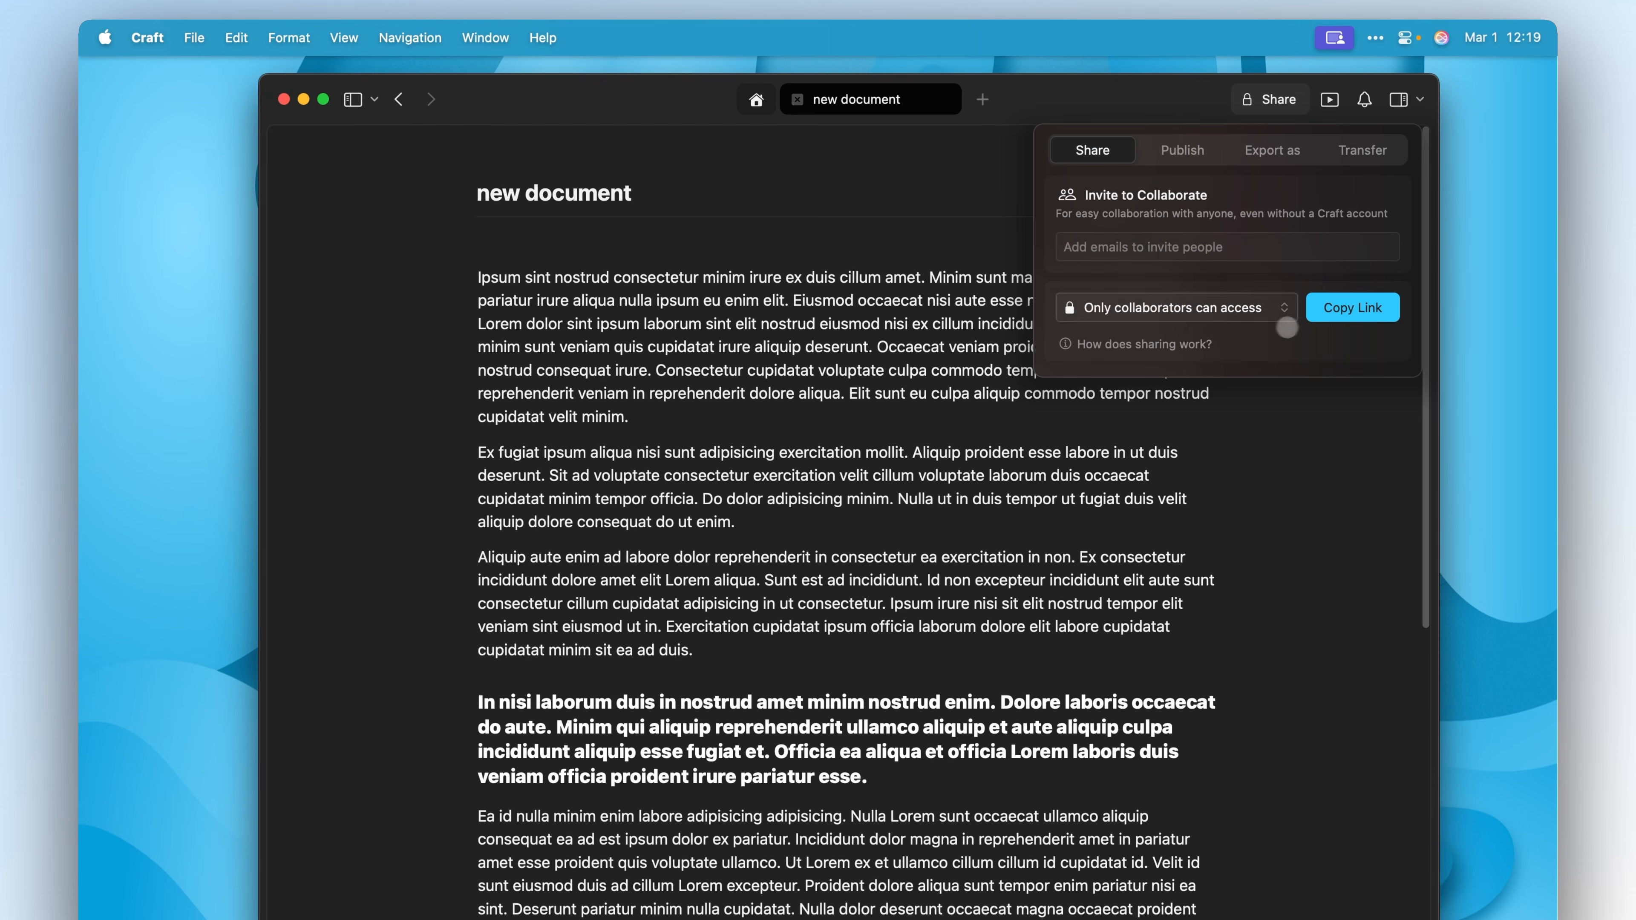
click(1289, 307)
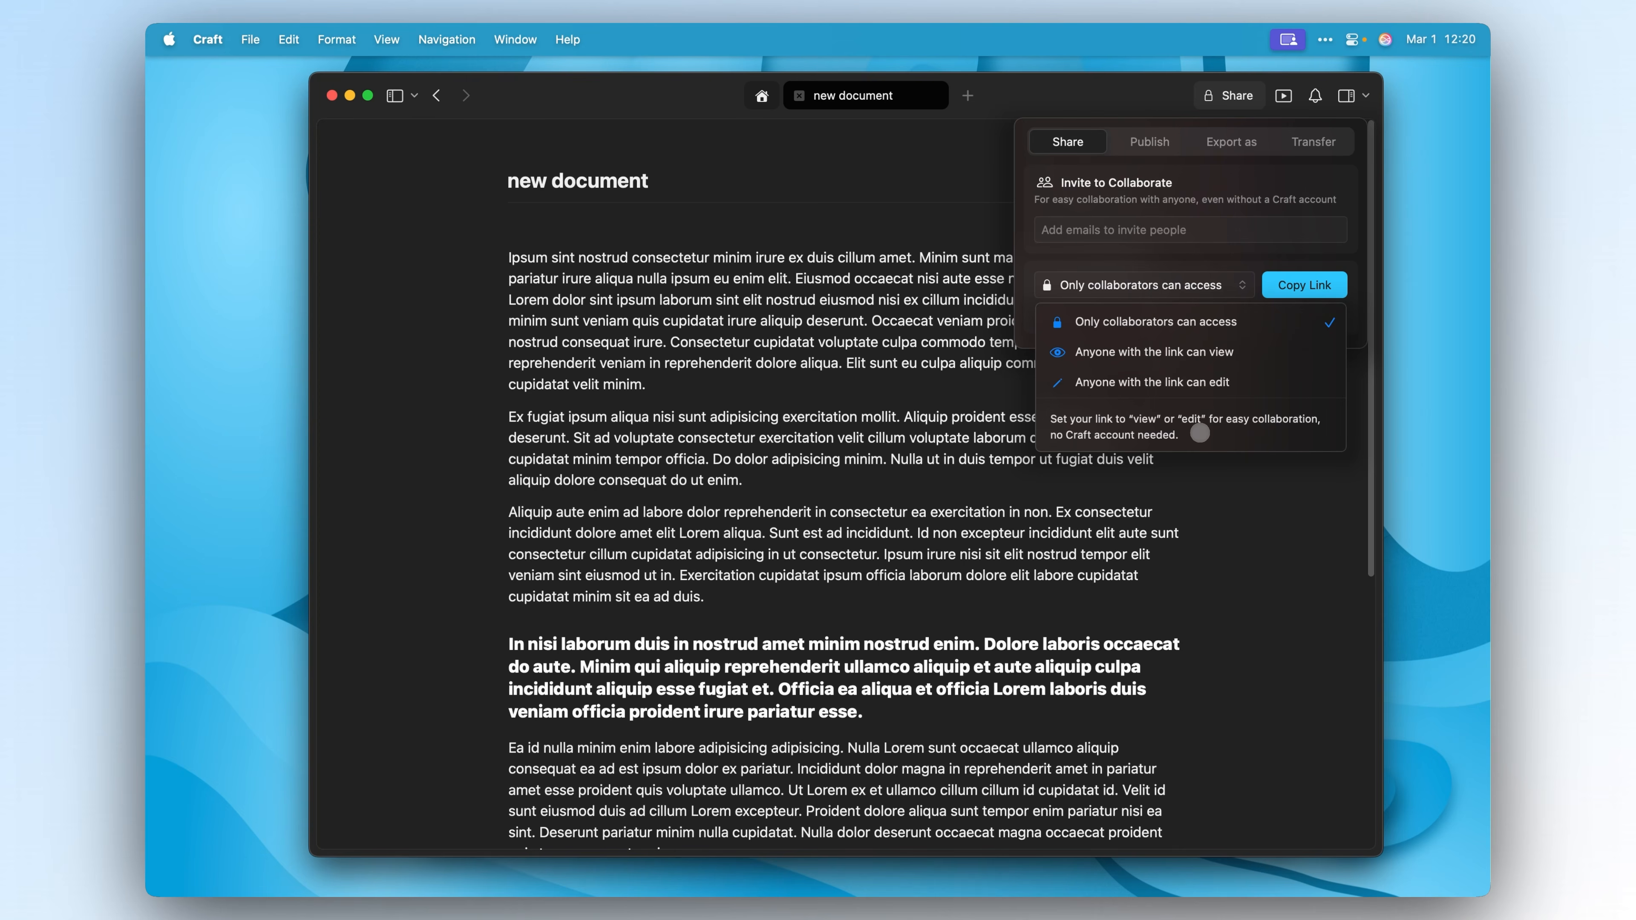
click(1152, 141)
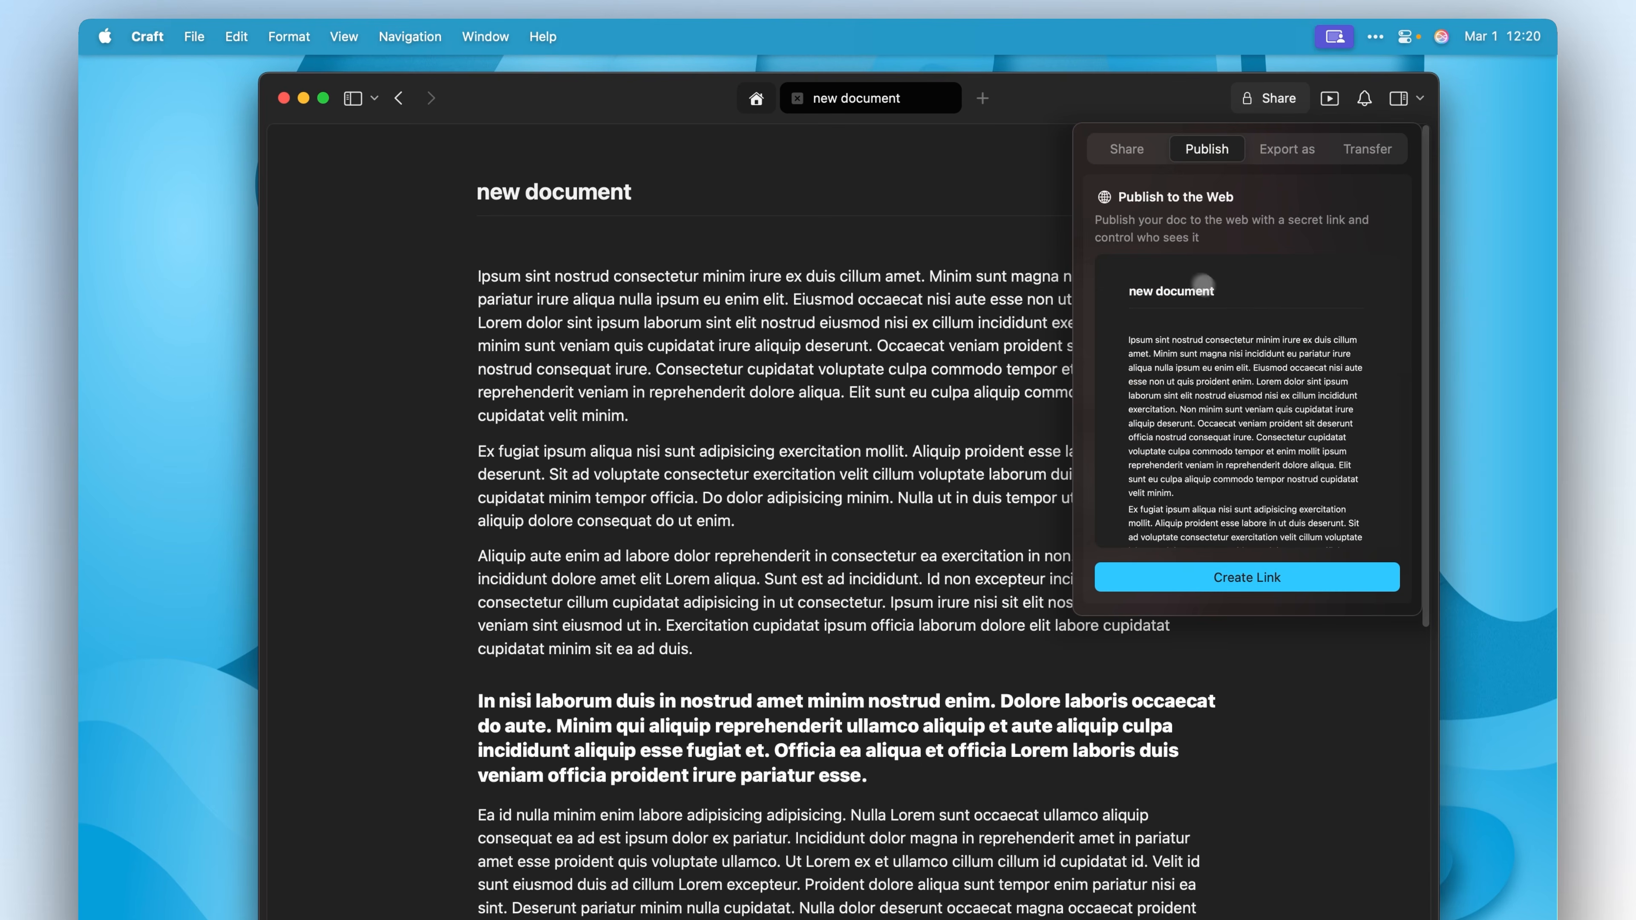
click(1303, 155)
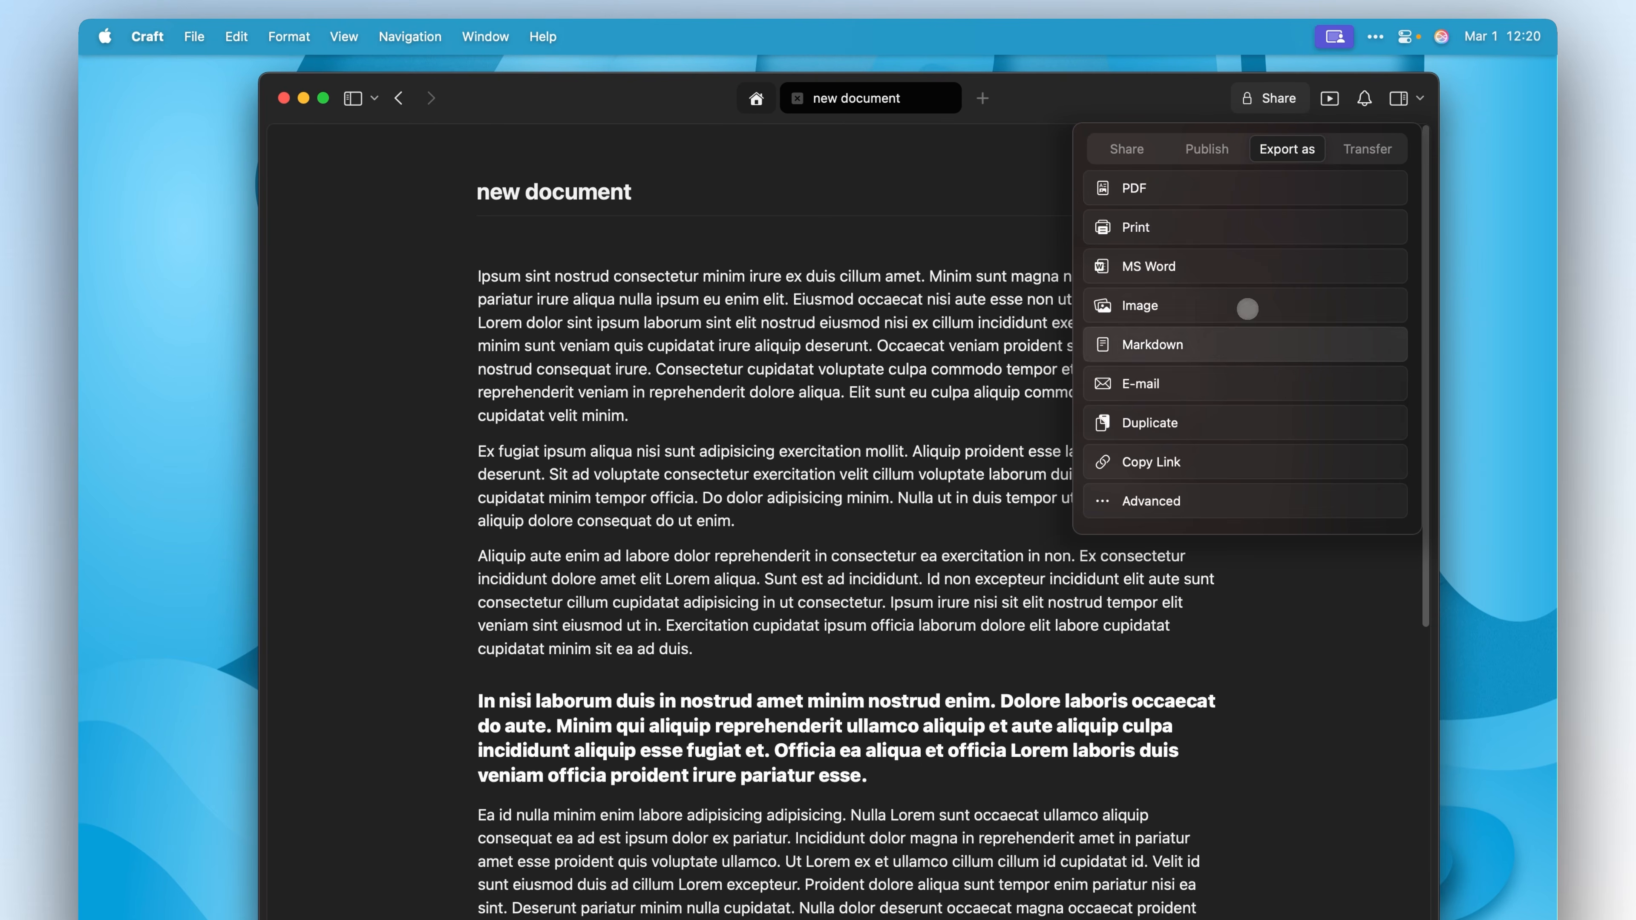
click(1369, 150)
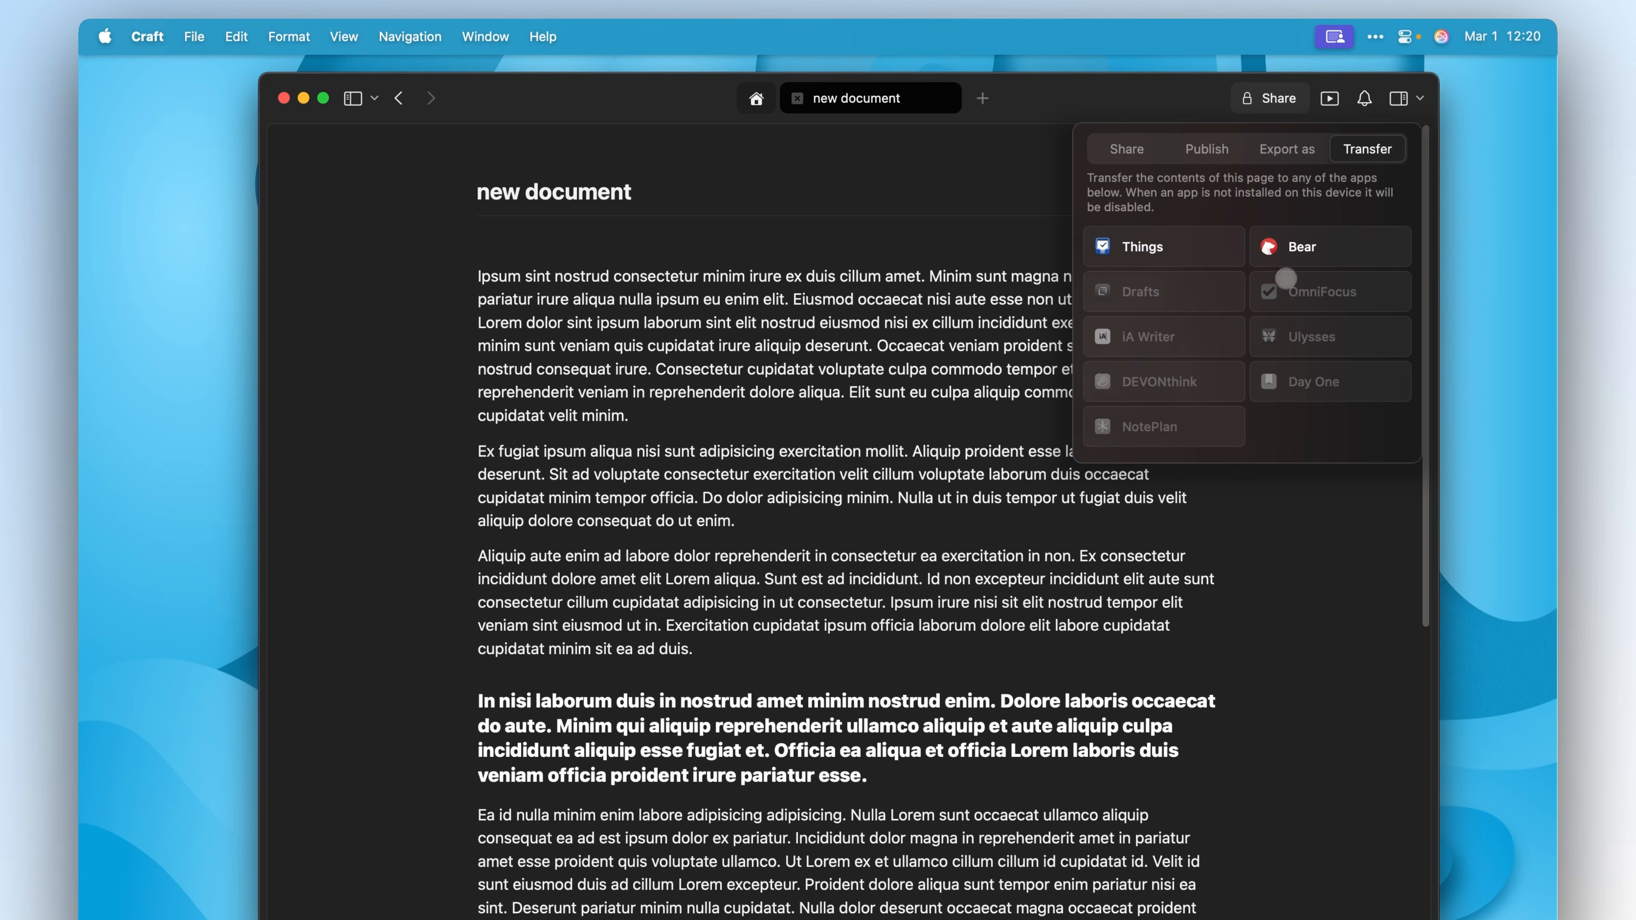
View the document in presentation mode, look through its text, and exit the presentation.
click(1330, 98)
click(1330, 98)
scroll(1095, 471, down, 10)
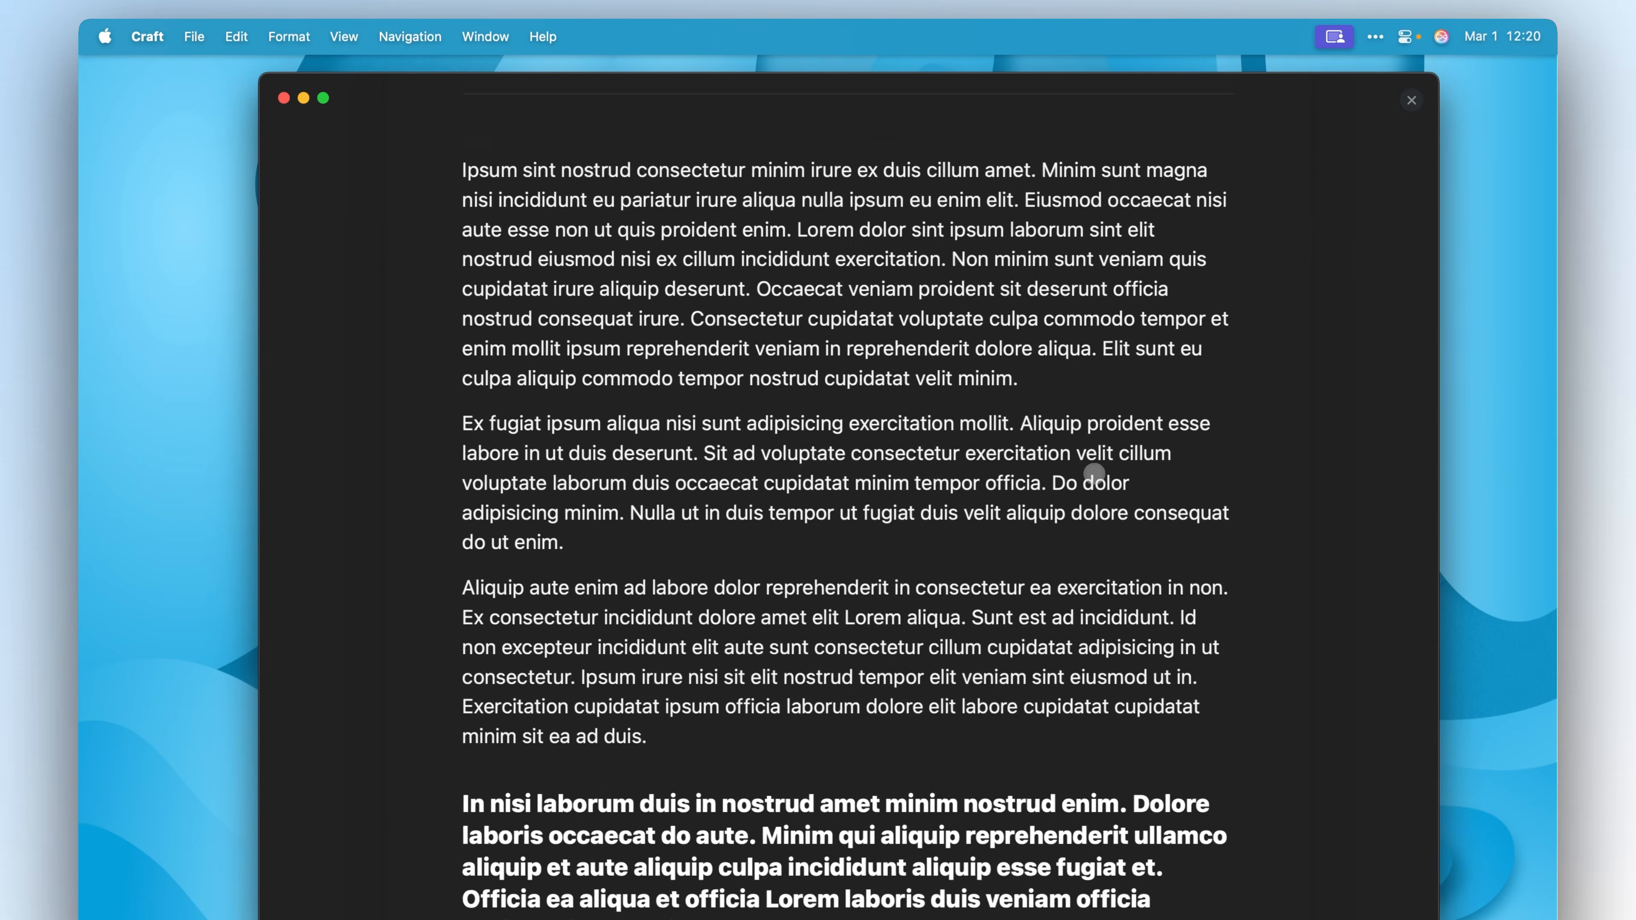
click(1411, 100)
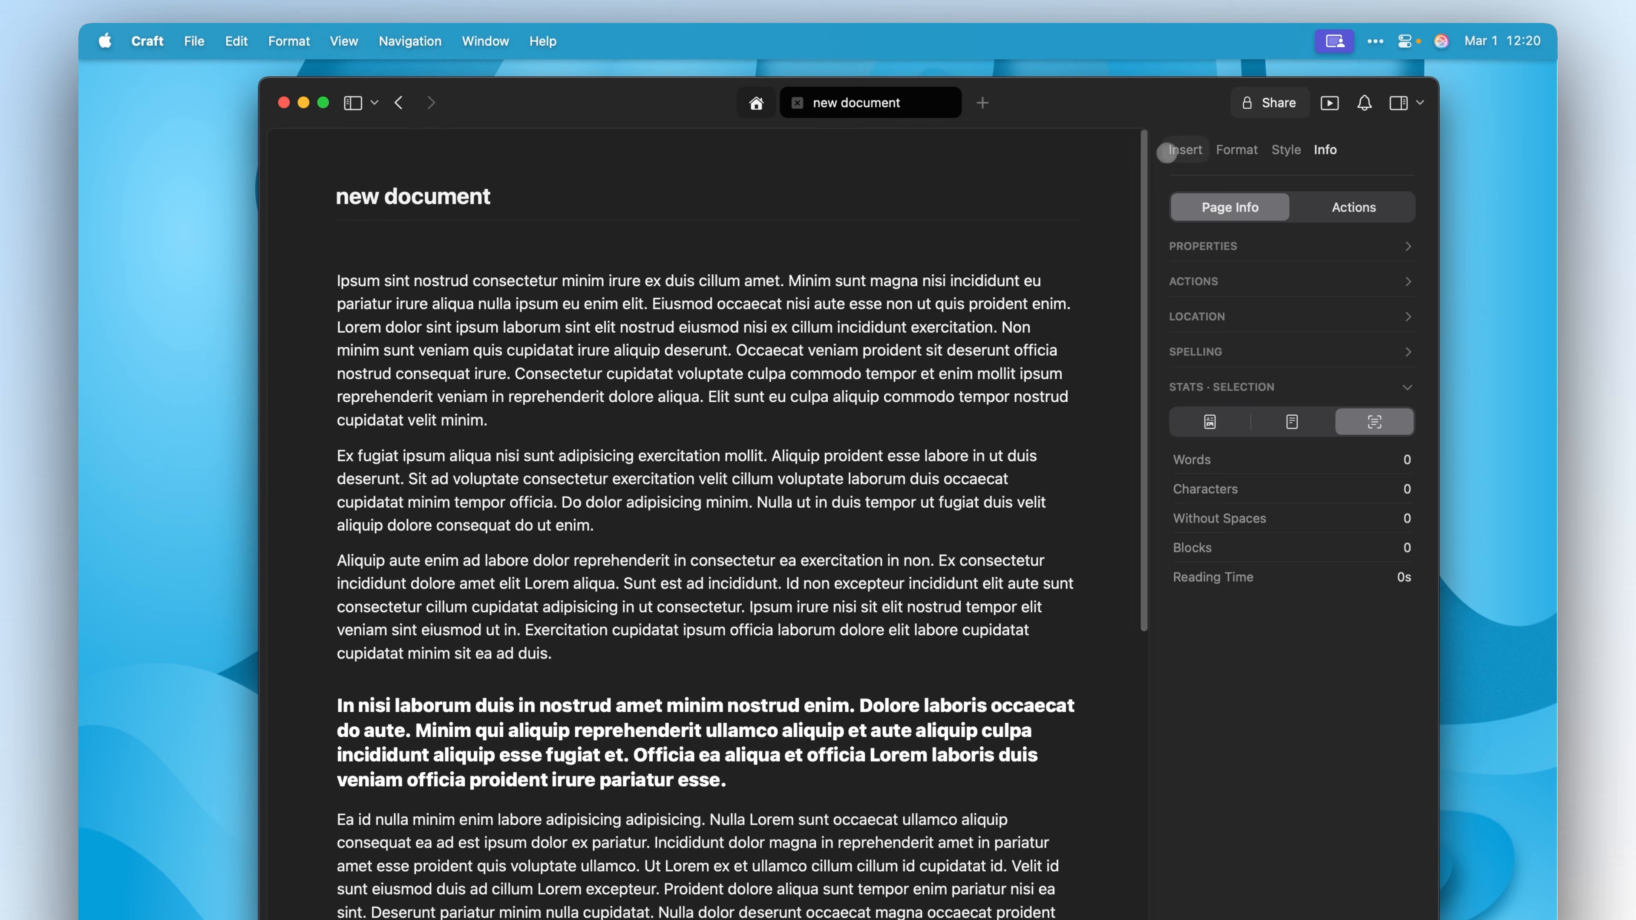
Look through the insertable blocks and add a page break between the first and second paragraphs.
click(1176, 146)
scroll(1249, 204, down, 10)
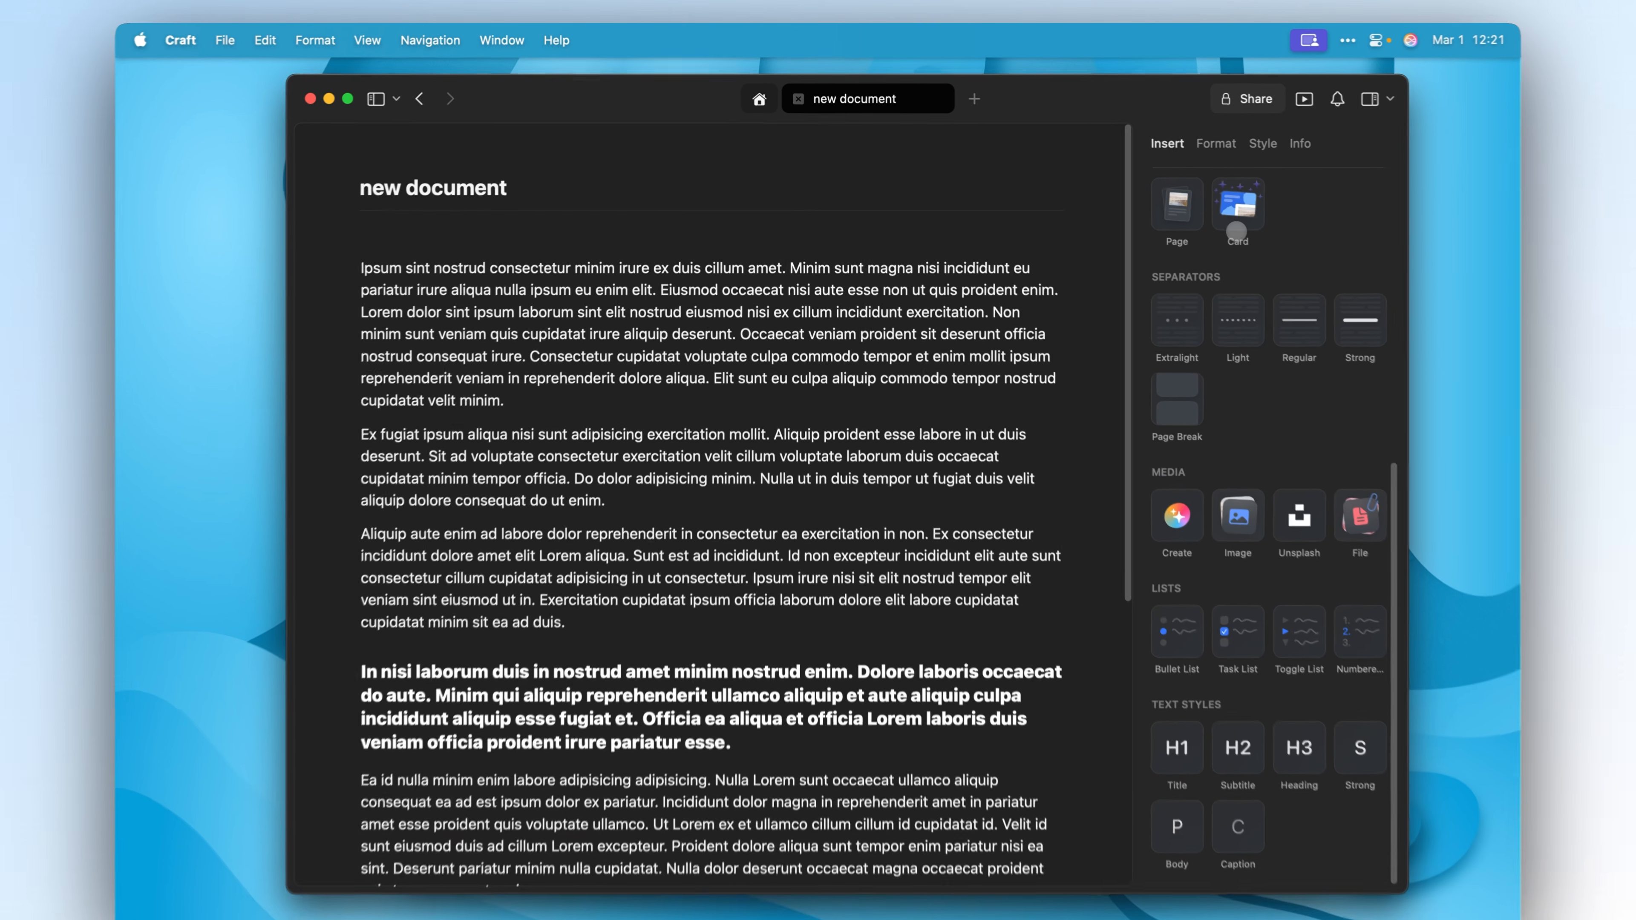
scroll(1236, 231, up, 10)
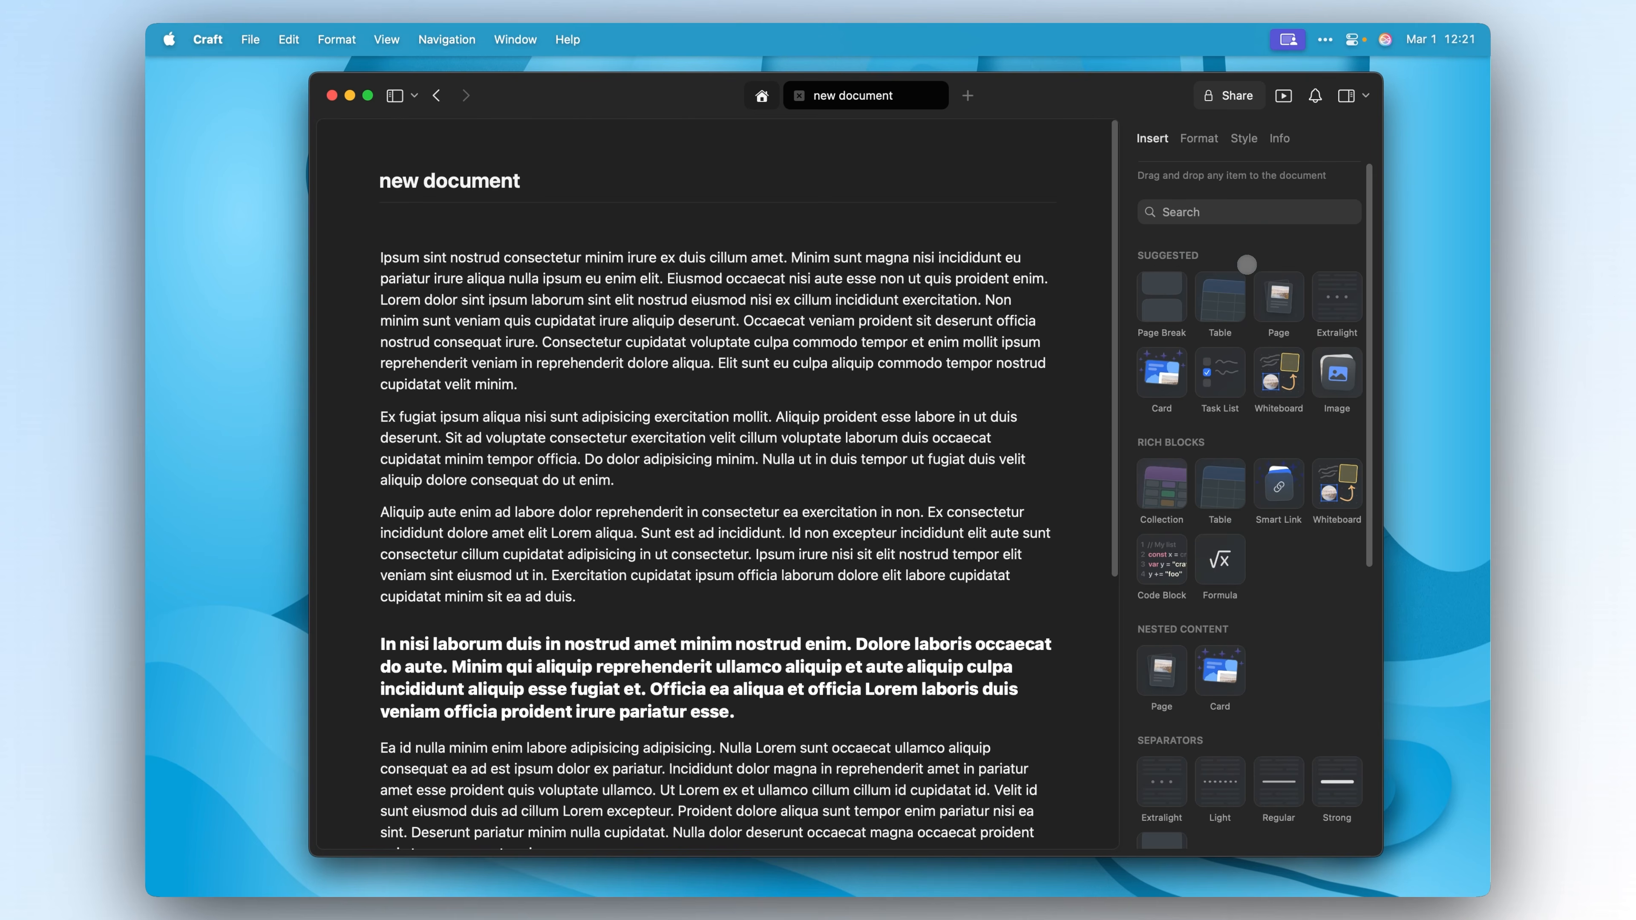
drag(1165, 304, 617, 387)
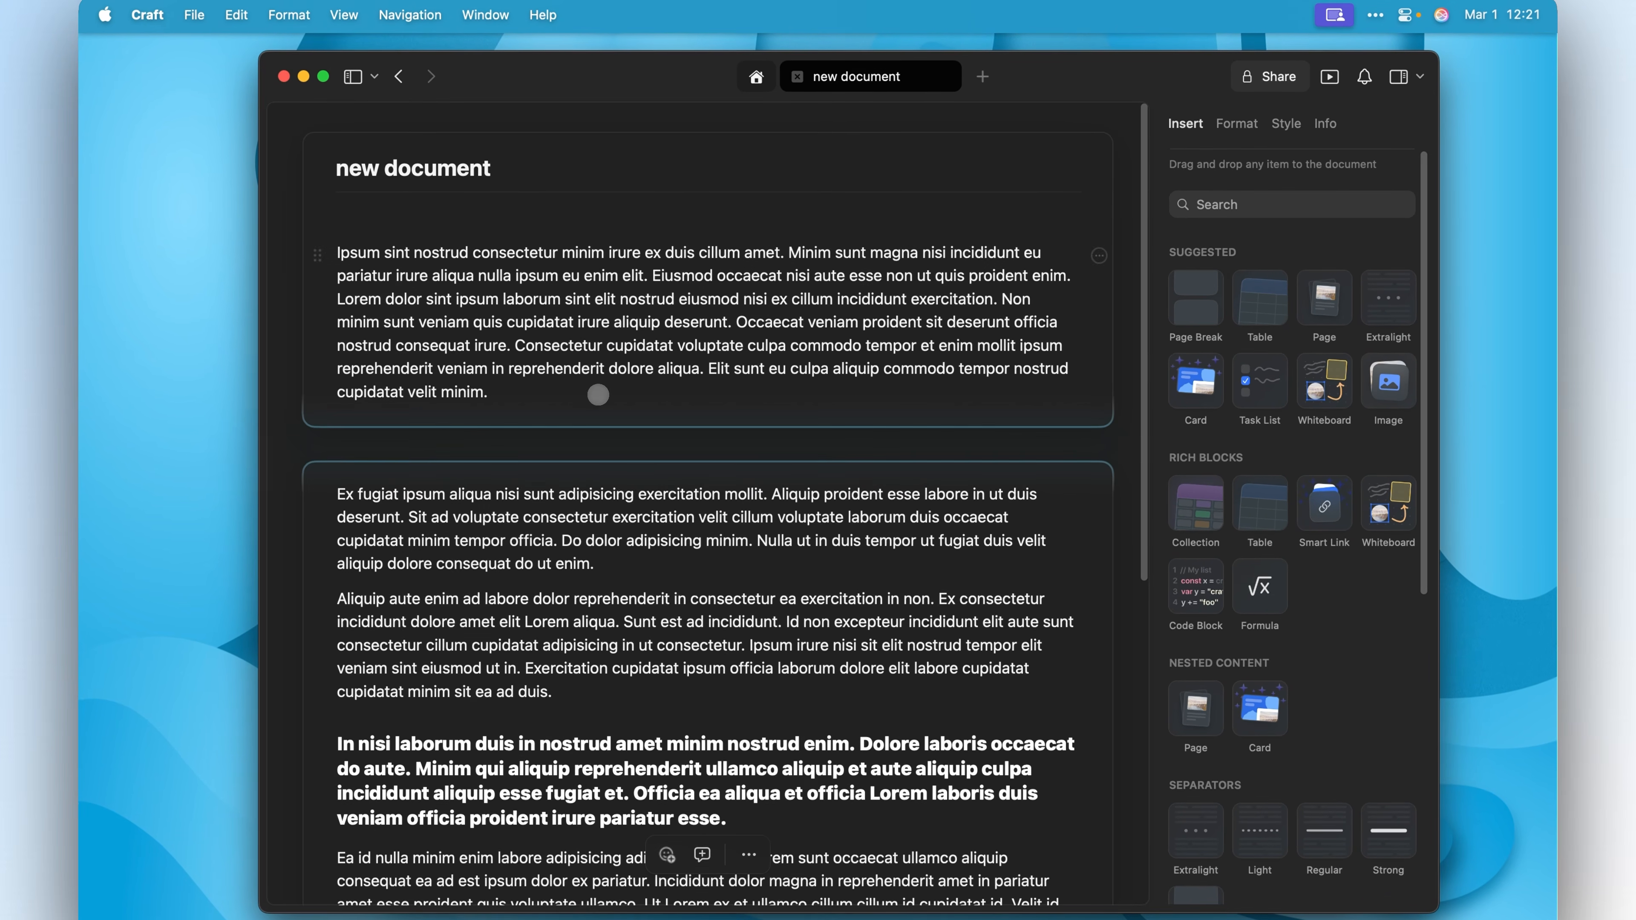
Insert a three-by-three table above the second paragraph and an extralight separator below that paragraph.
drag(1259, 299, 694, 479)
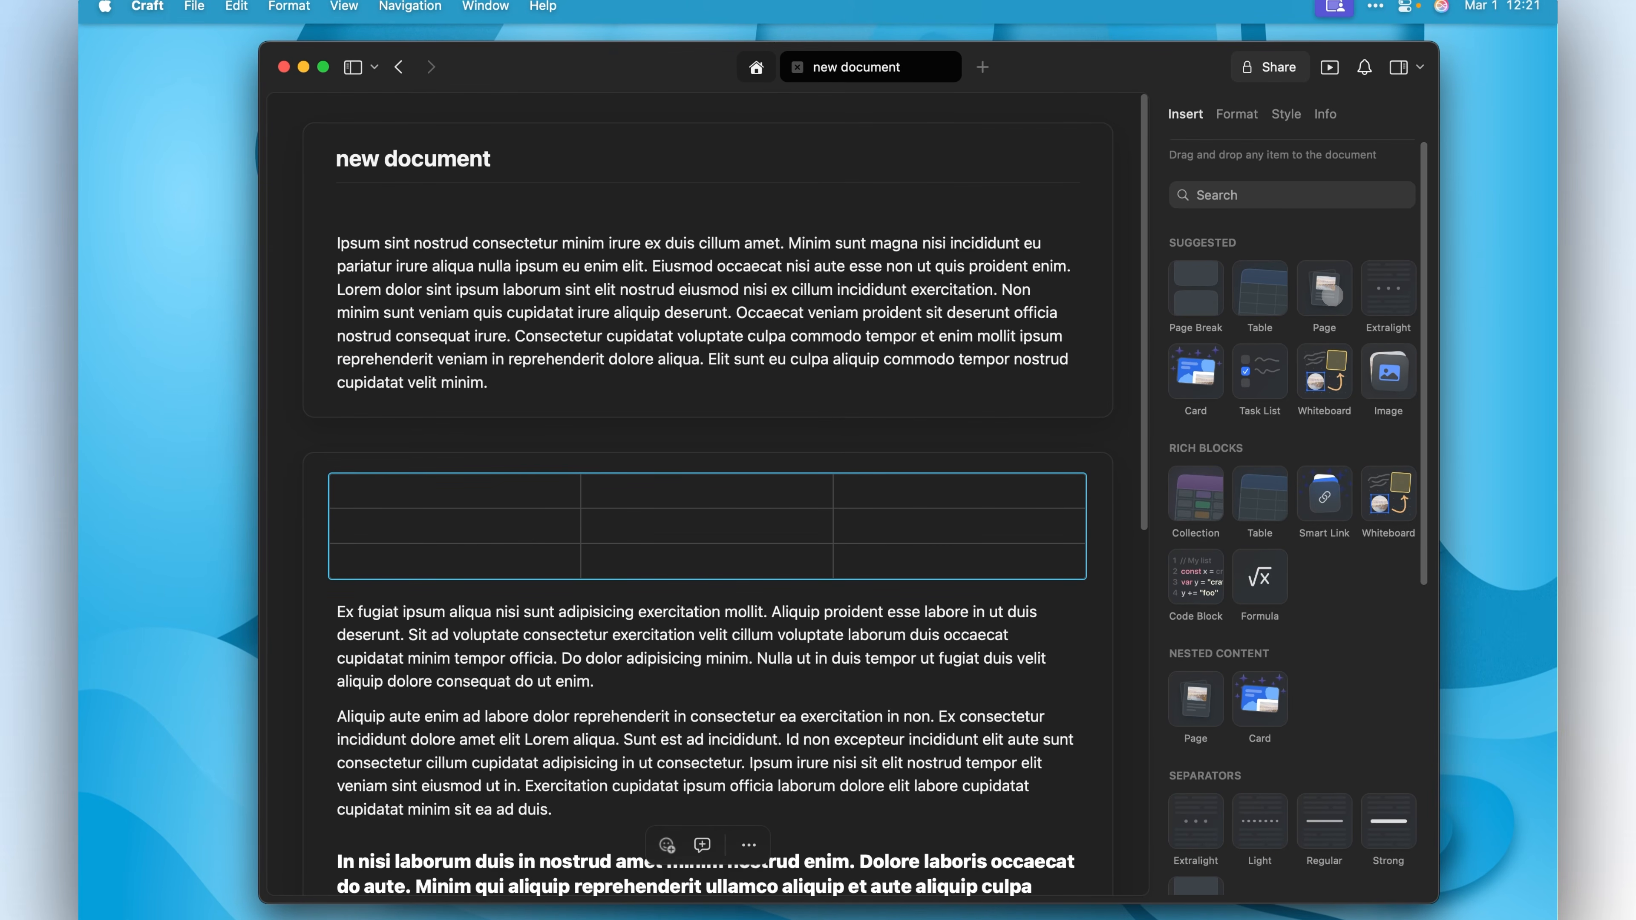
scroll(1332, 295, down, 2)
drag(1400, 273, 600, 709)
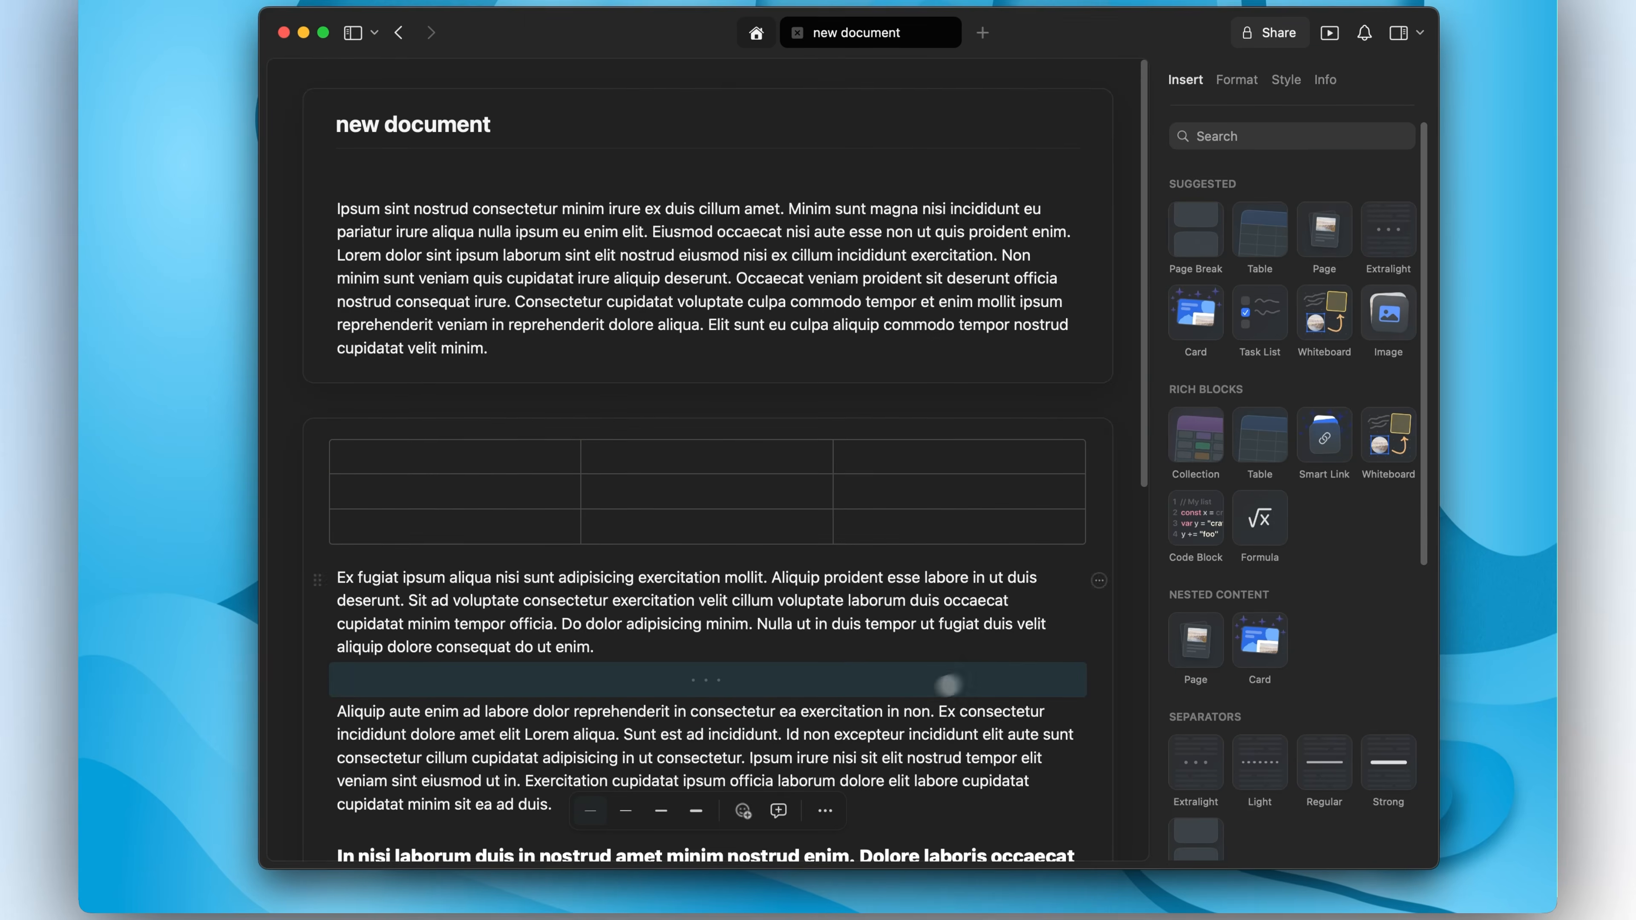
Compare the insertable blocks with the slash commands in the third paragraph, including the Insert Separator options, and dismiss the commands.
scroll(1318, 291, down, 10)
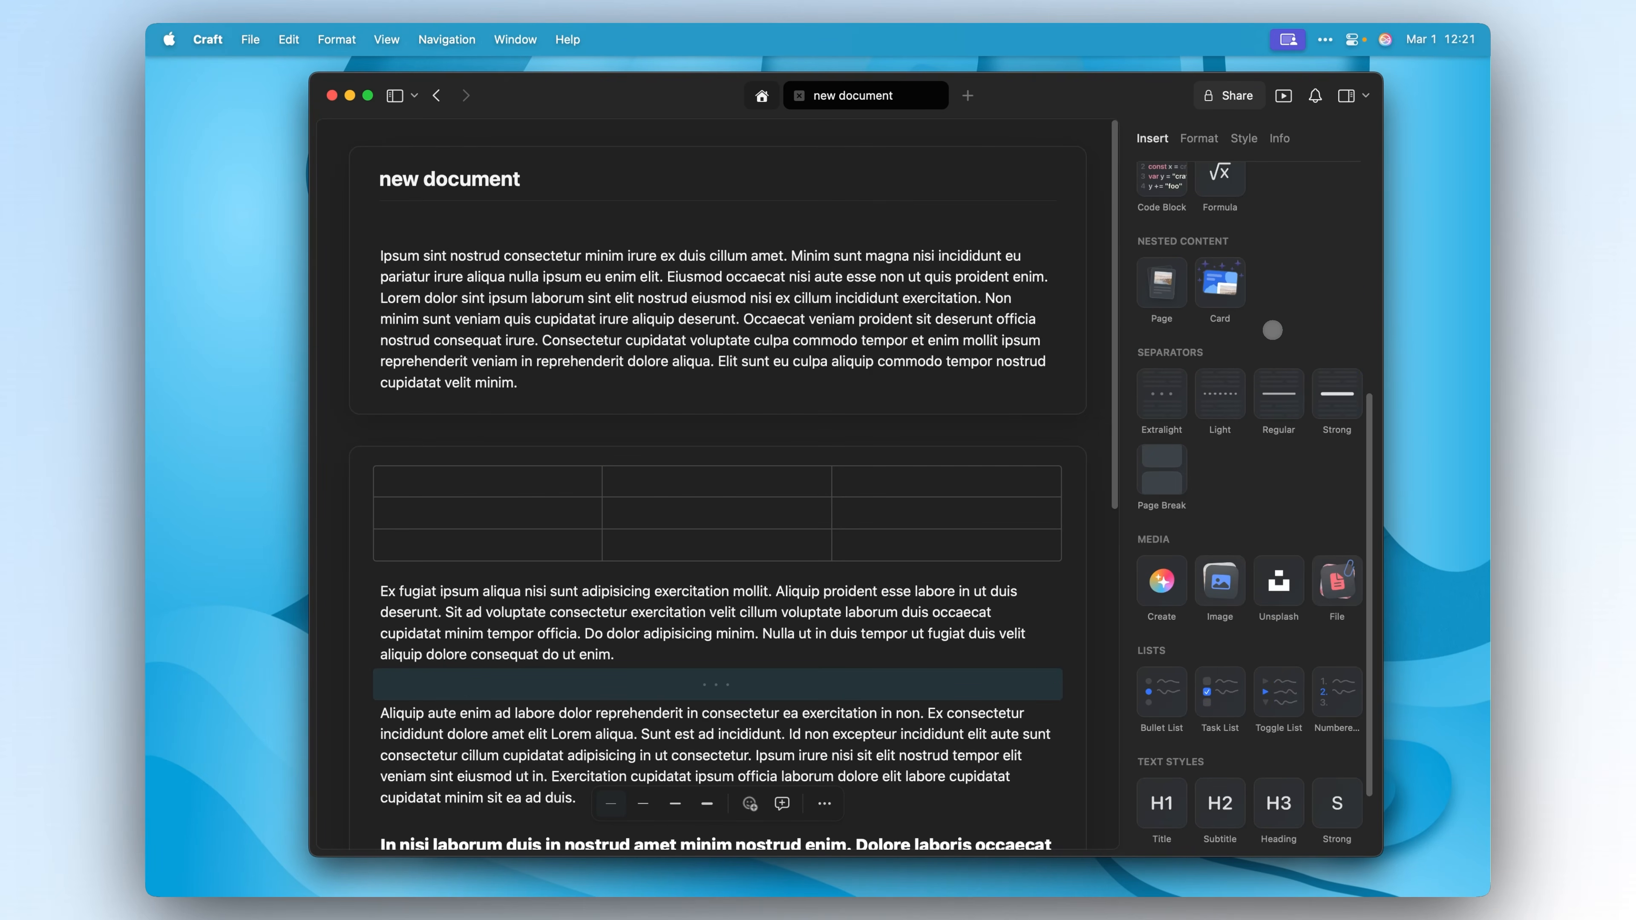
scroll(1272, 330, down, 5)
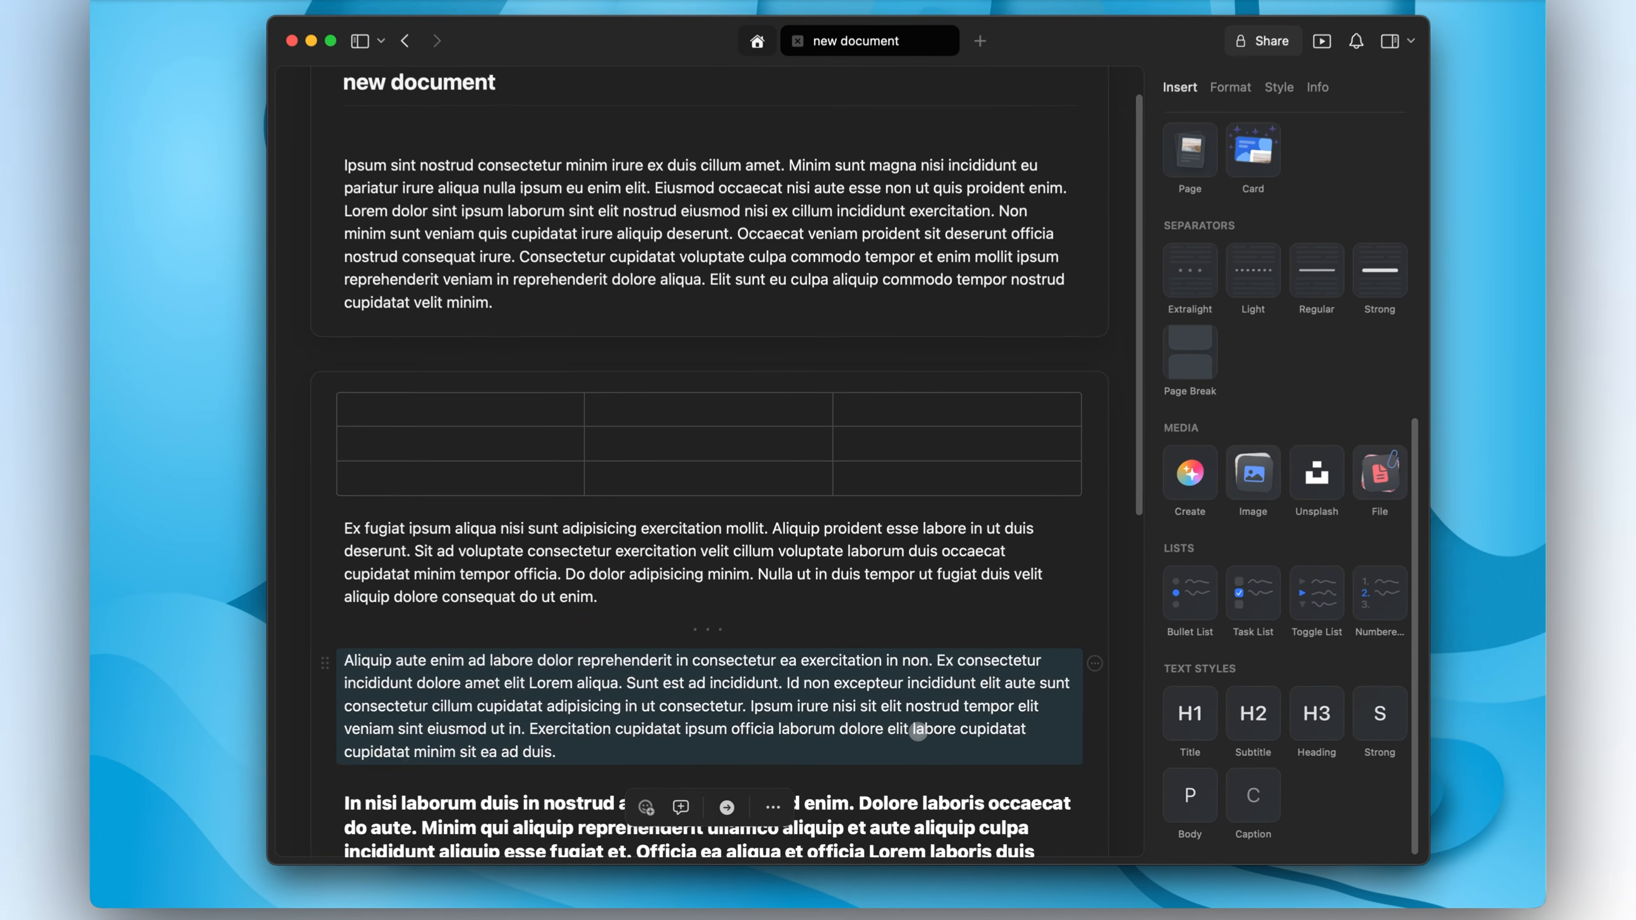
right_click(953, 734)
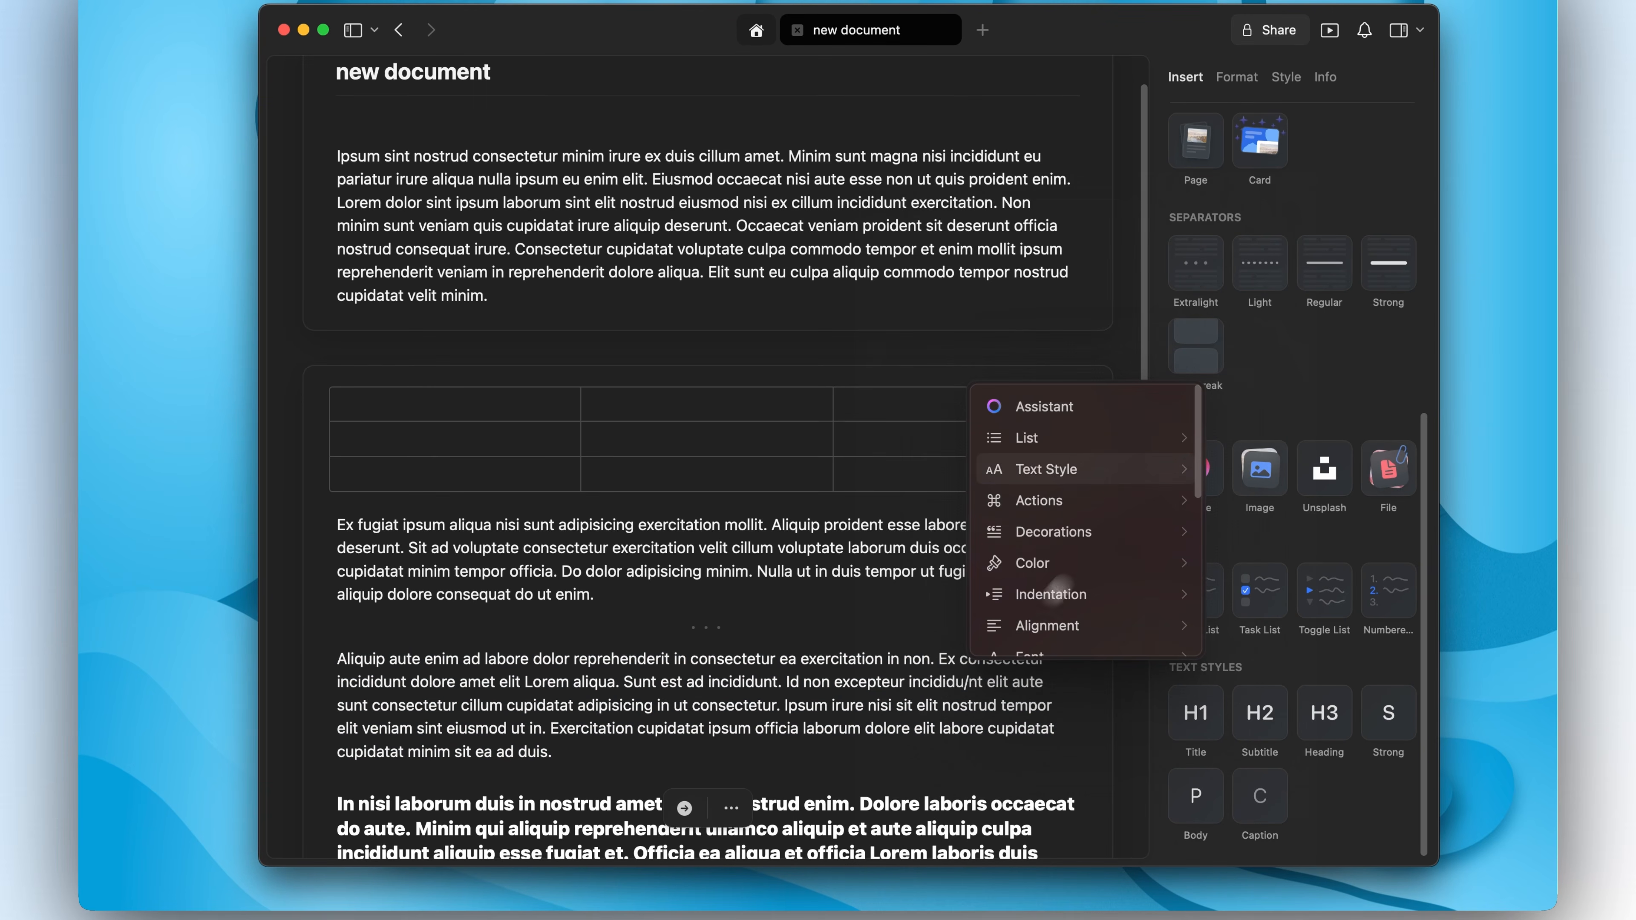
scroll(1060, 470, down, 5)
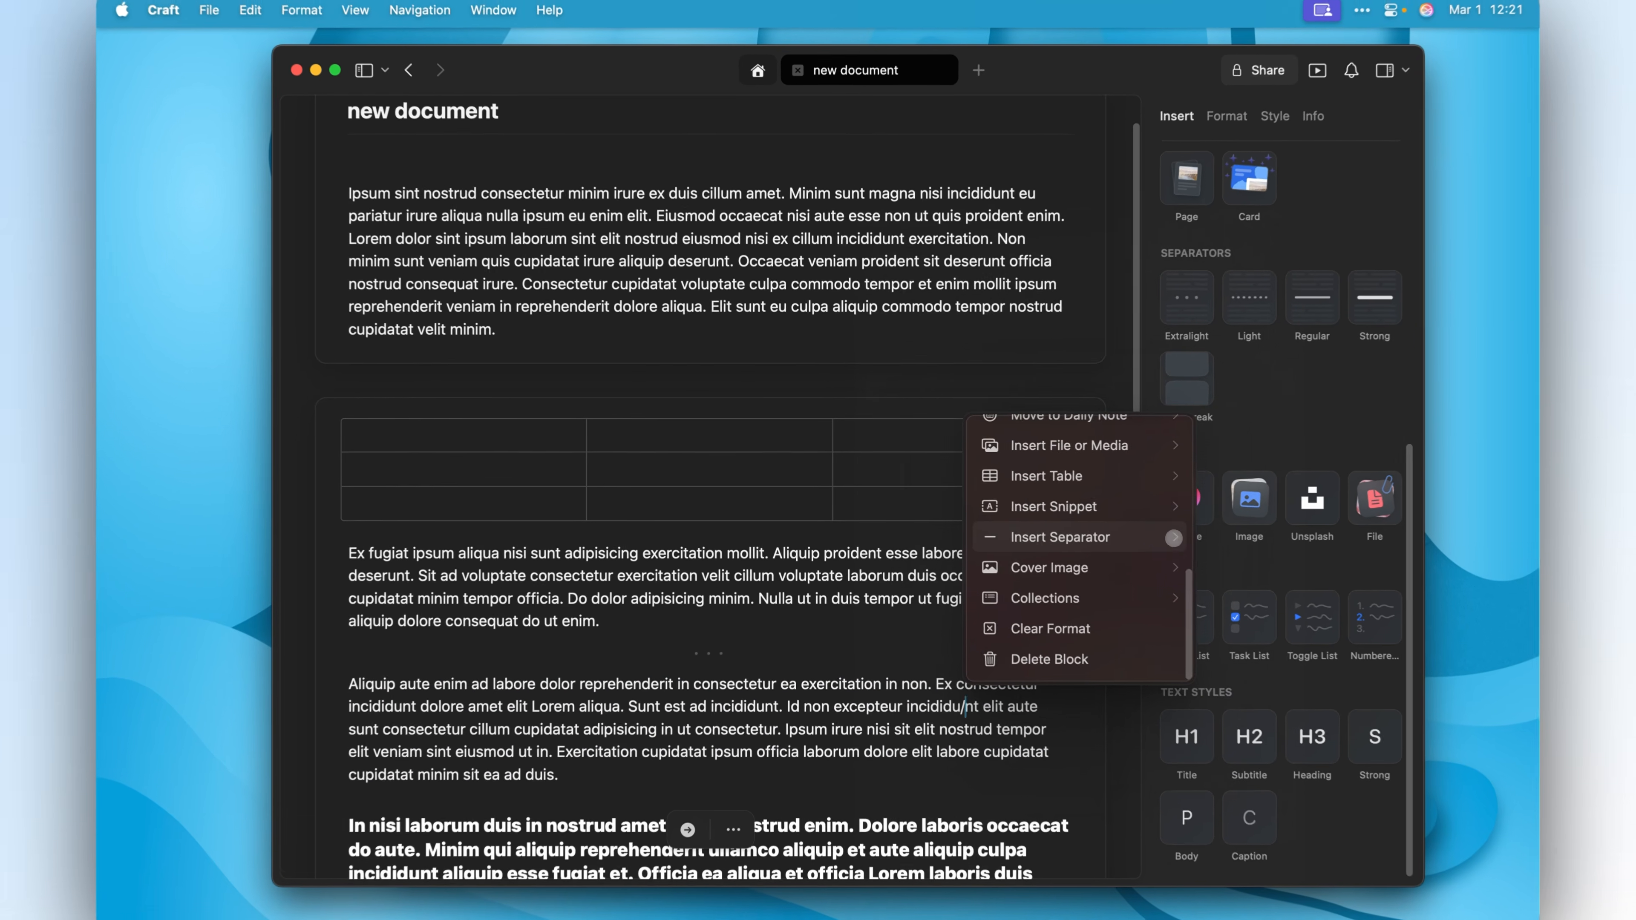
click(1140, 530)
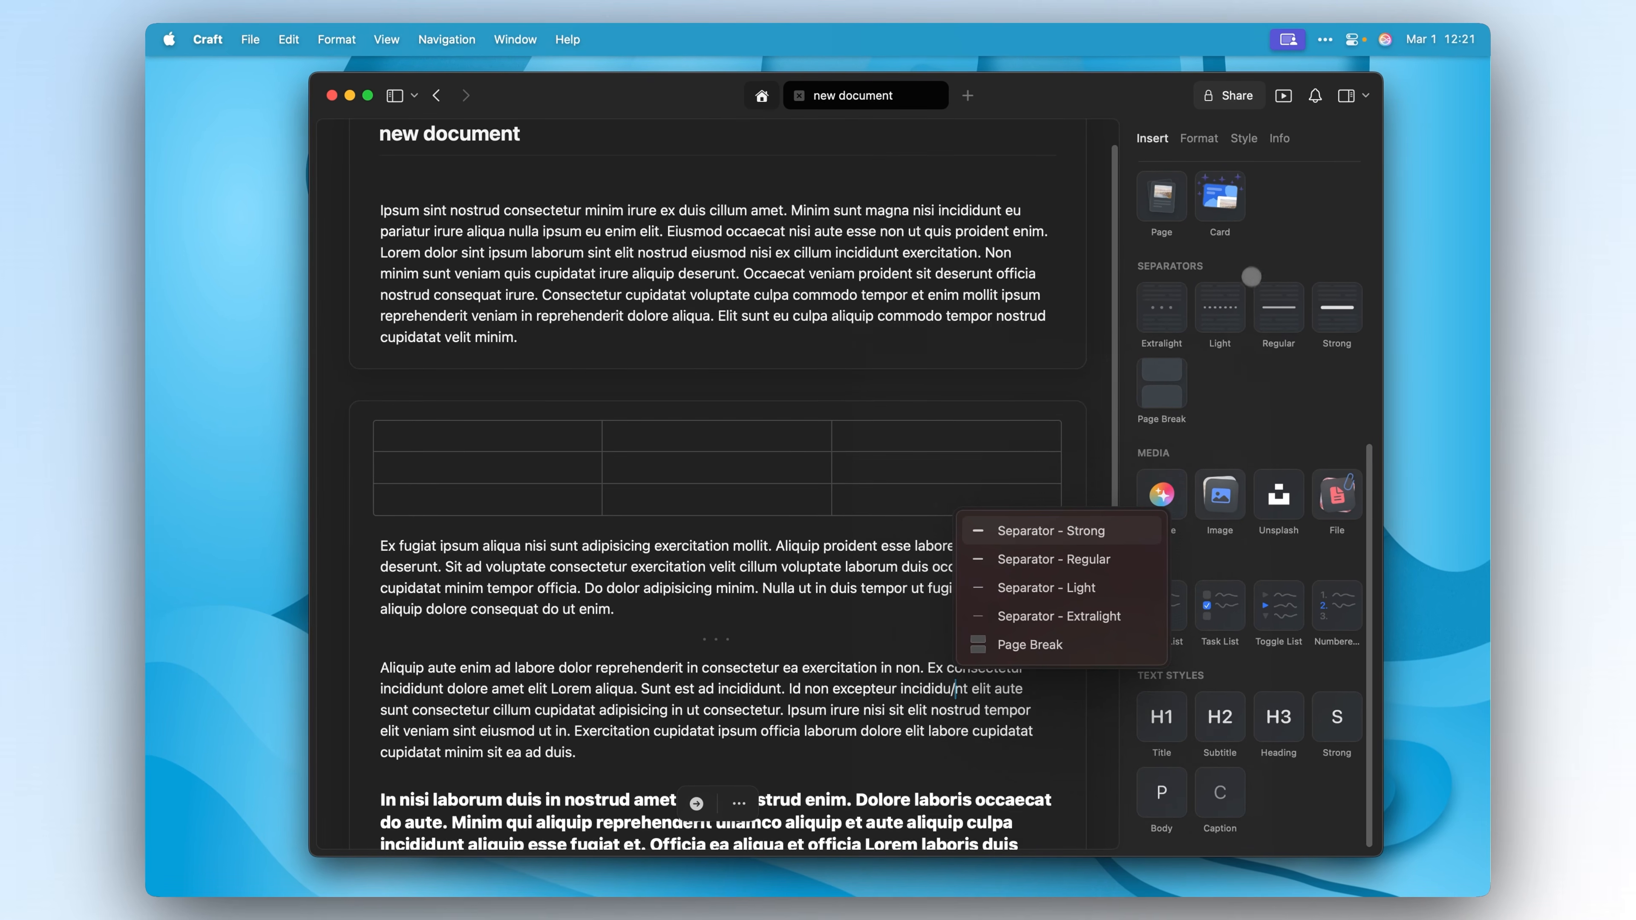
click(1272, 298)
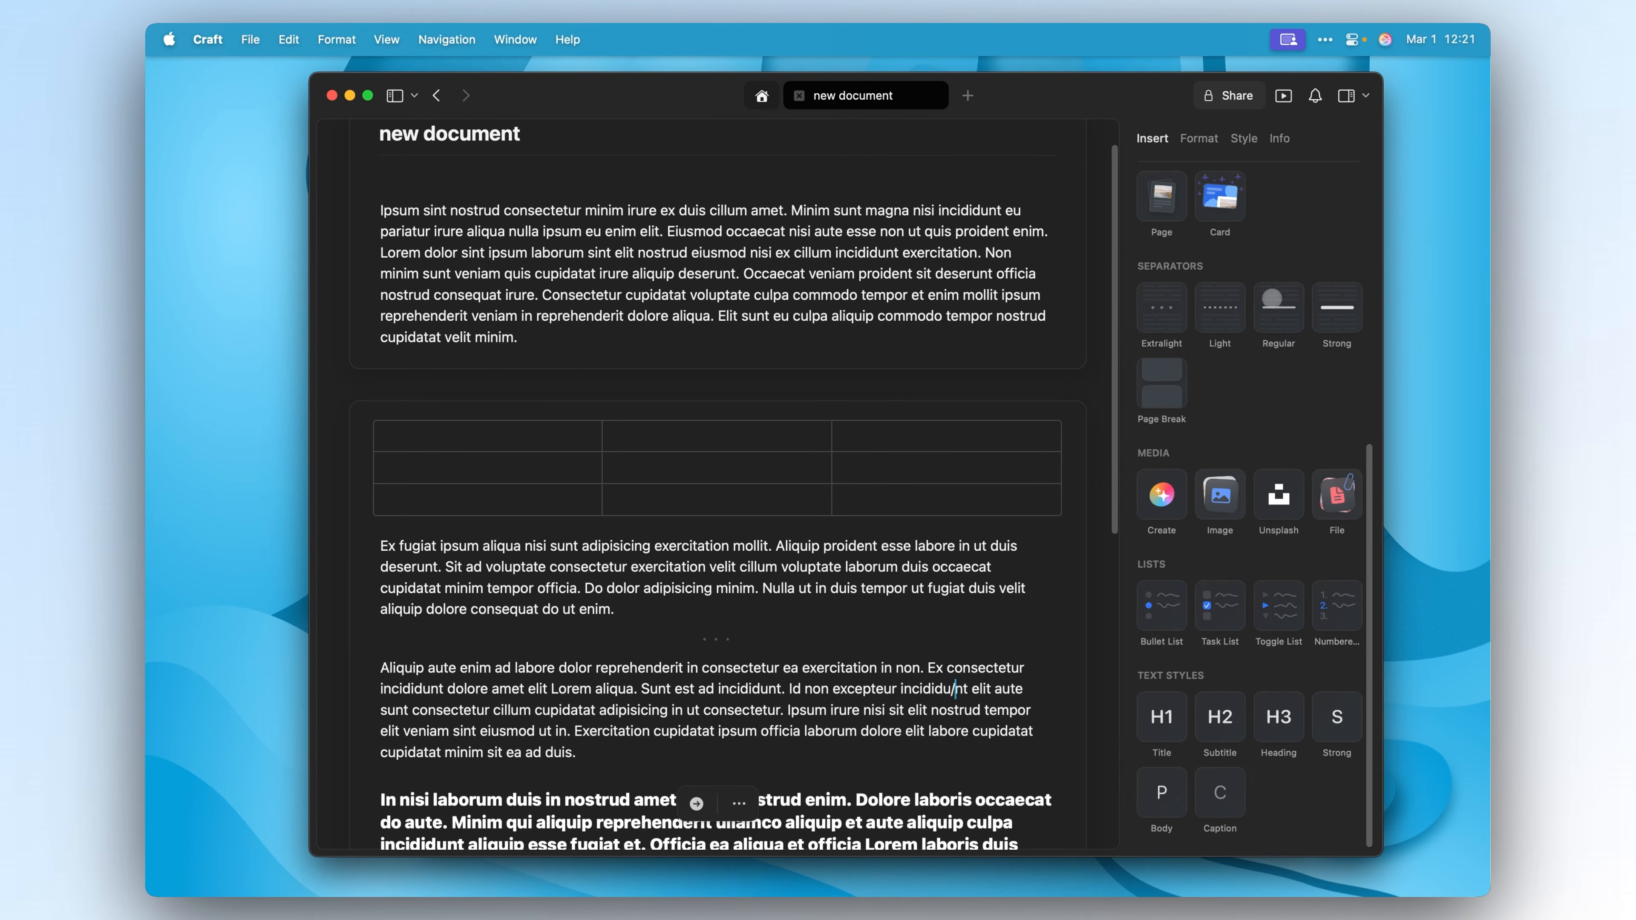
key(Escape)
key(Escape)
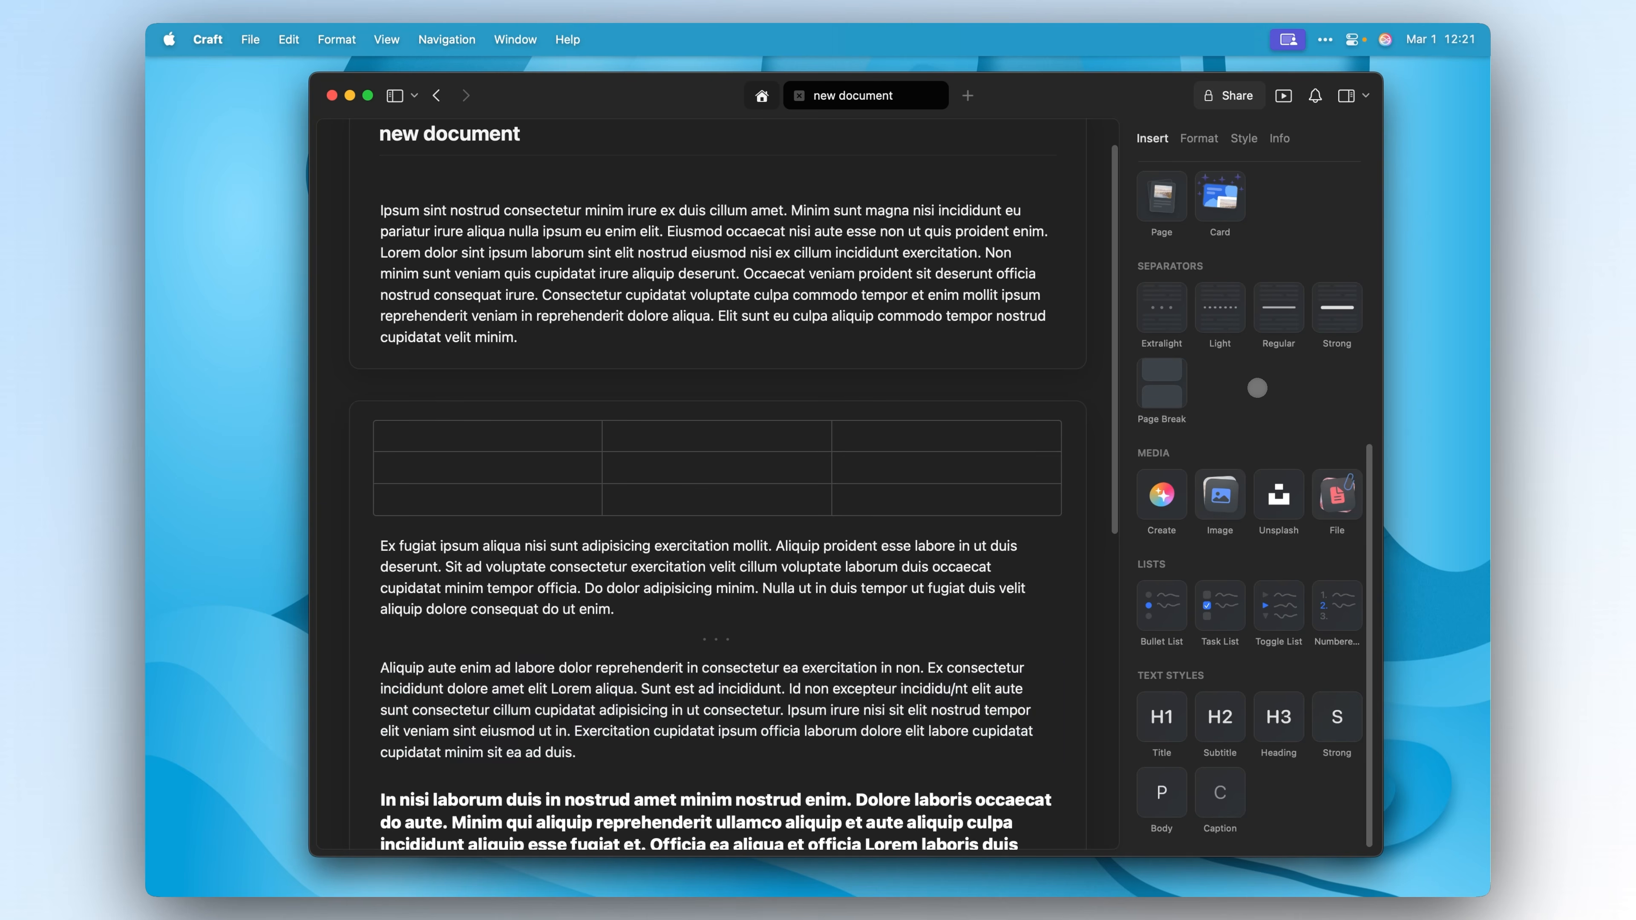
Select the second paragraph and examine its available formatting options.
scroll(1248, 399, up, 5)
click(1200, 140)
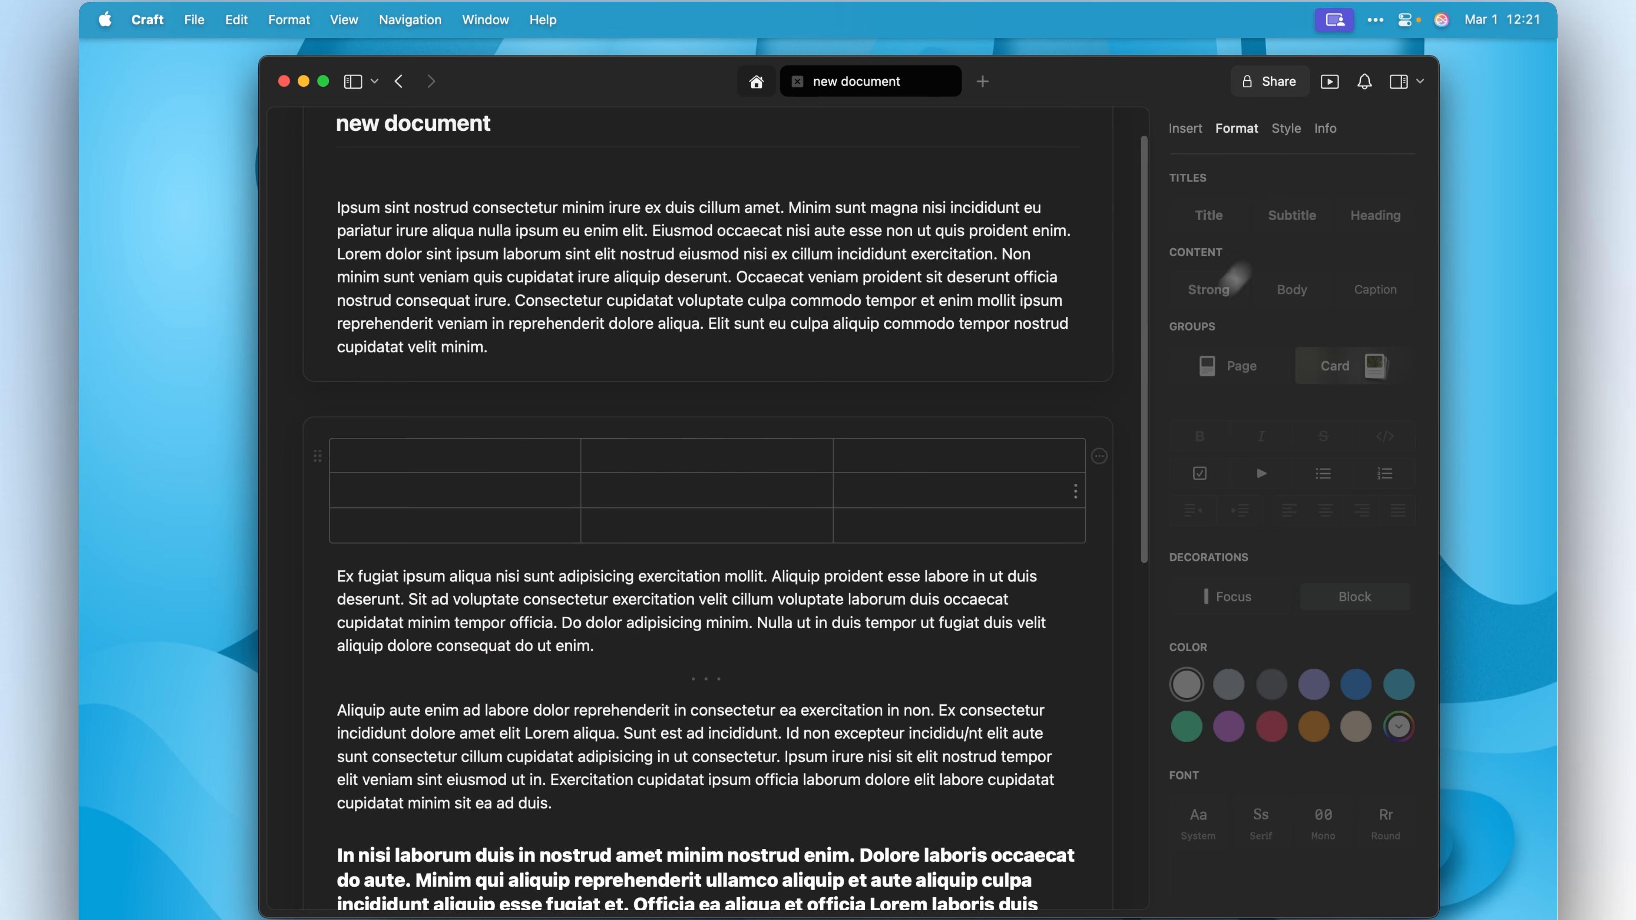
click(806, 593)
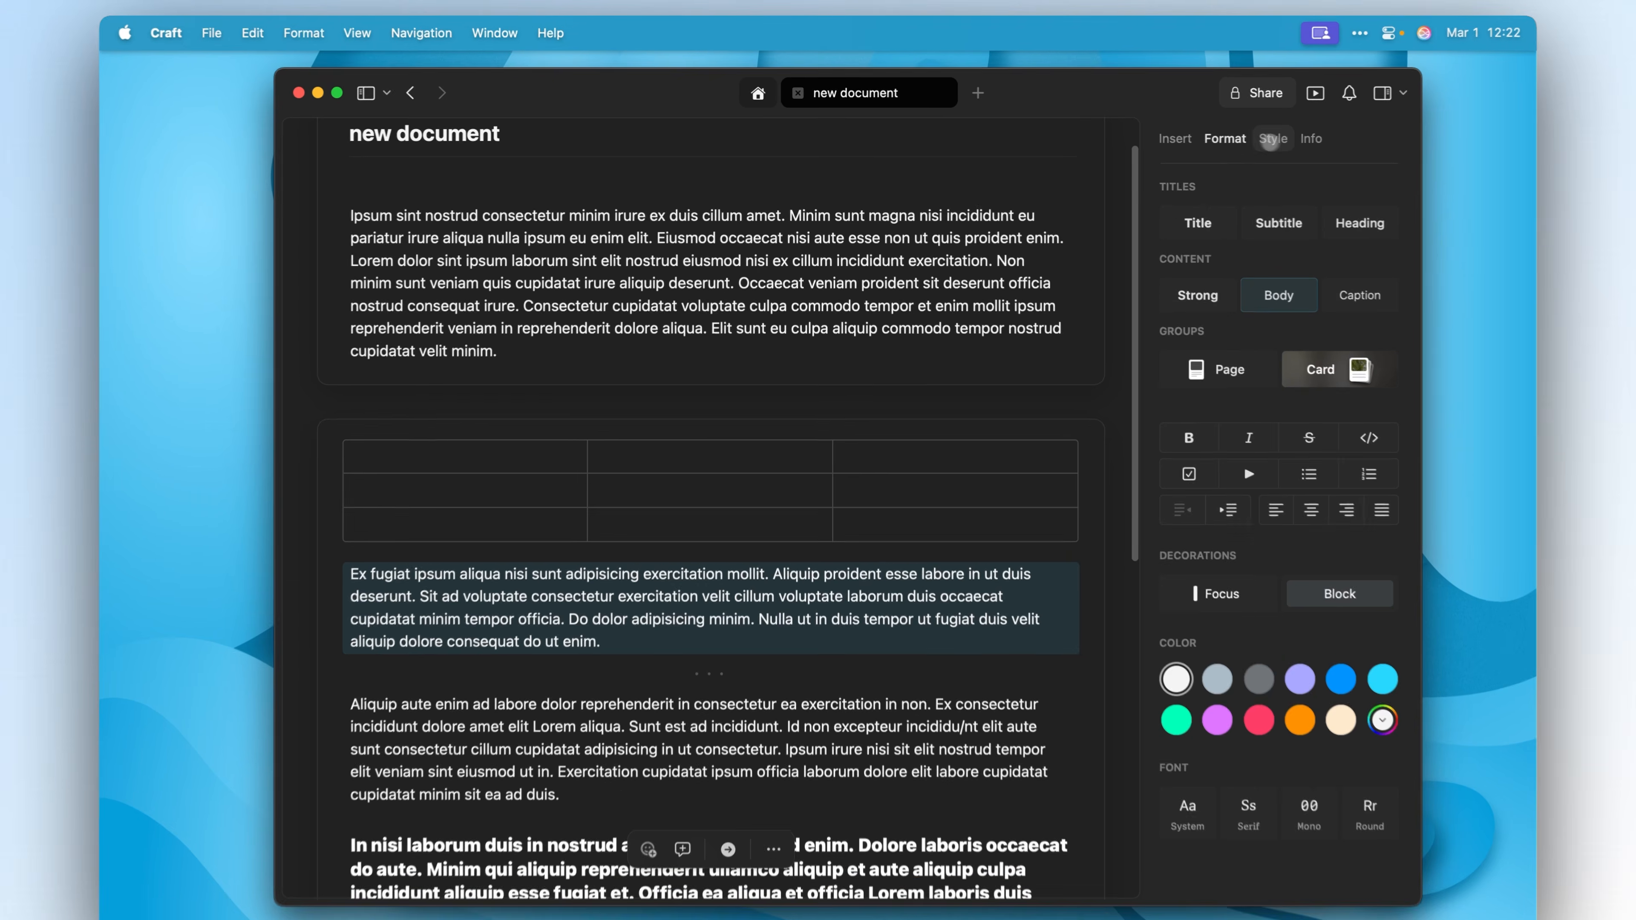
Examine the document's style settings and browse Craft's styles in the Style Gallery.
click(1243, 138)
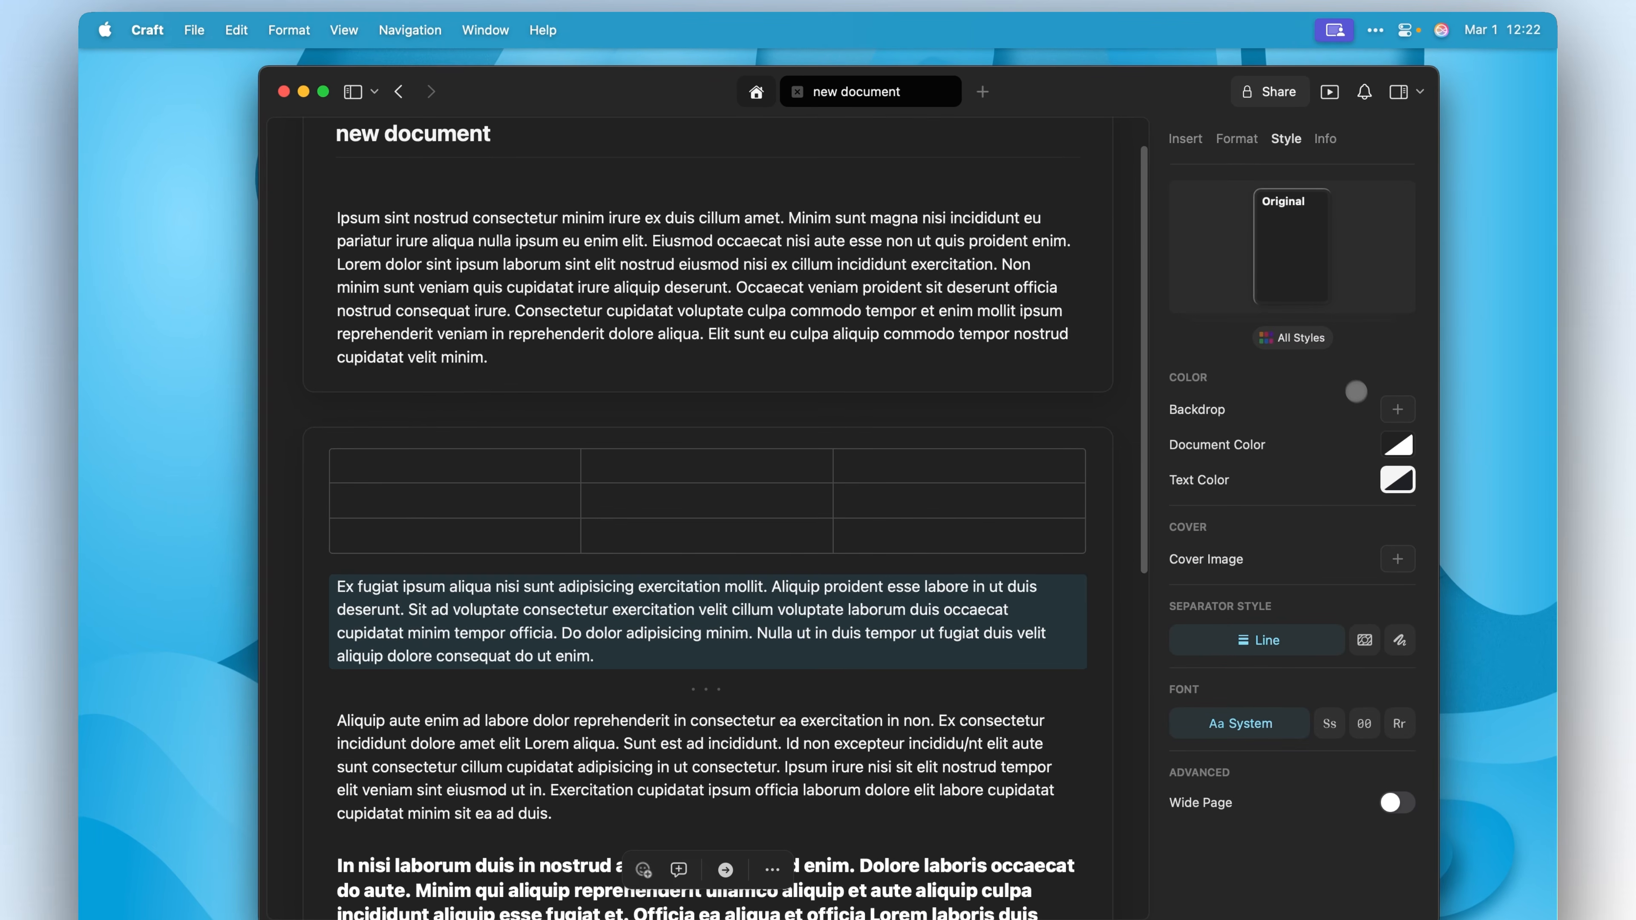
click(1292, 338)
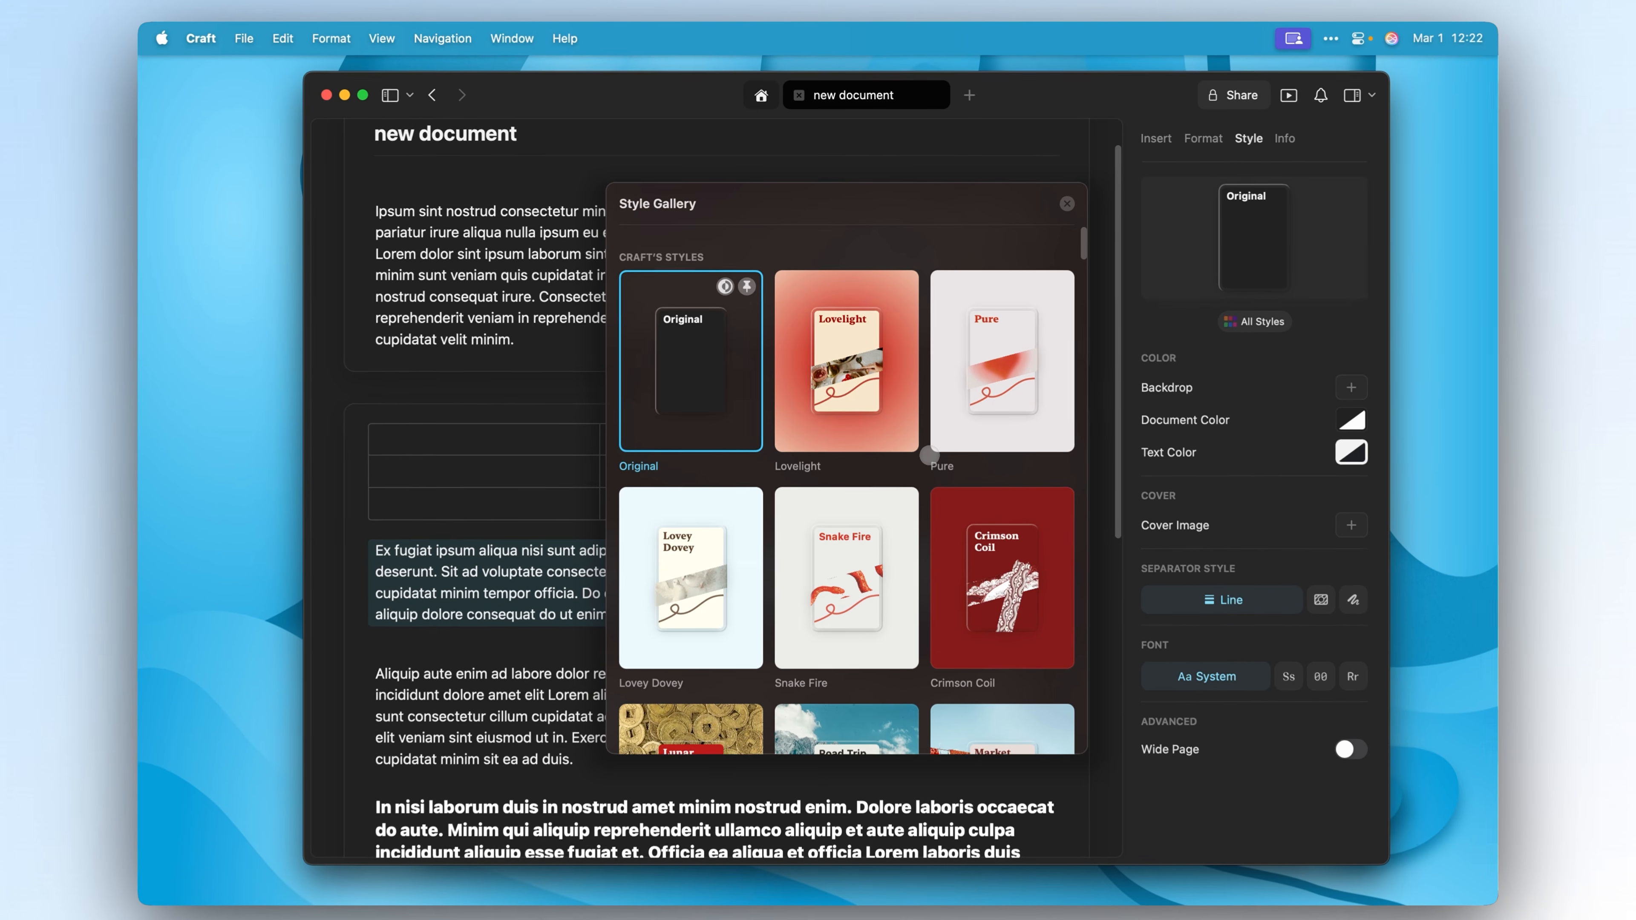
scroll(939, 482, down, 3)
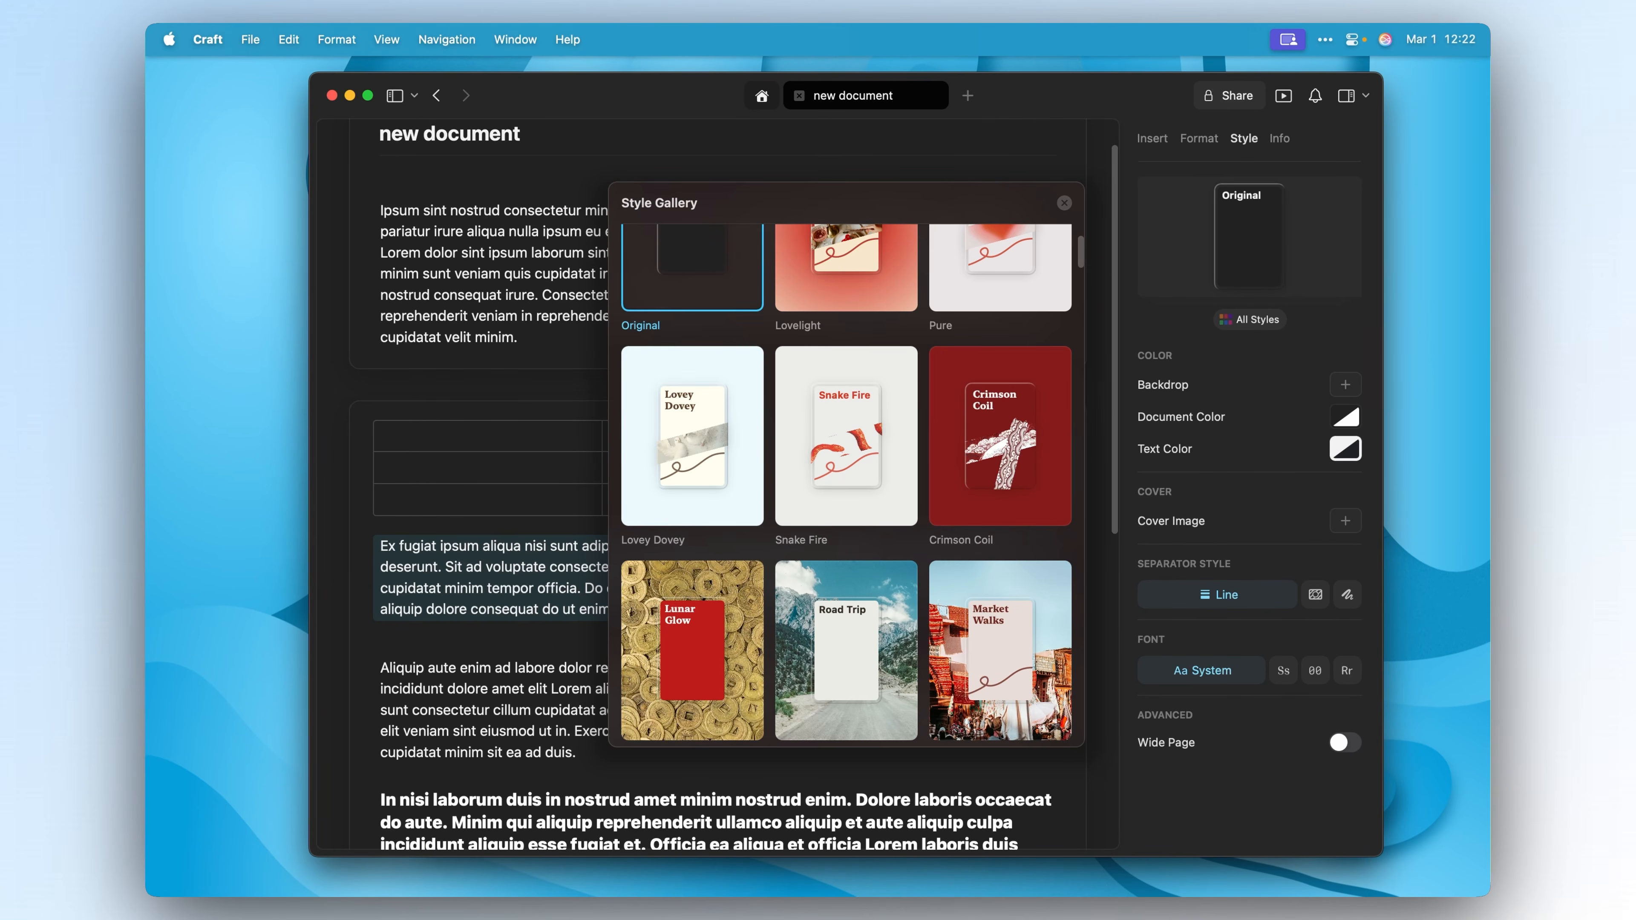
scroll(928, 451, down, 5)
scroll(926, 450, down, 4)
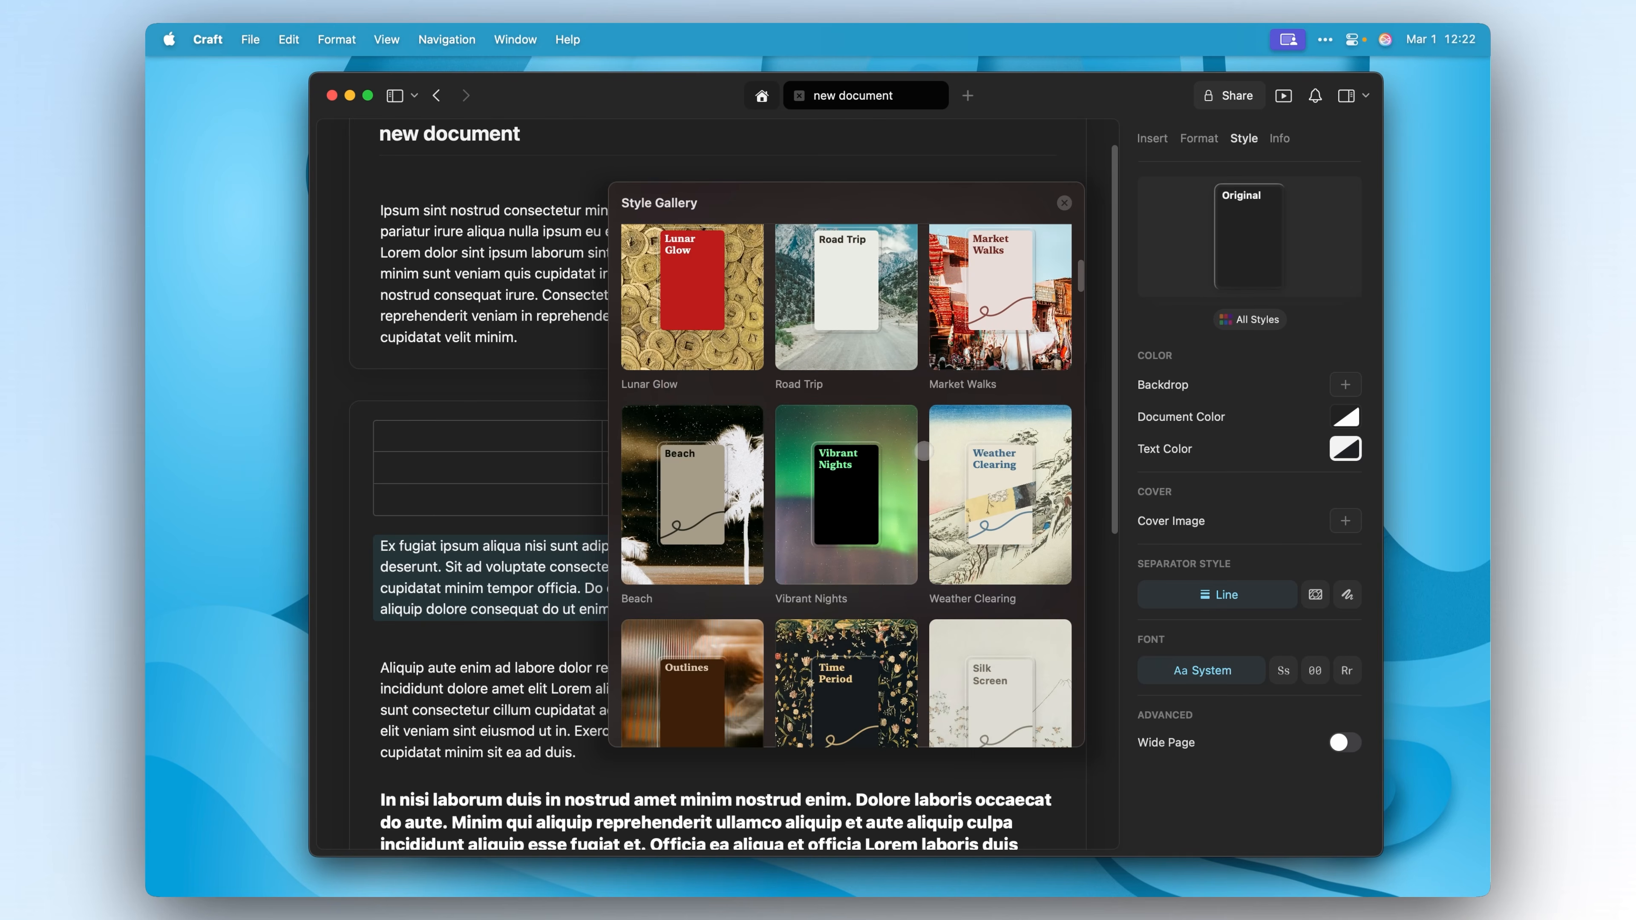
scroll(923, 451, down, 5)
scroll(921, 451, down, 5)
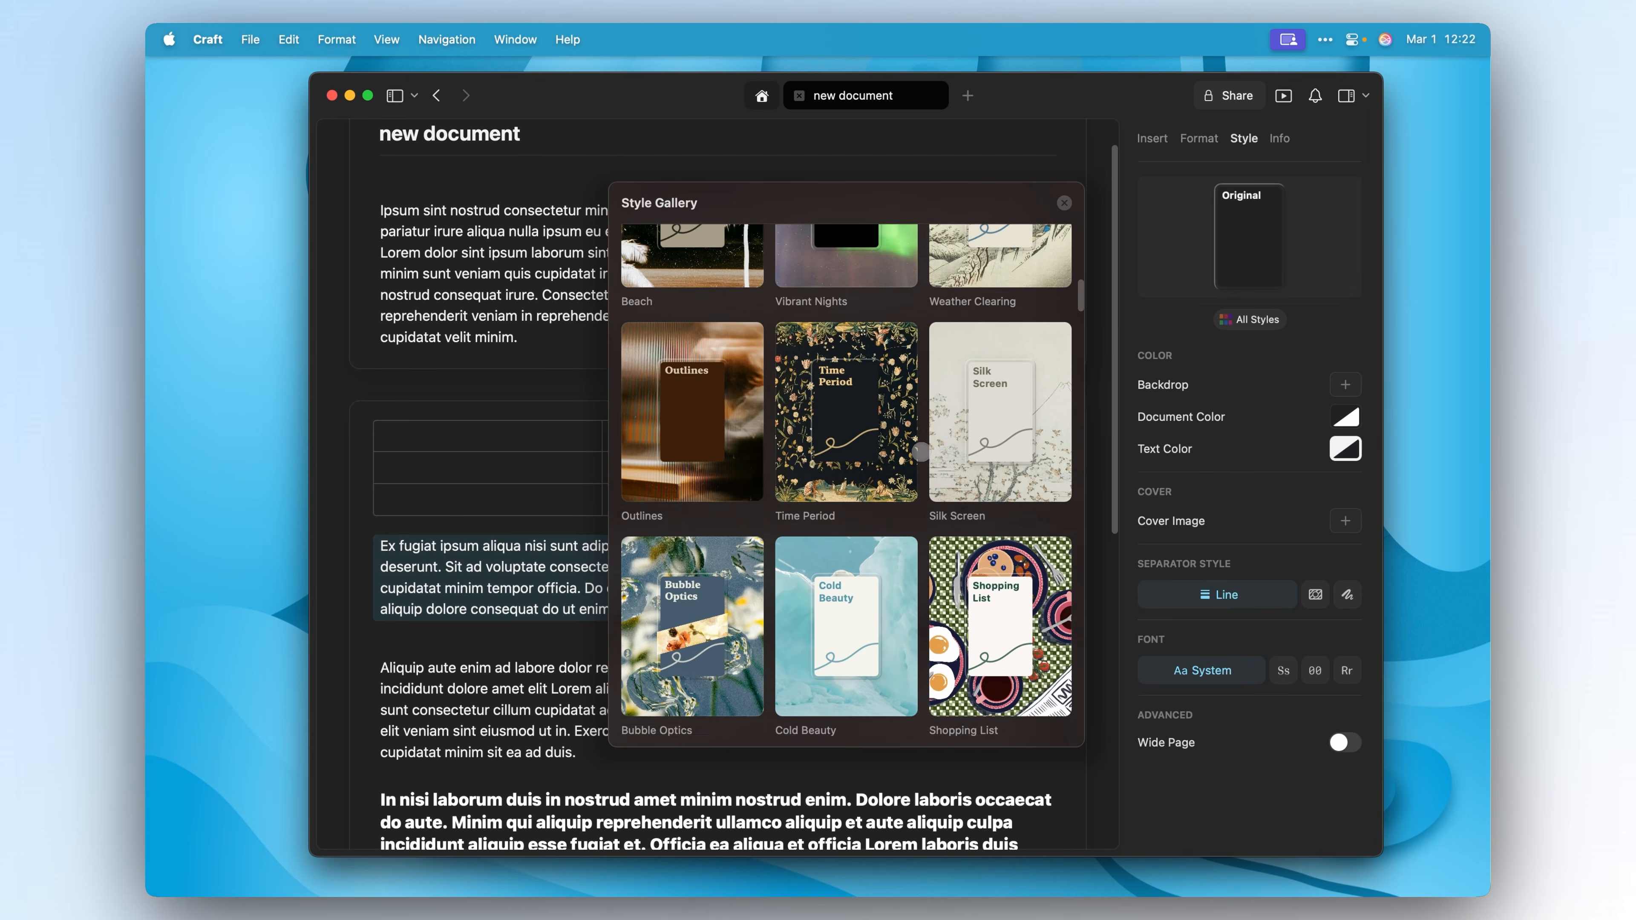
scroll(921, 454, down, 7)
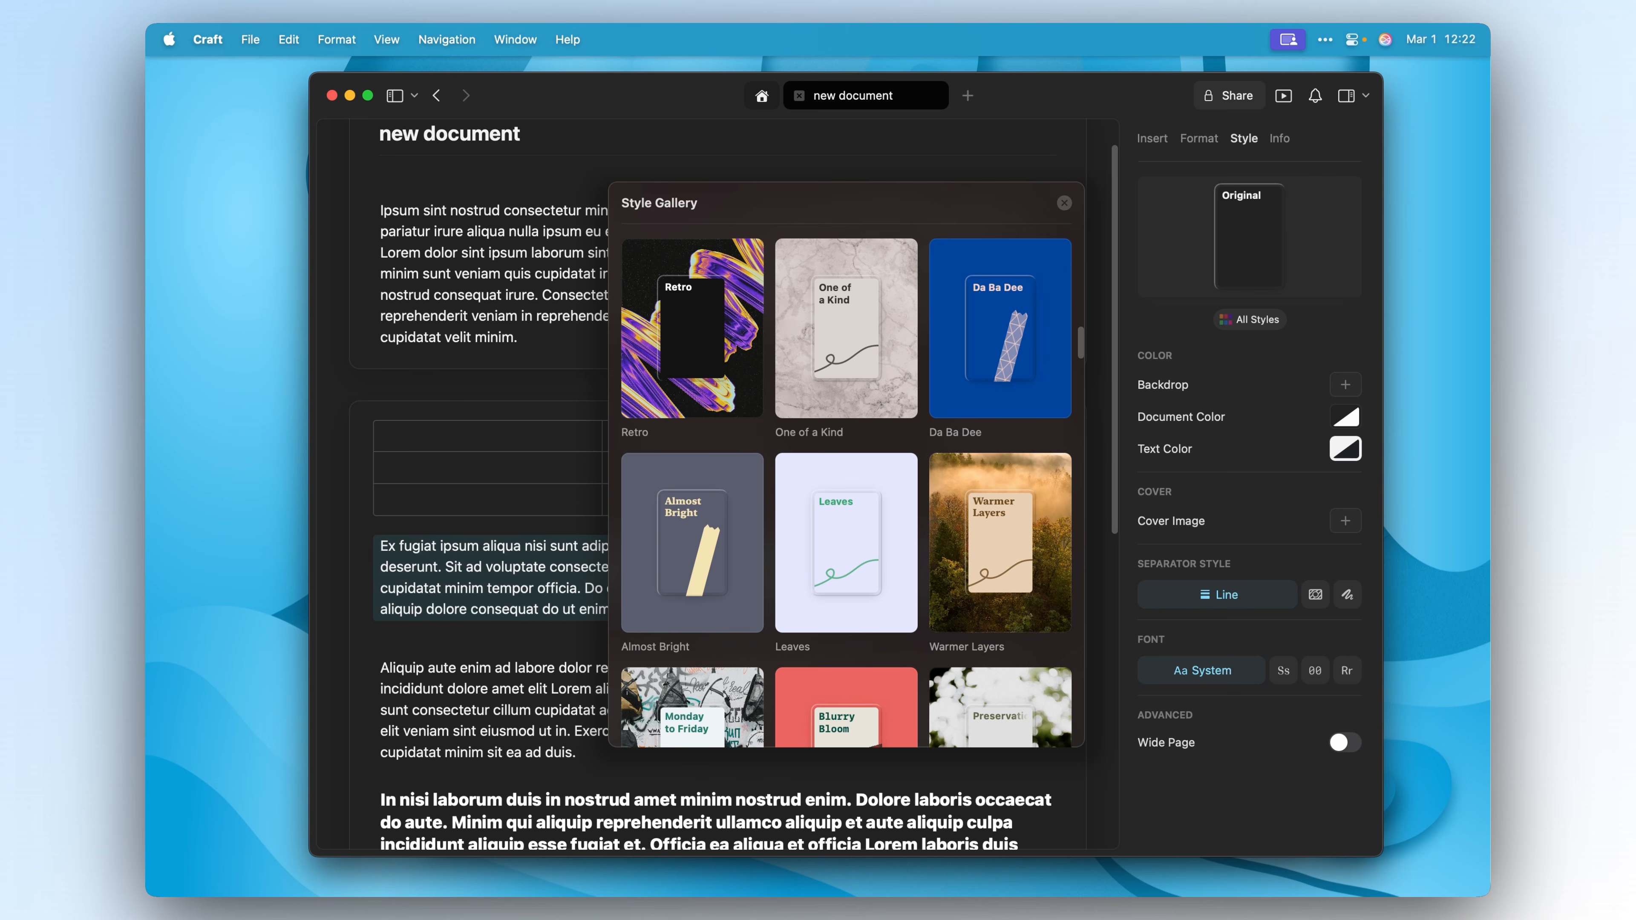
scroll(926, 448, up, 15)
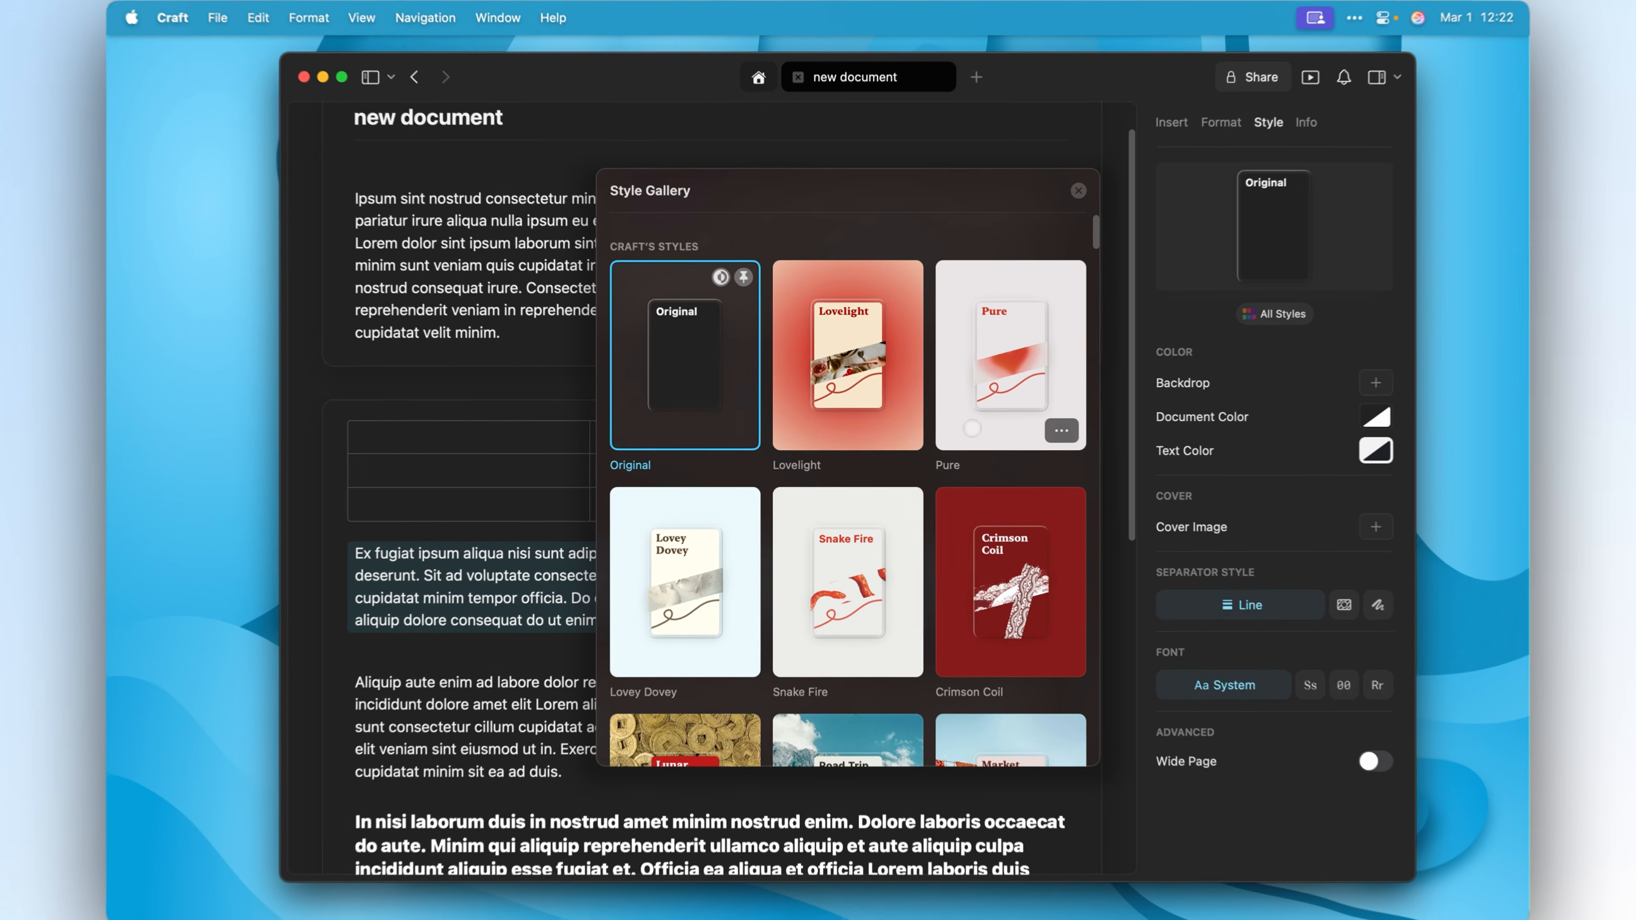
Try the Pure style on the document, review its look throughout, and restore the Original style.
click(968, 430)
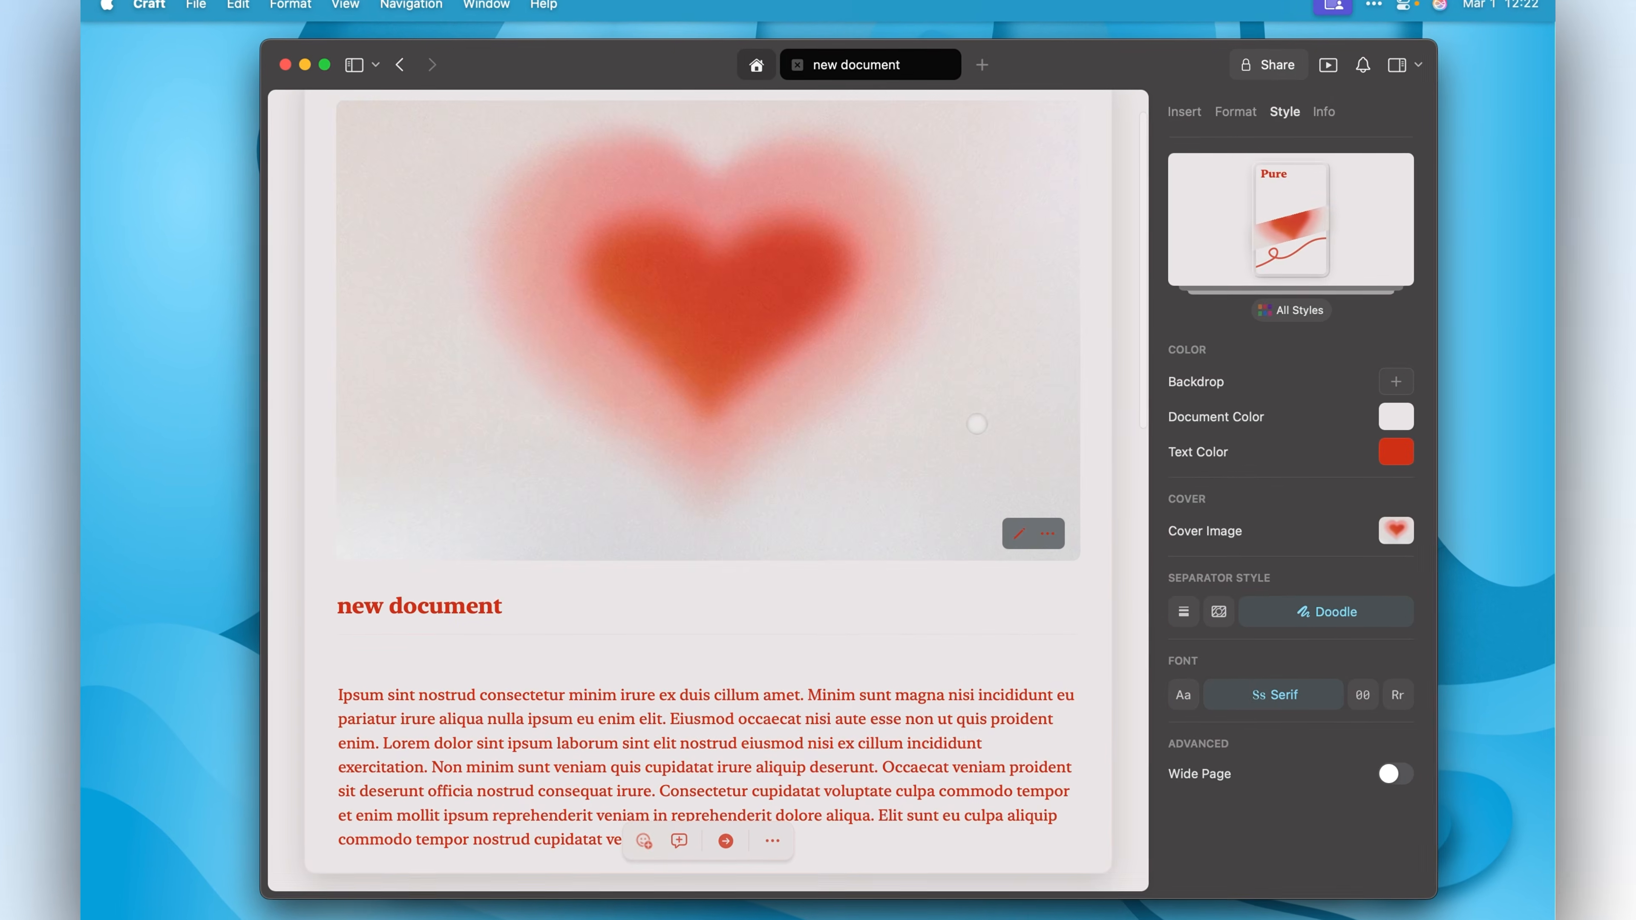
scroll(942, 433, down, 15)
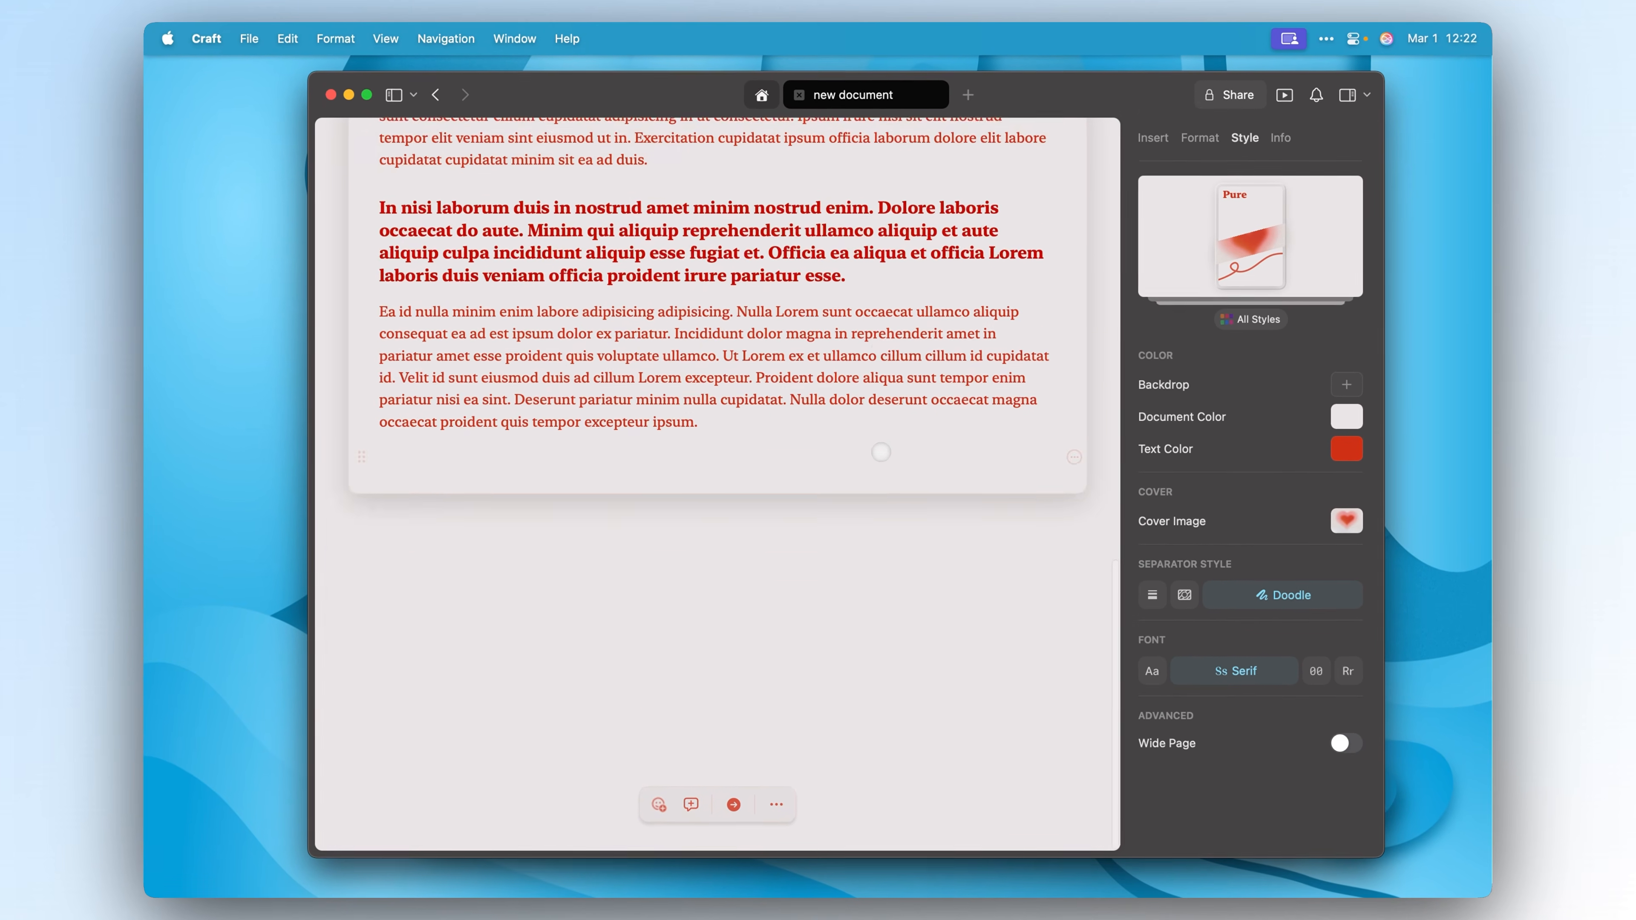
scroll(881, 451, up, 15)
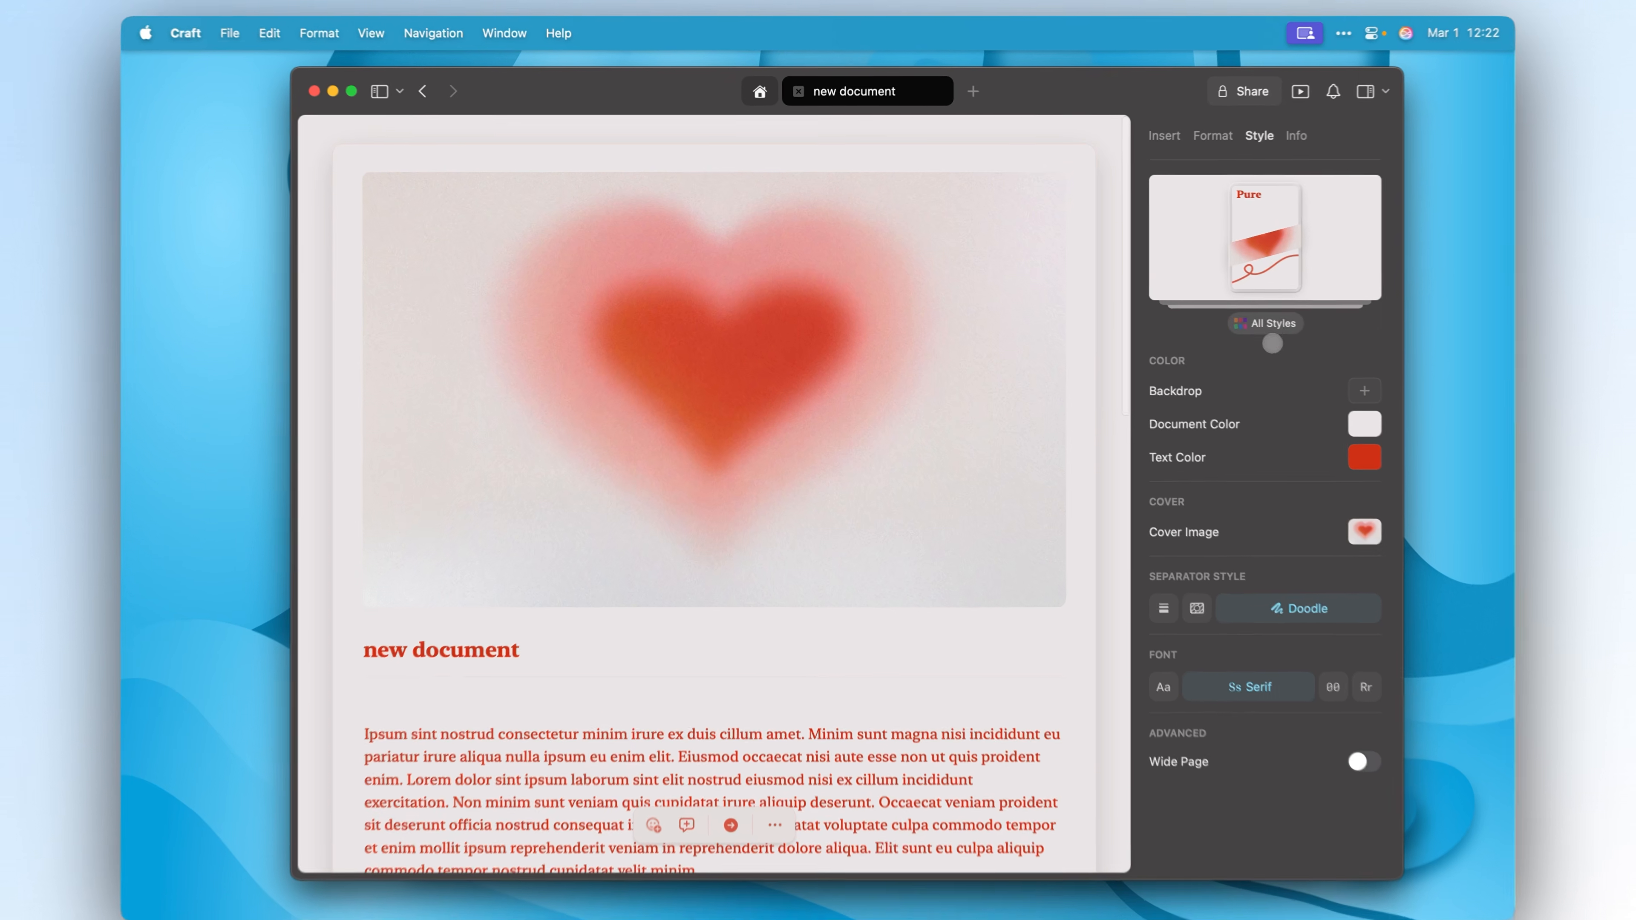
click(1250, 319)
click(712, 358)
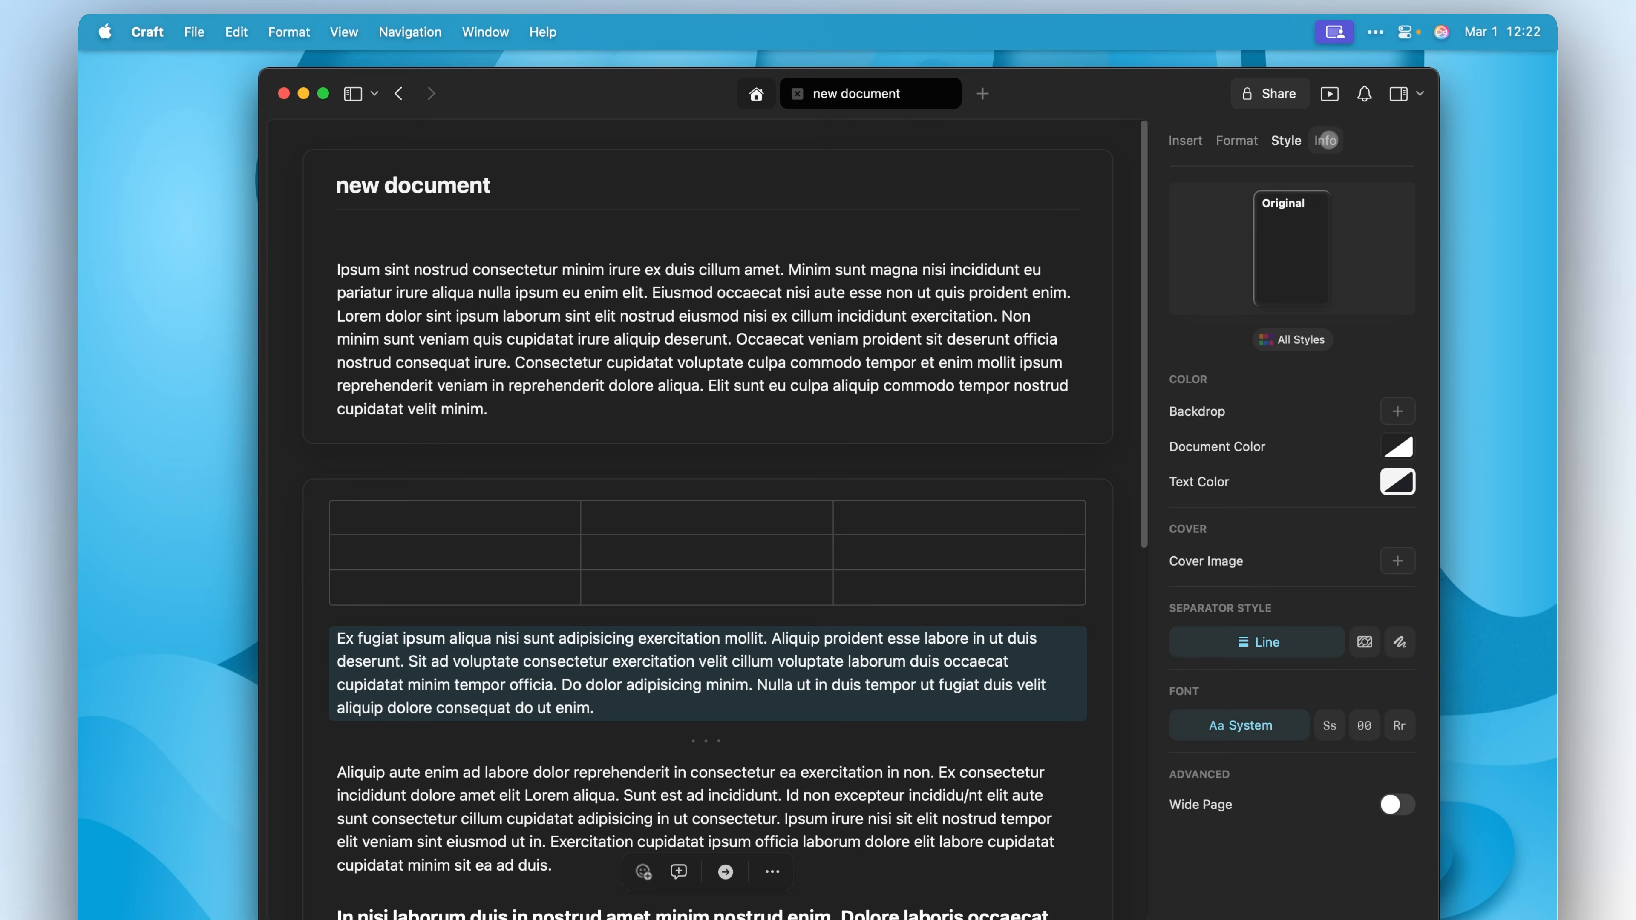
Look through the document's page info, expanding and collapsing the Properties, Actions and Location sections.
click(1324, 133)
click(1350, 245)
click(1371, 240)
click(1353, 277)
click(1353, 279)
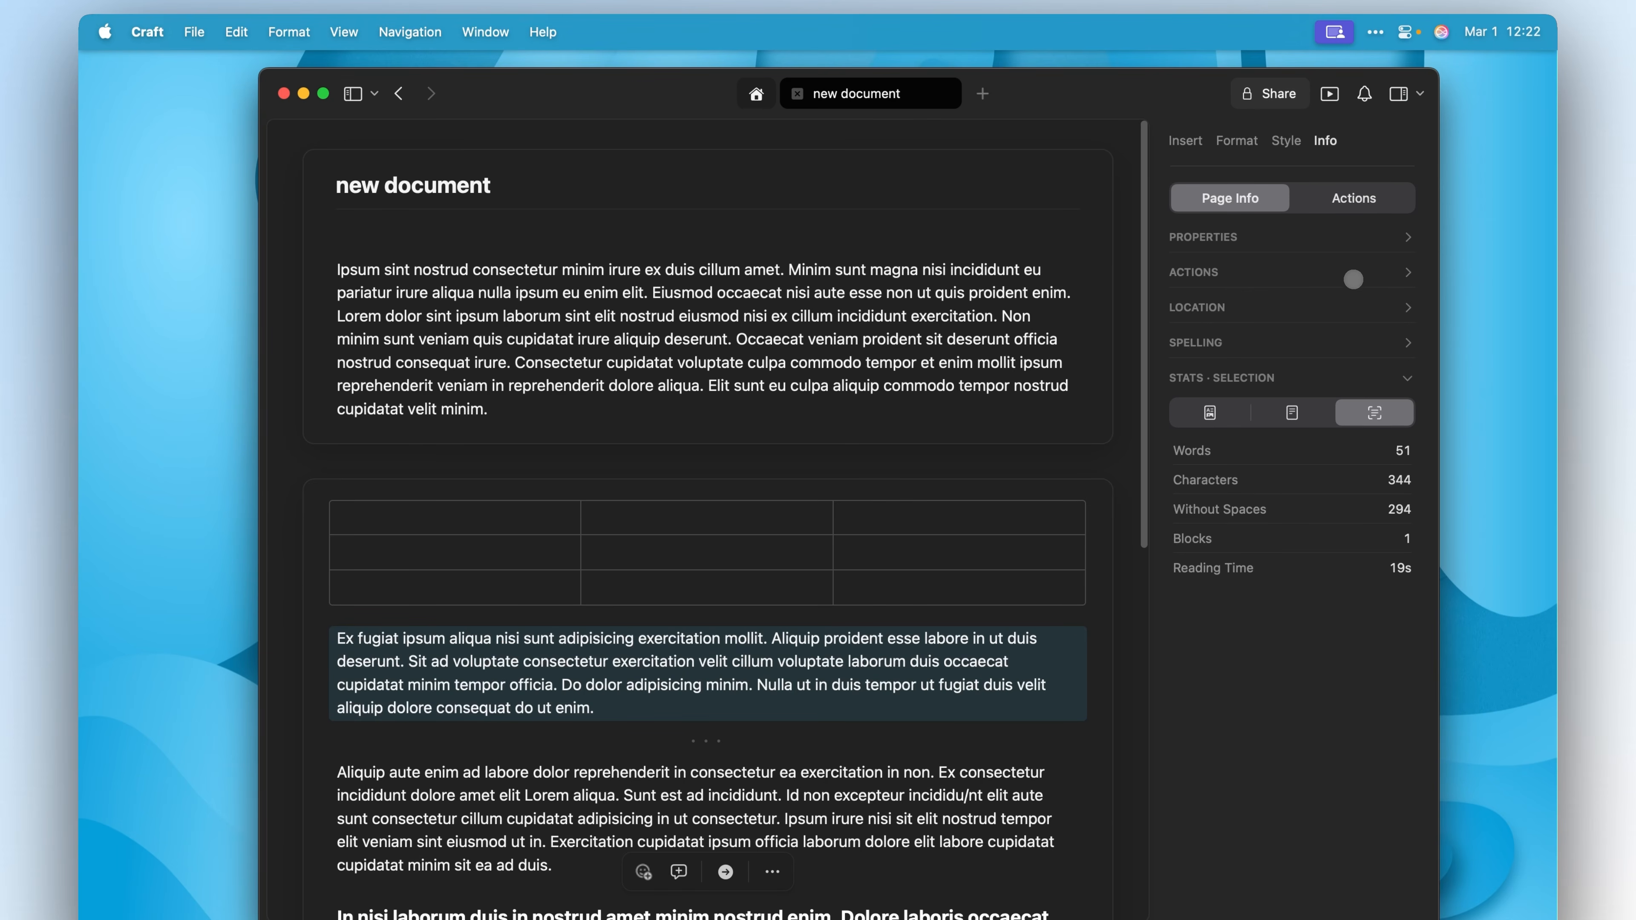
click(1344, 312)
click(1355, 303)
Toggle the inspector sidebar's visibility and leave it hidden.
click(1401, 94)
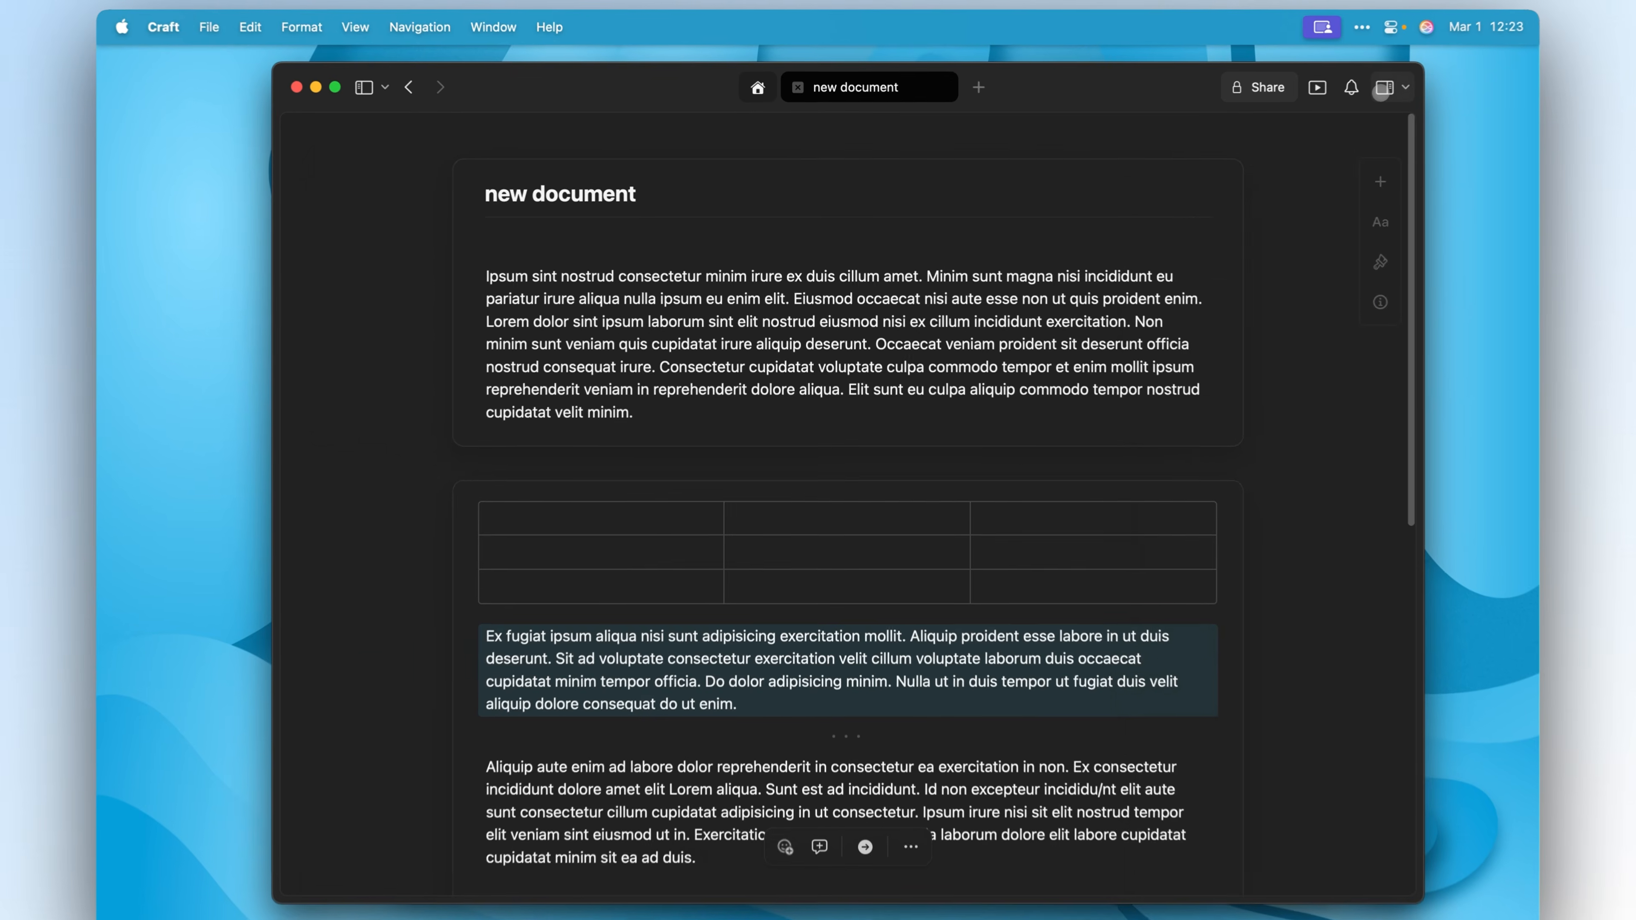
click(1345, 96)
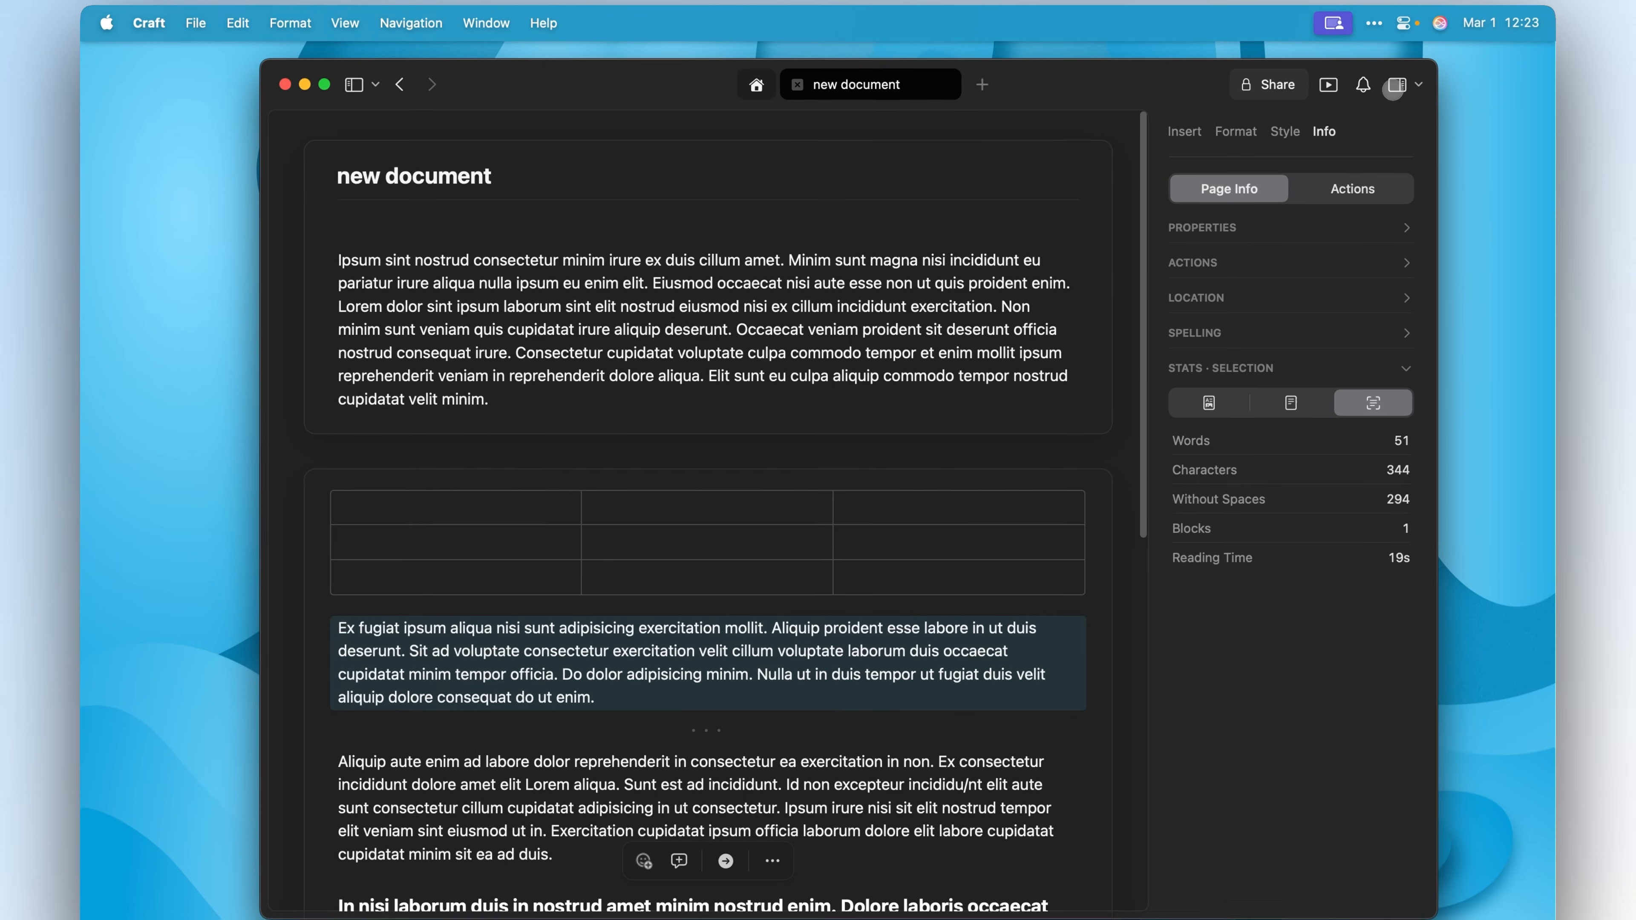
click(1394, 87)
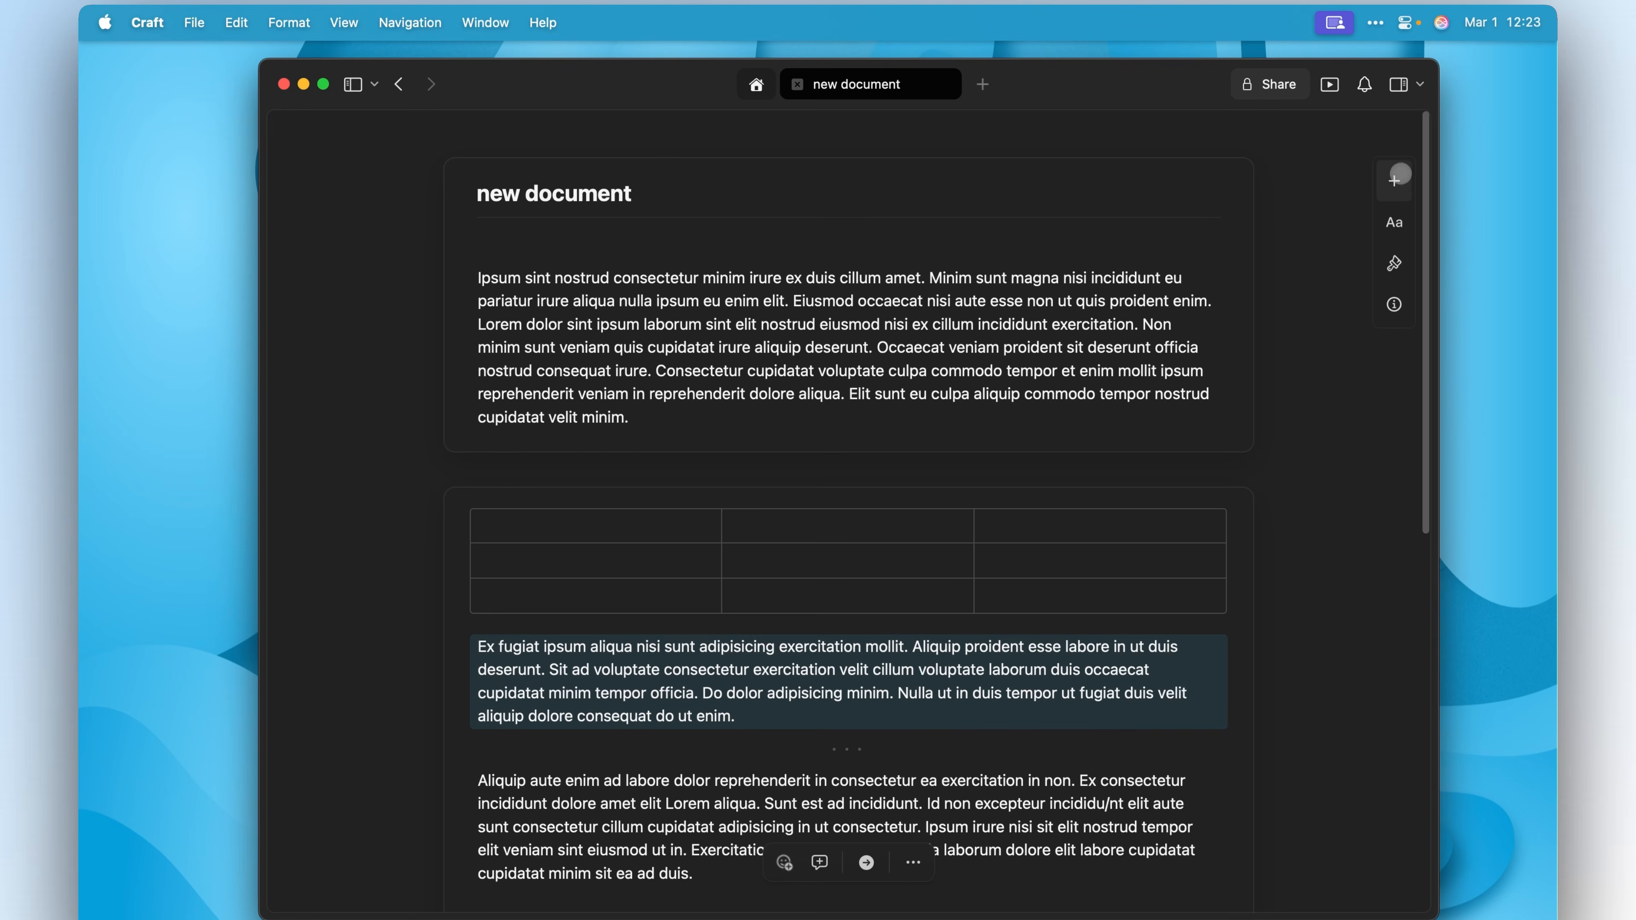
View the insert, format, style and info options one after another while the inspector sidebar is hidden.
click(1394, 183)
click(1394, 222)
click(1395, 264)
click(1394, 304)
scroll(991, 785, down, 2)
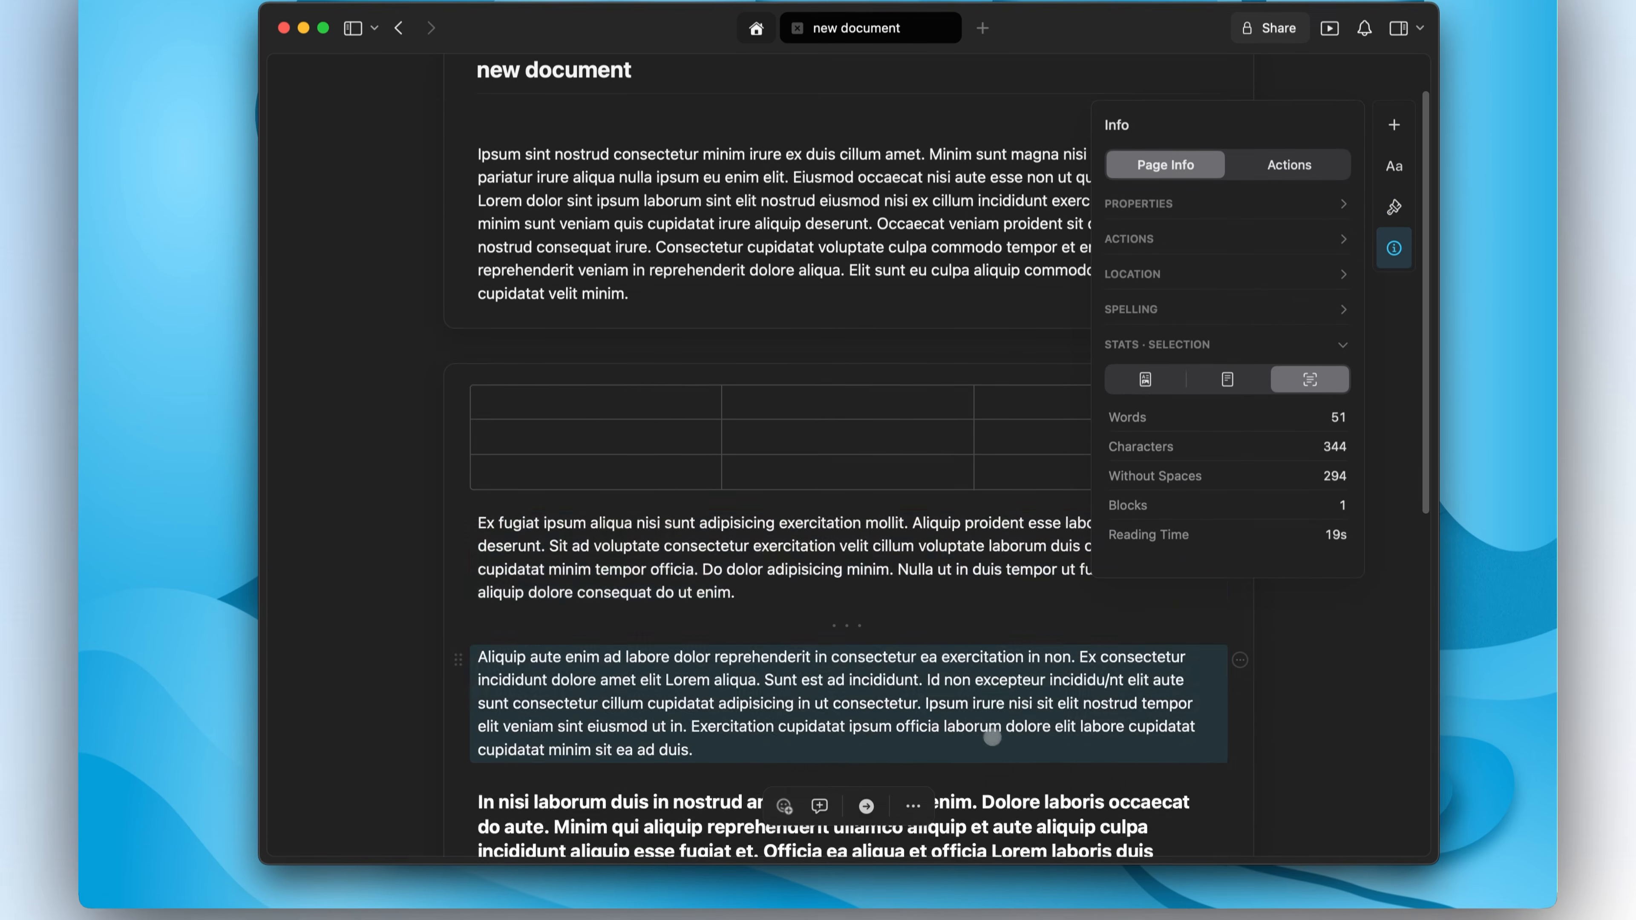
Bring up the slash commands inside the third paragraph, after "Ipsum irure", and remove the slash again.
click(990, 850)
click(1001, 694)
text(/)
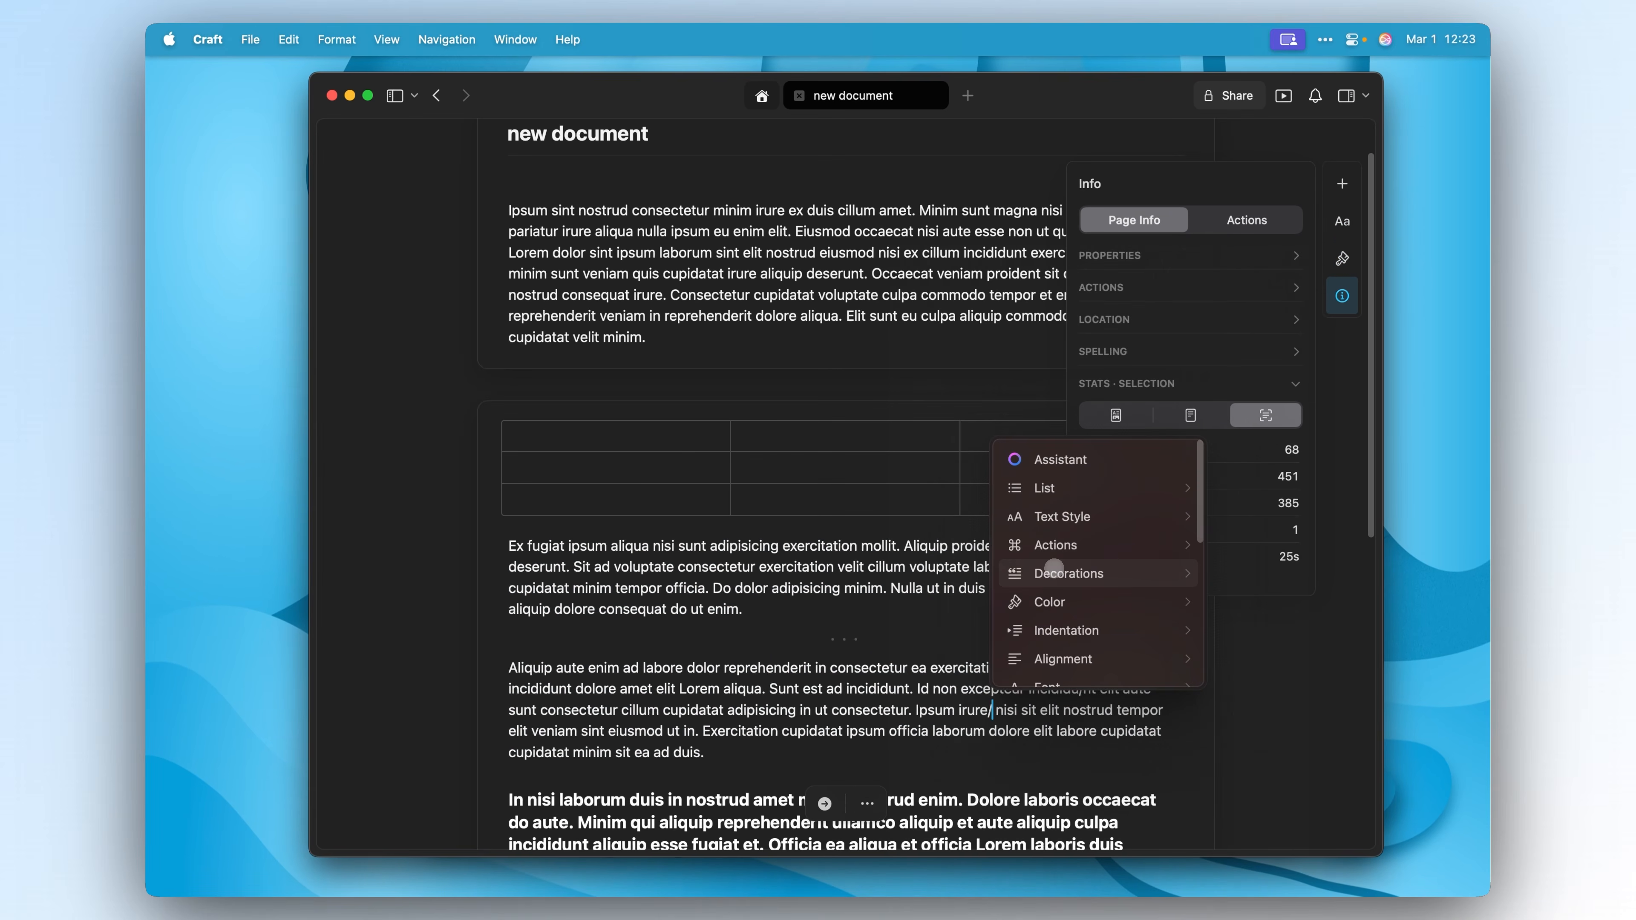
key(BackSpace)
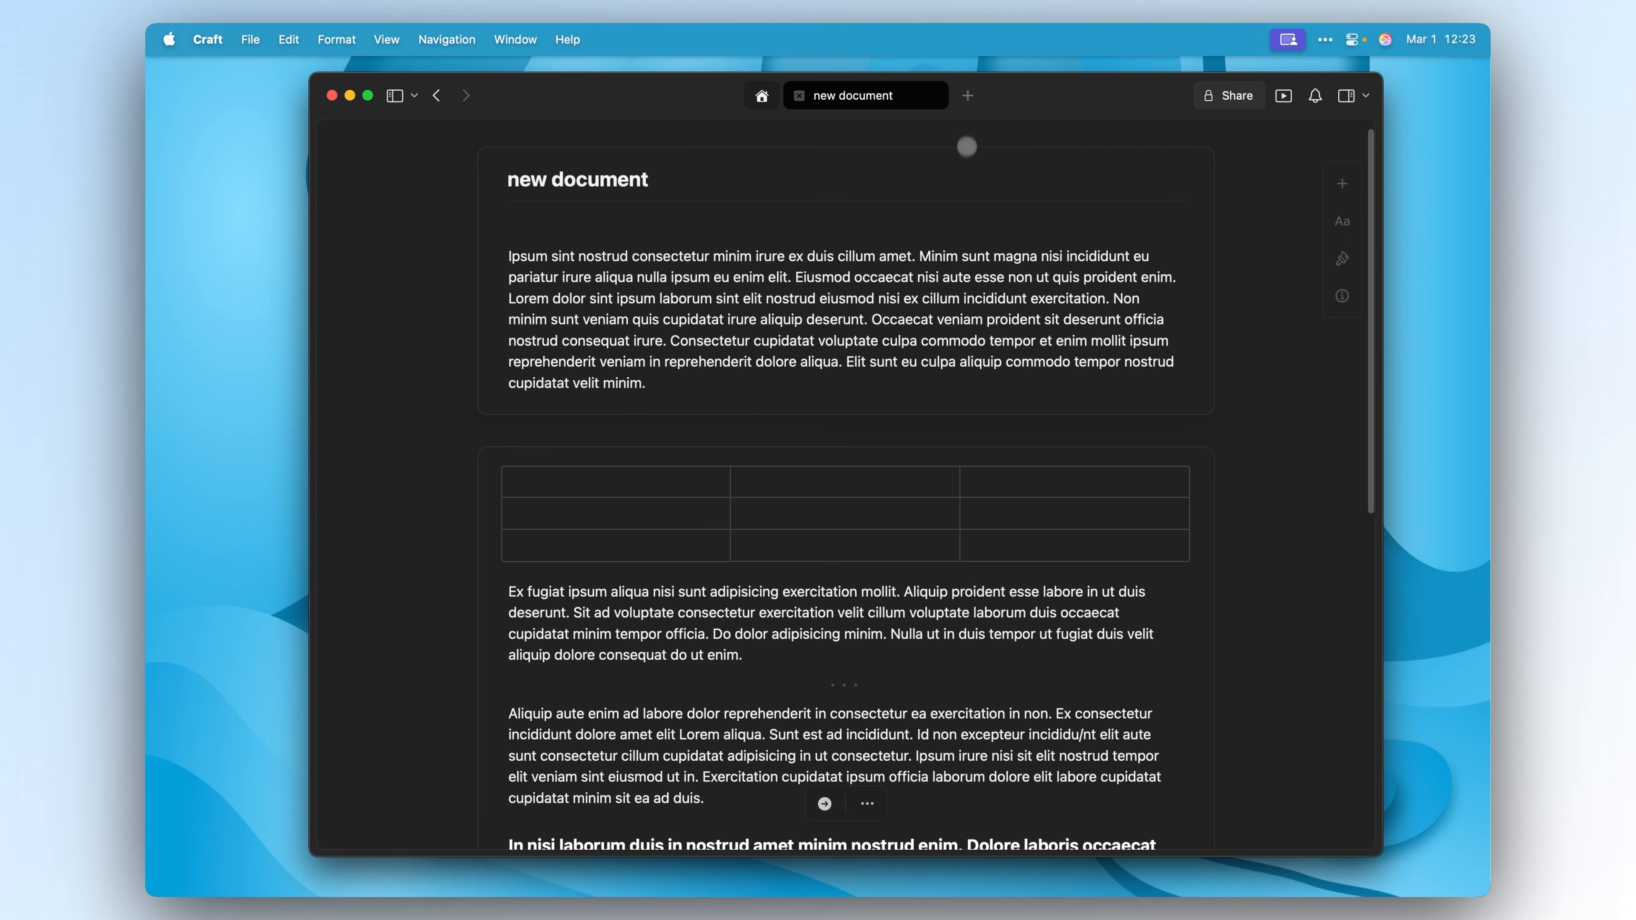
Create a document titled "another doc" in a new tab and paste the first line of placeholder text into it.
click(967, 96)
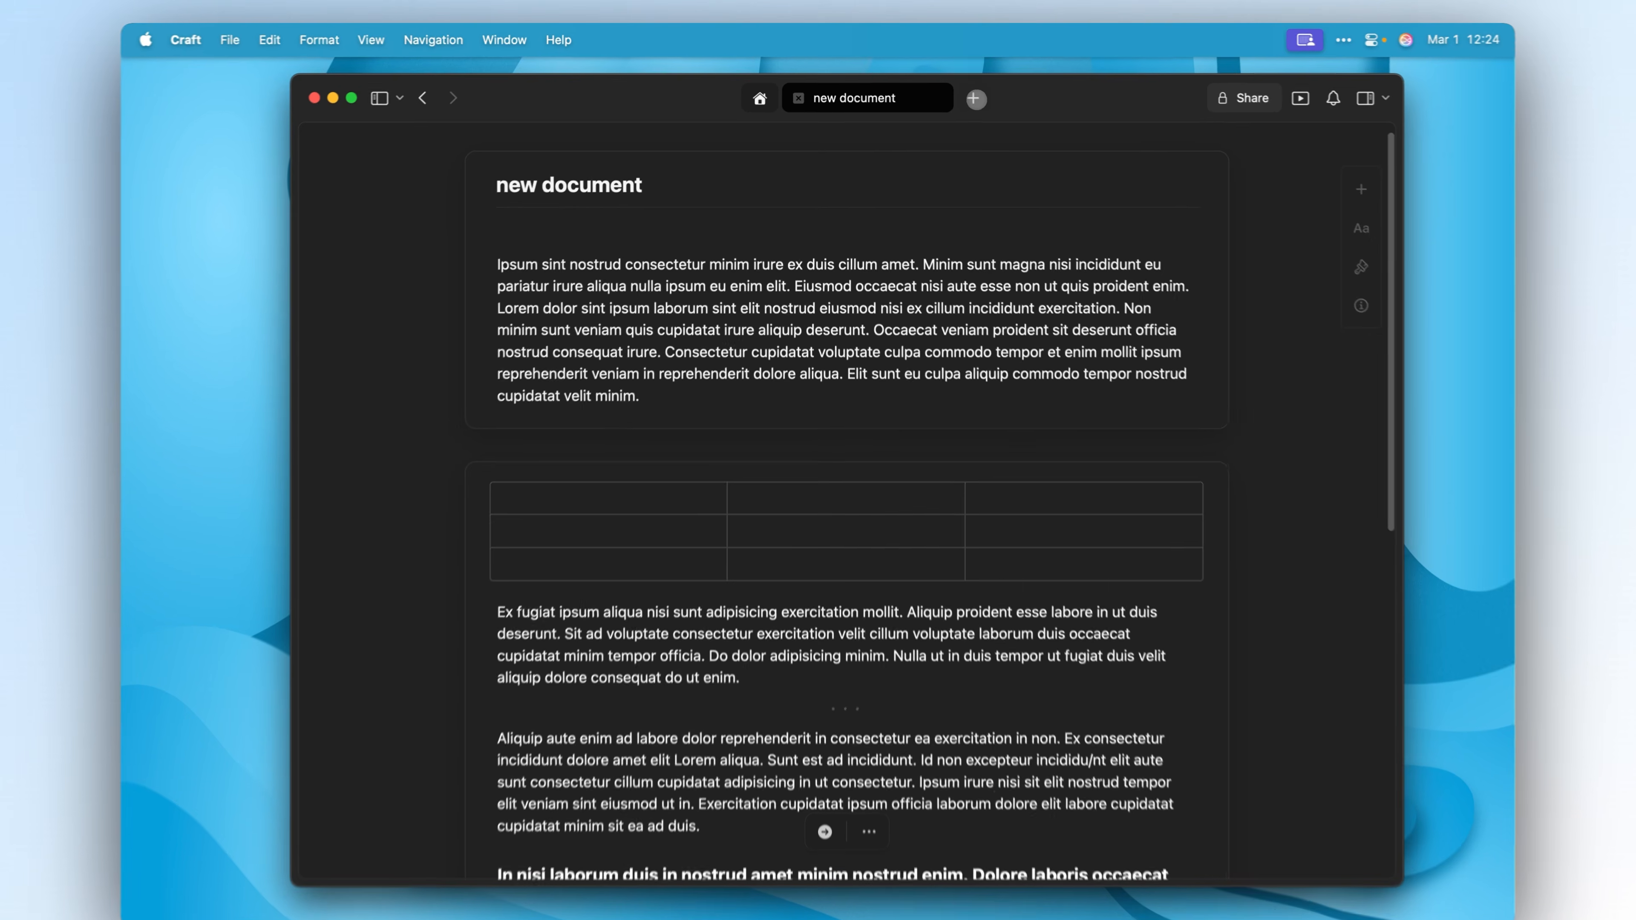
click(865, 369)
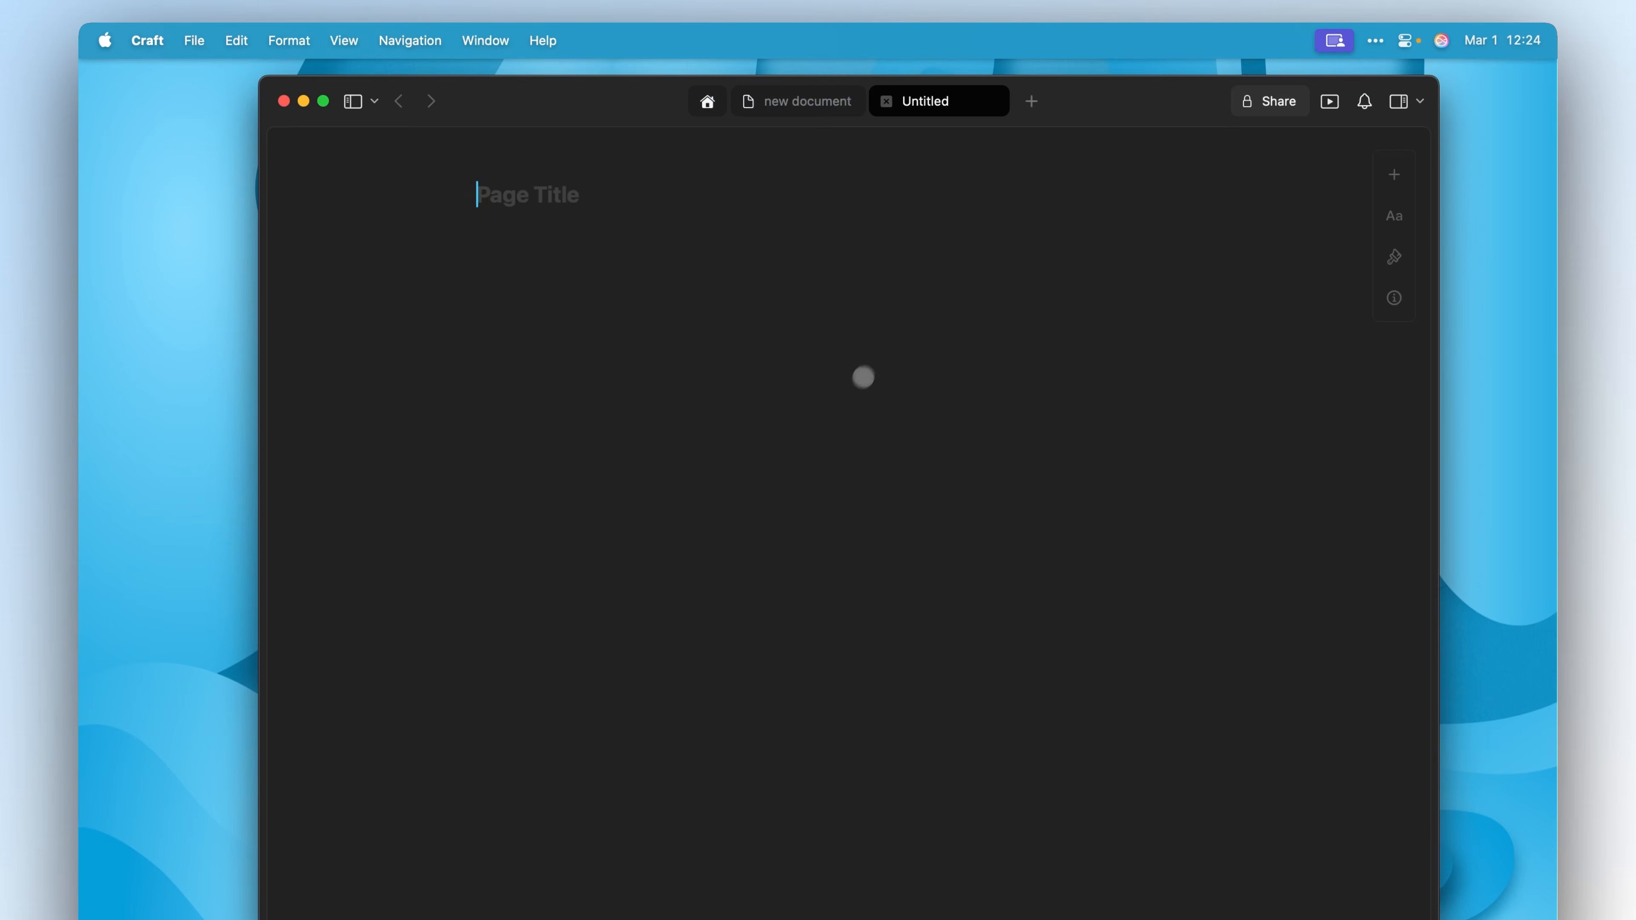
text(another doc)
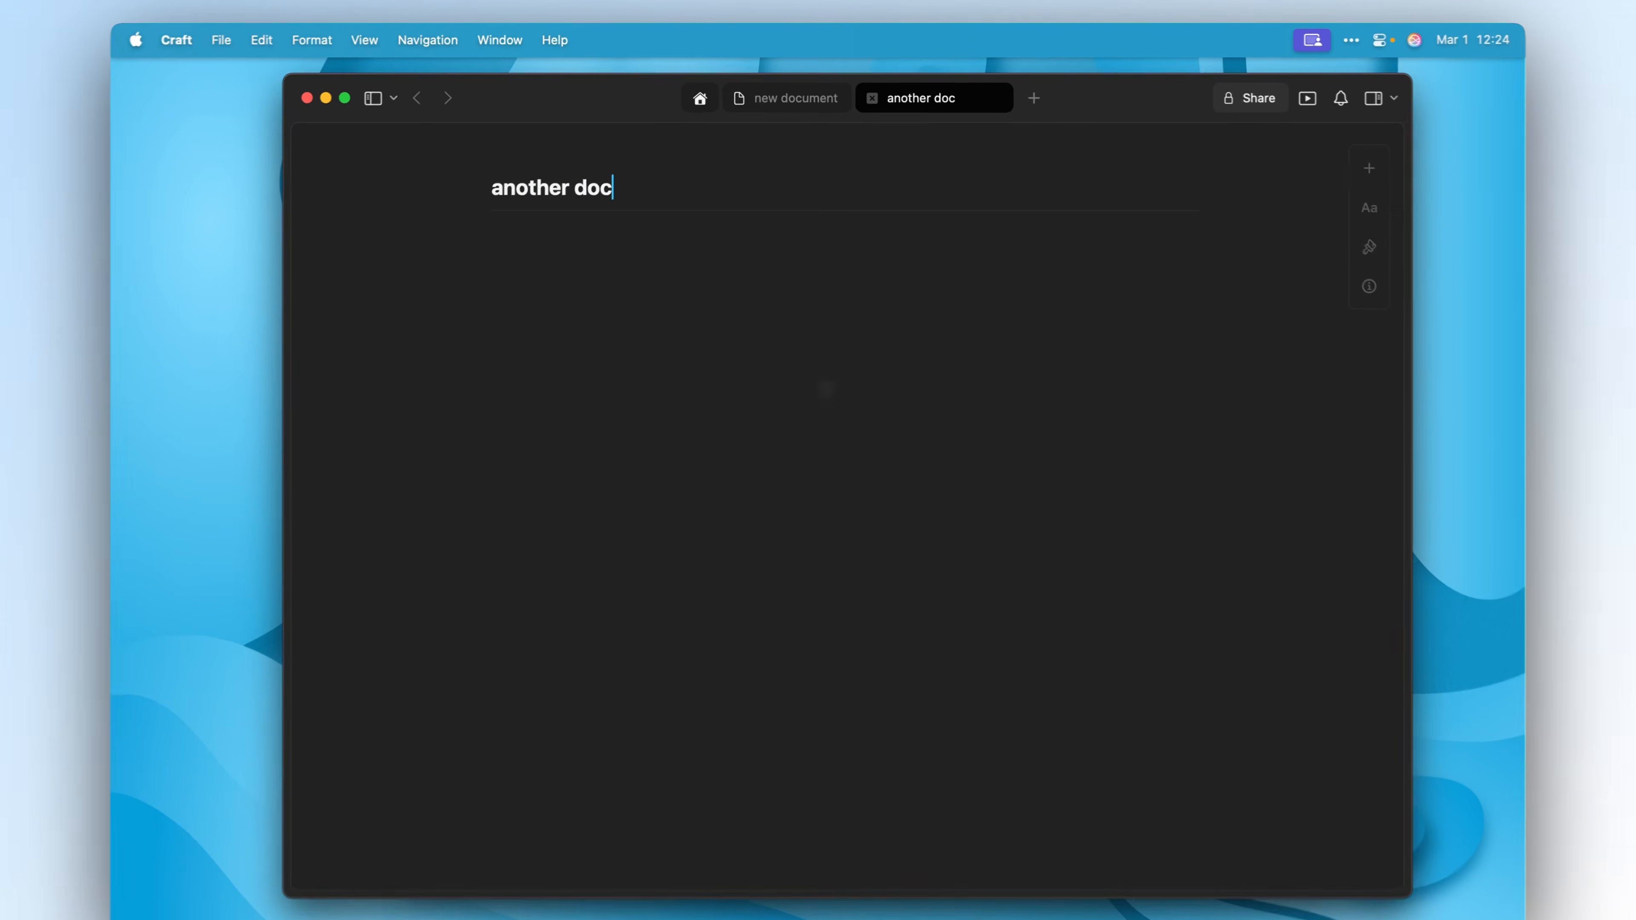
key(Return)
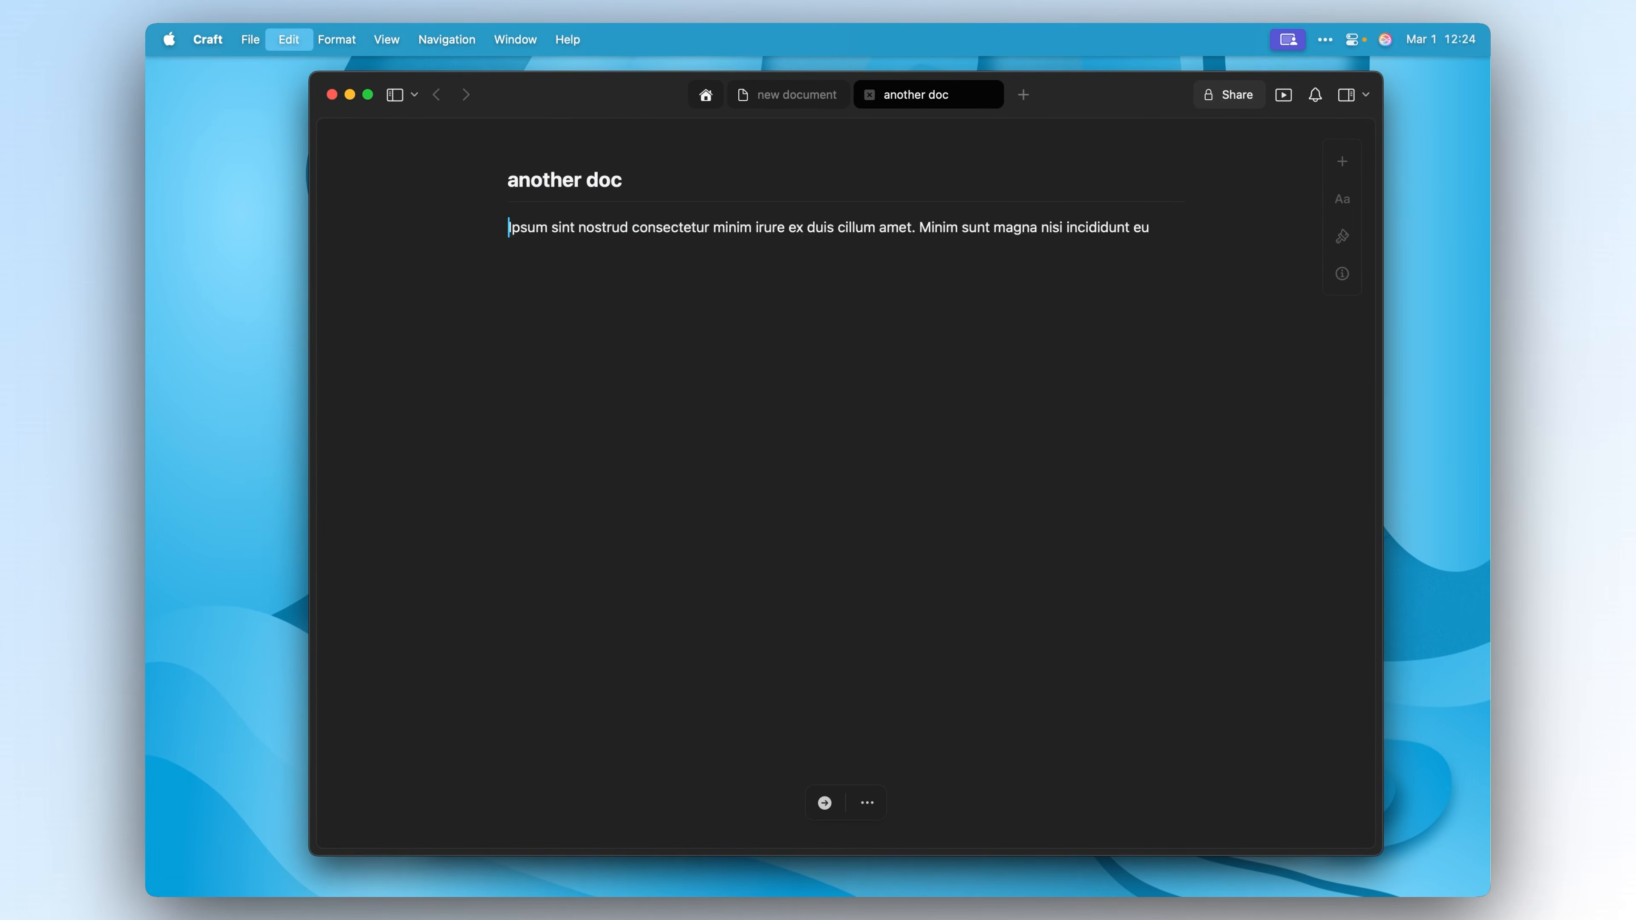
Return to the open "new document" tab and view the beginning of the document.
click(797, 94)
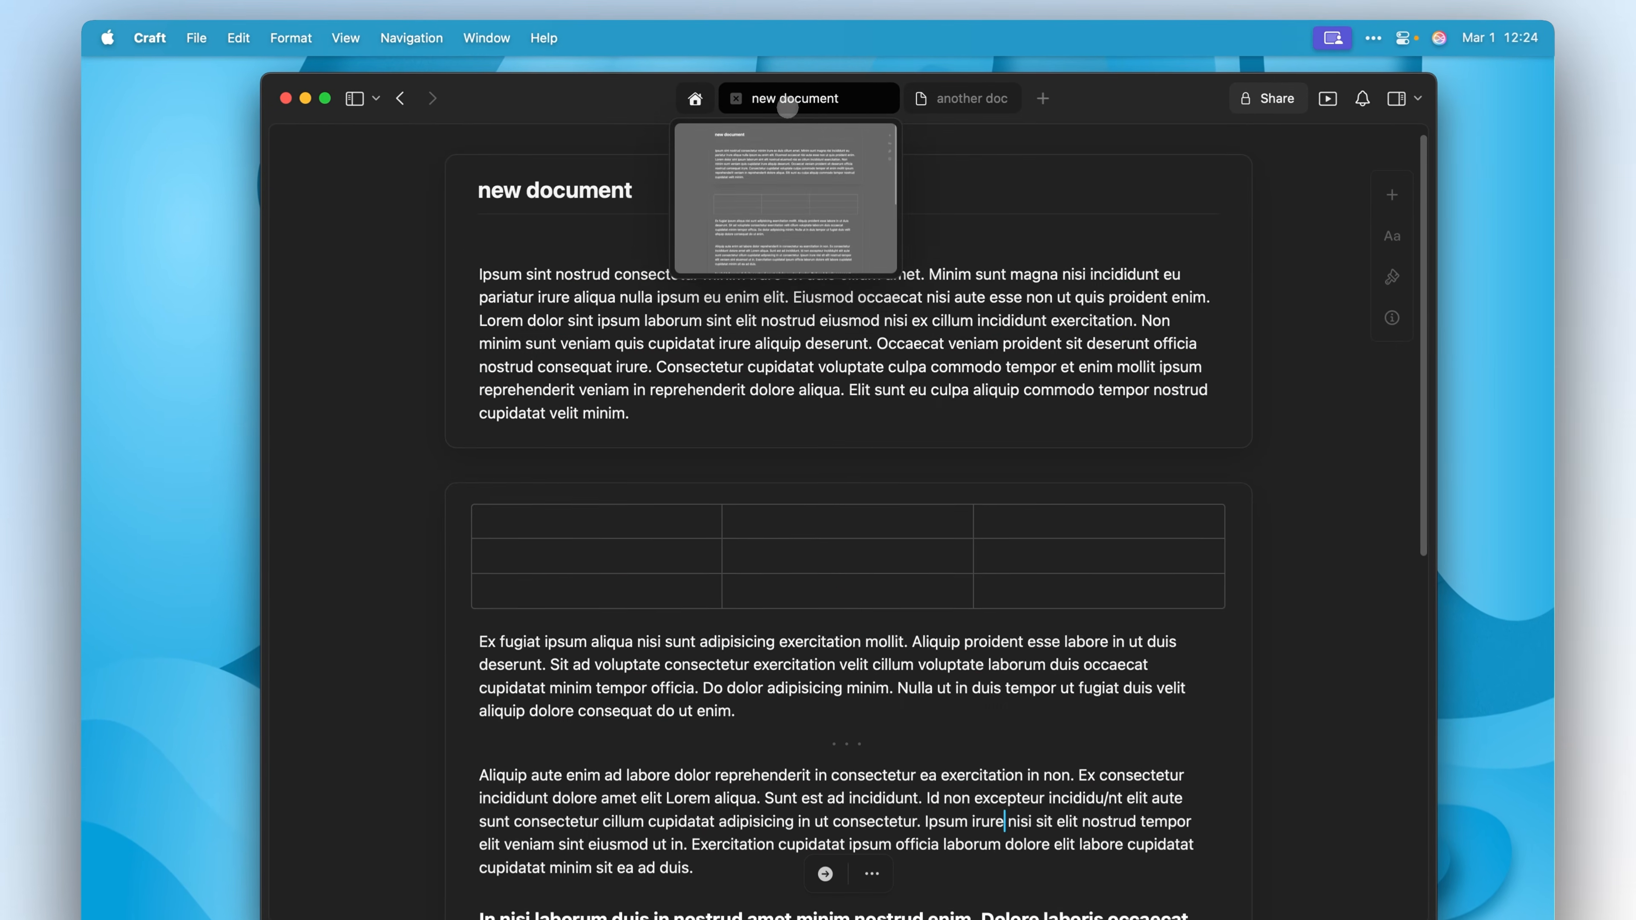
scroll(816, 439, up, 1)
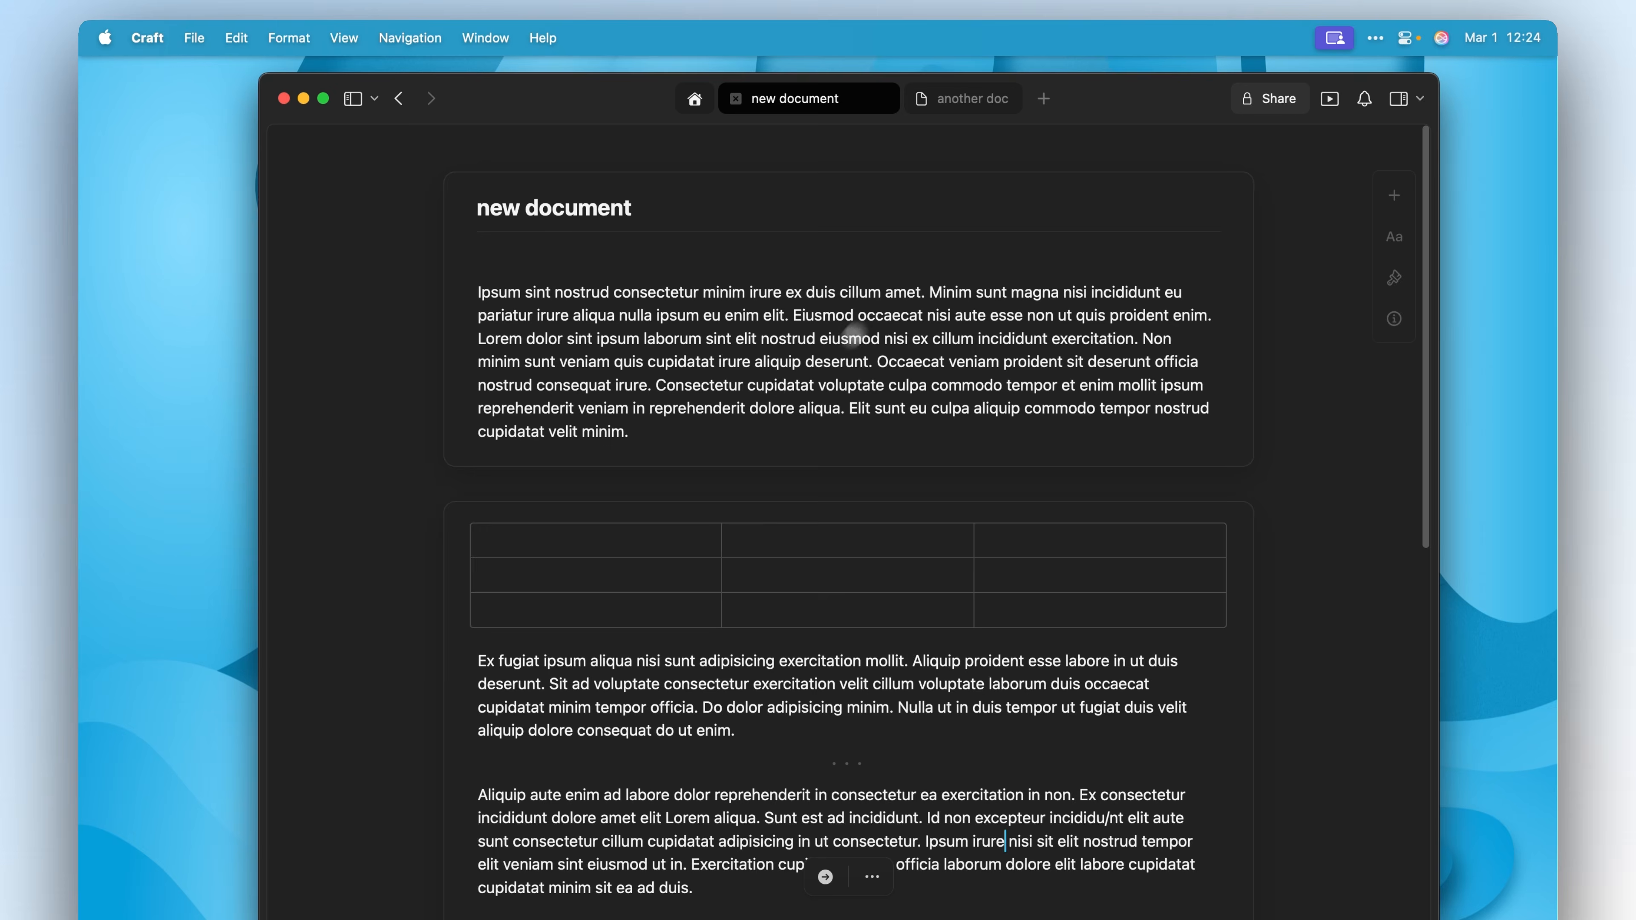